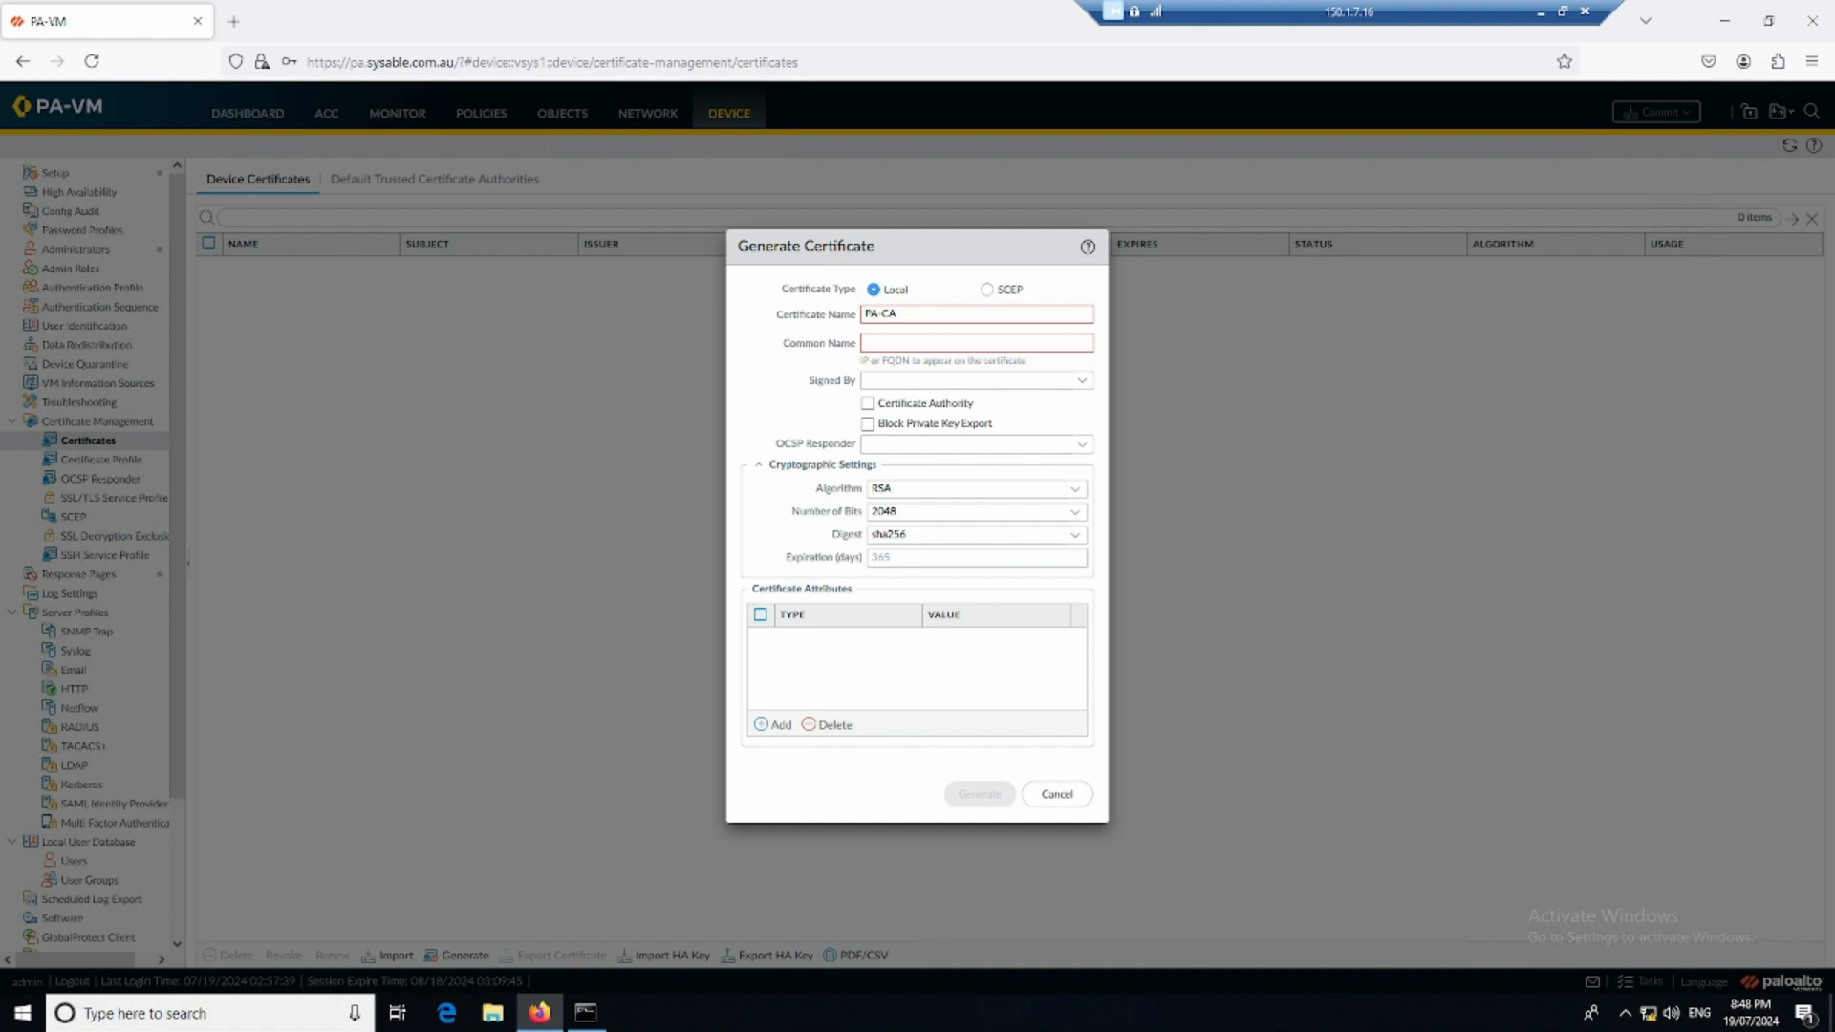
- Set the common name to PA.sysable.com.au, signed by External Authority (CSR), and mark the certificate as a Certificate Authority
{"action": "left_click", "coordinate": [908, 341]}
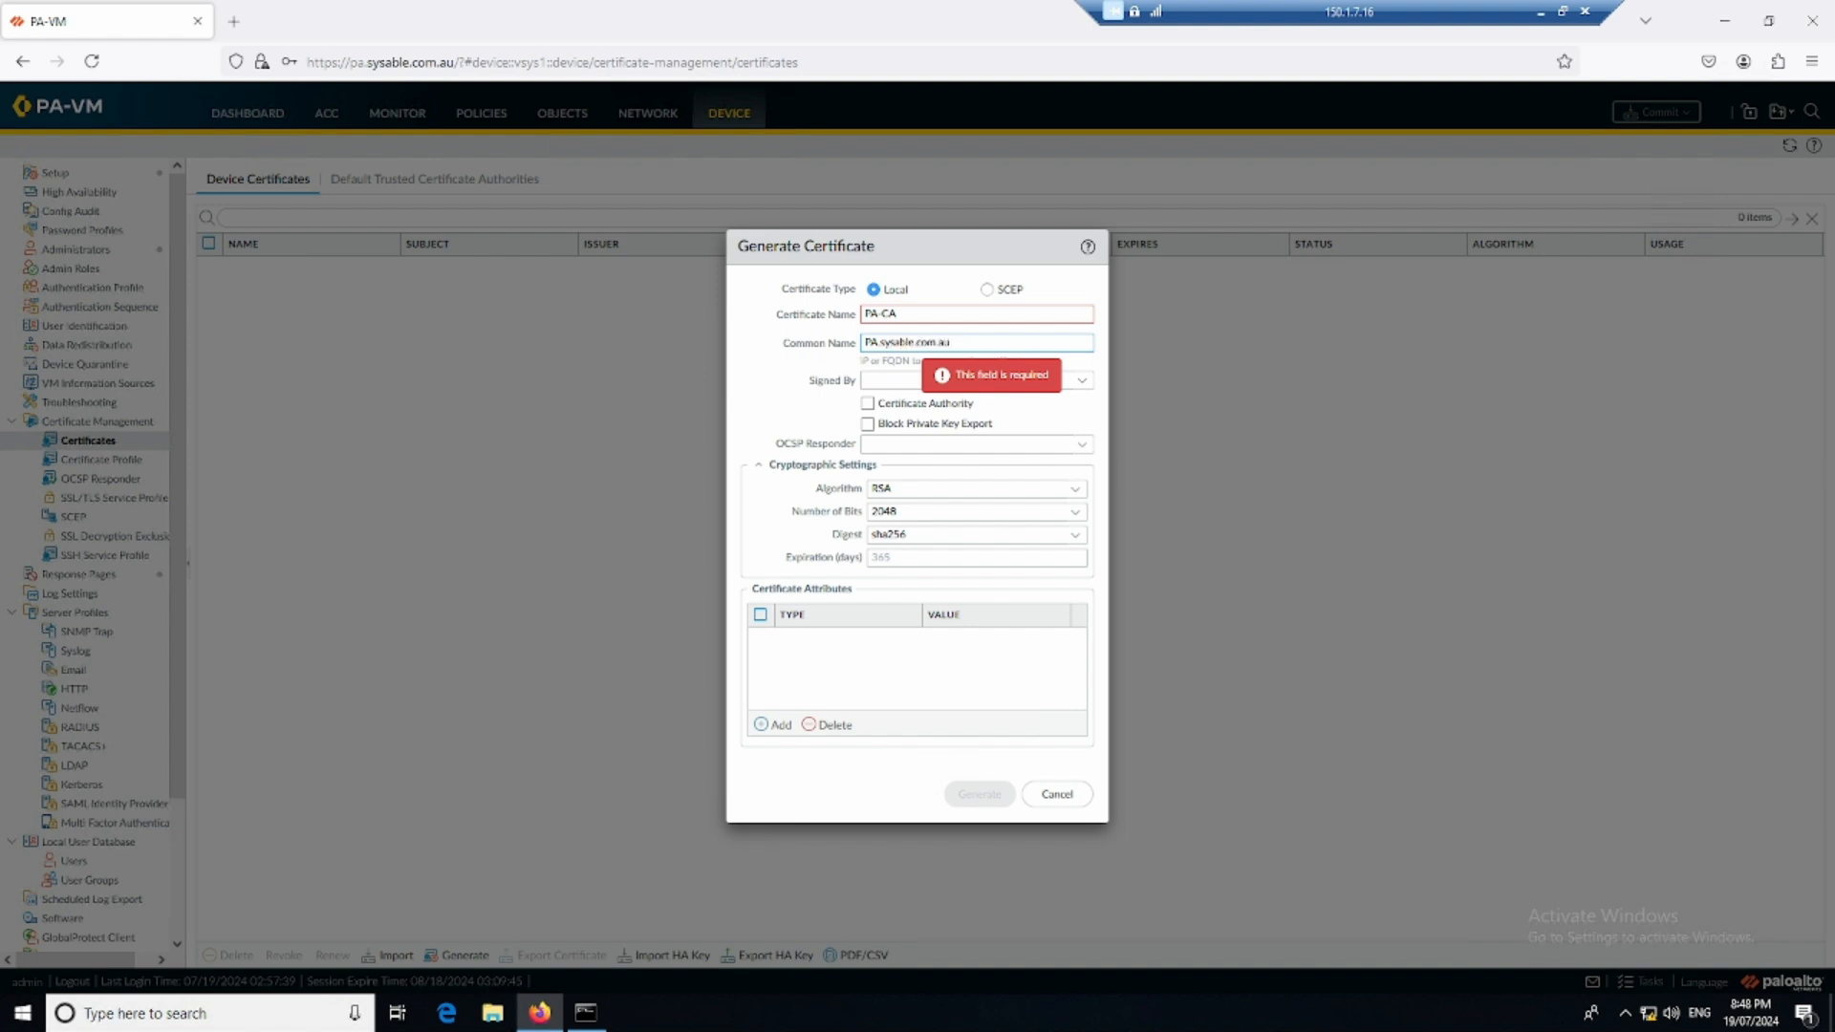
{"action": "left_click", "coordinate": [1081, 380]}
{"action": "left_click", "coordinate": [984, 406]}
{"action": "left_click", "coordinate": [868, 404]}
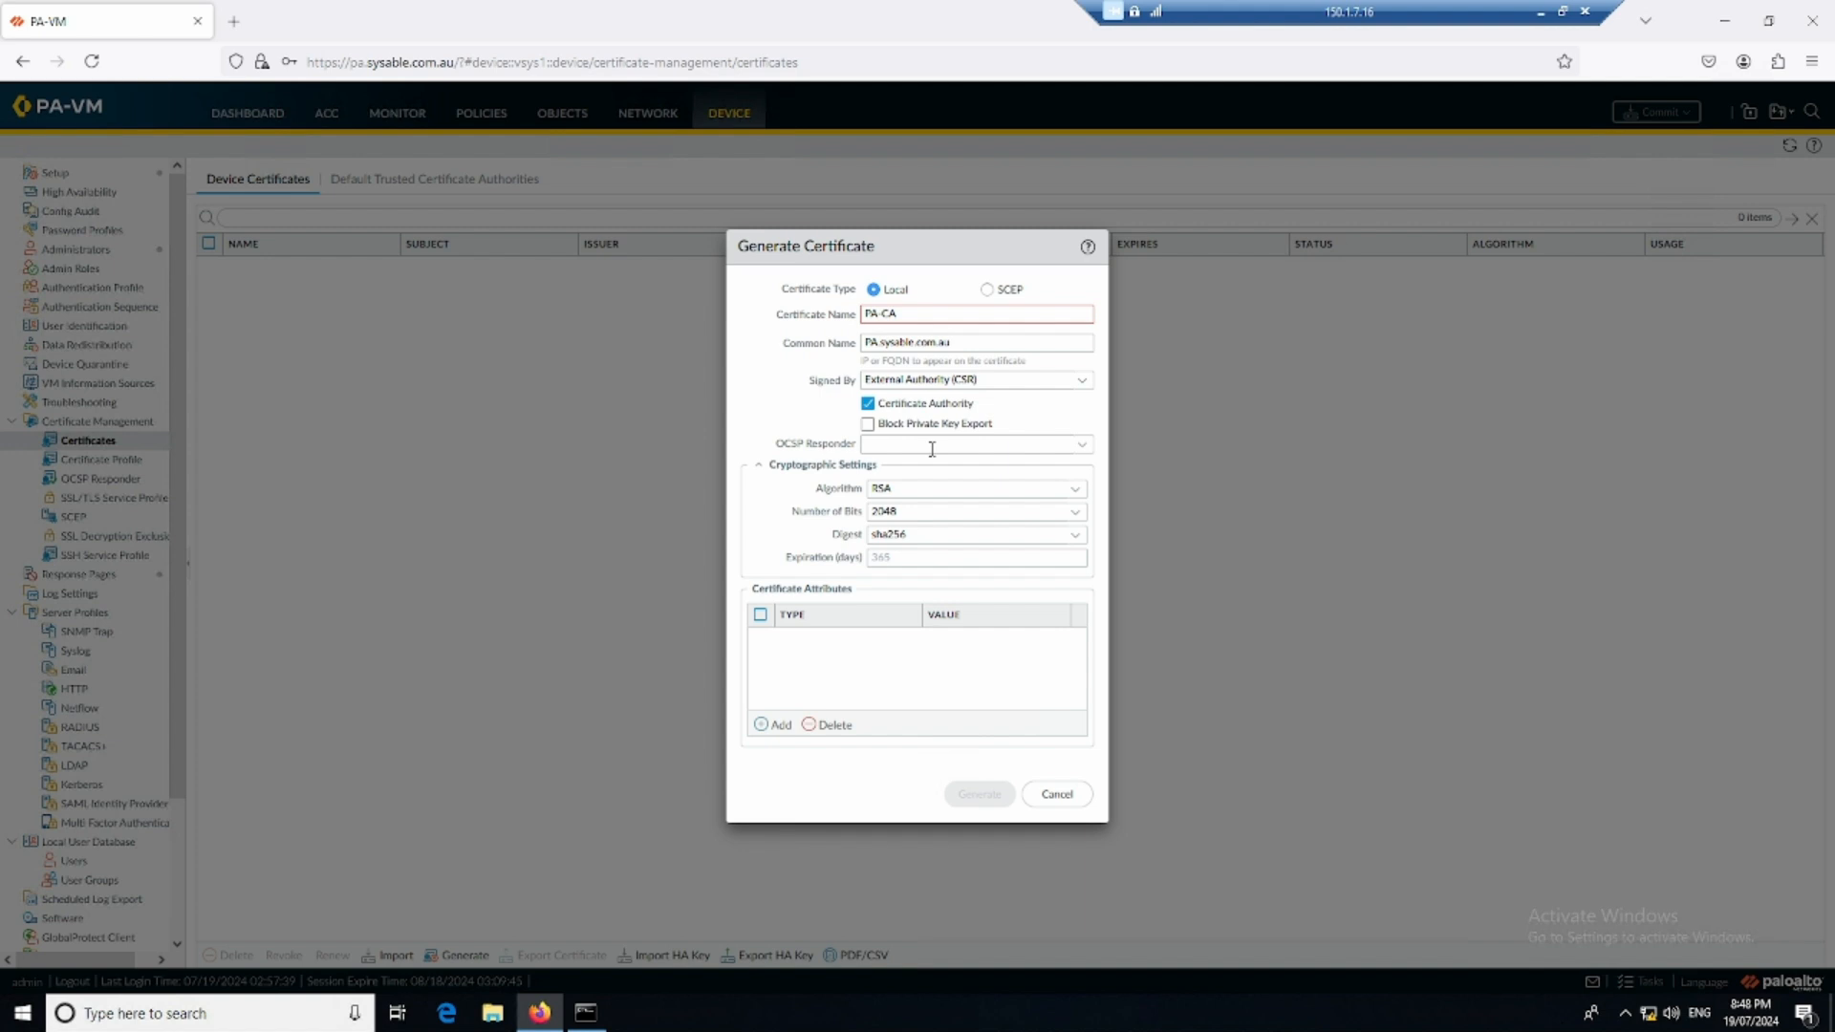
- Add Country, Locality, State and Organization rows to the certificate attributes
{"action": "left_click", "coordinate": [770, 725]}
{"action": "left_click", "coordinate": [832, 663]}
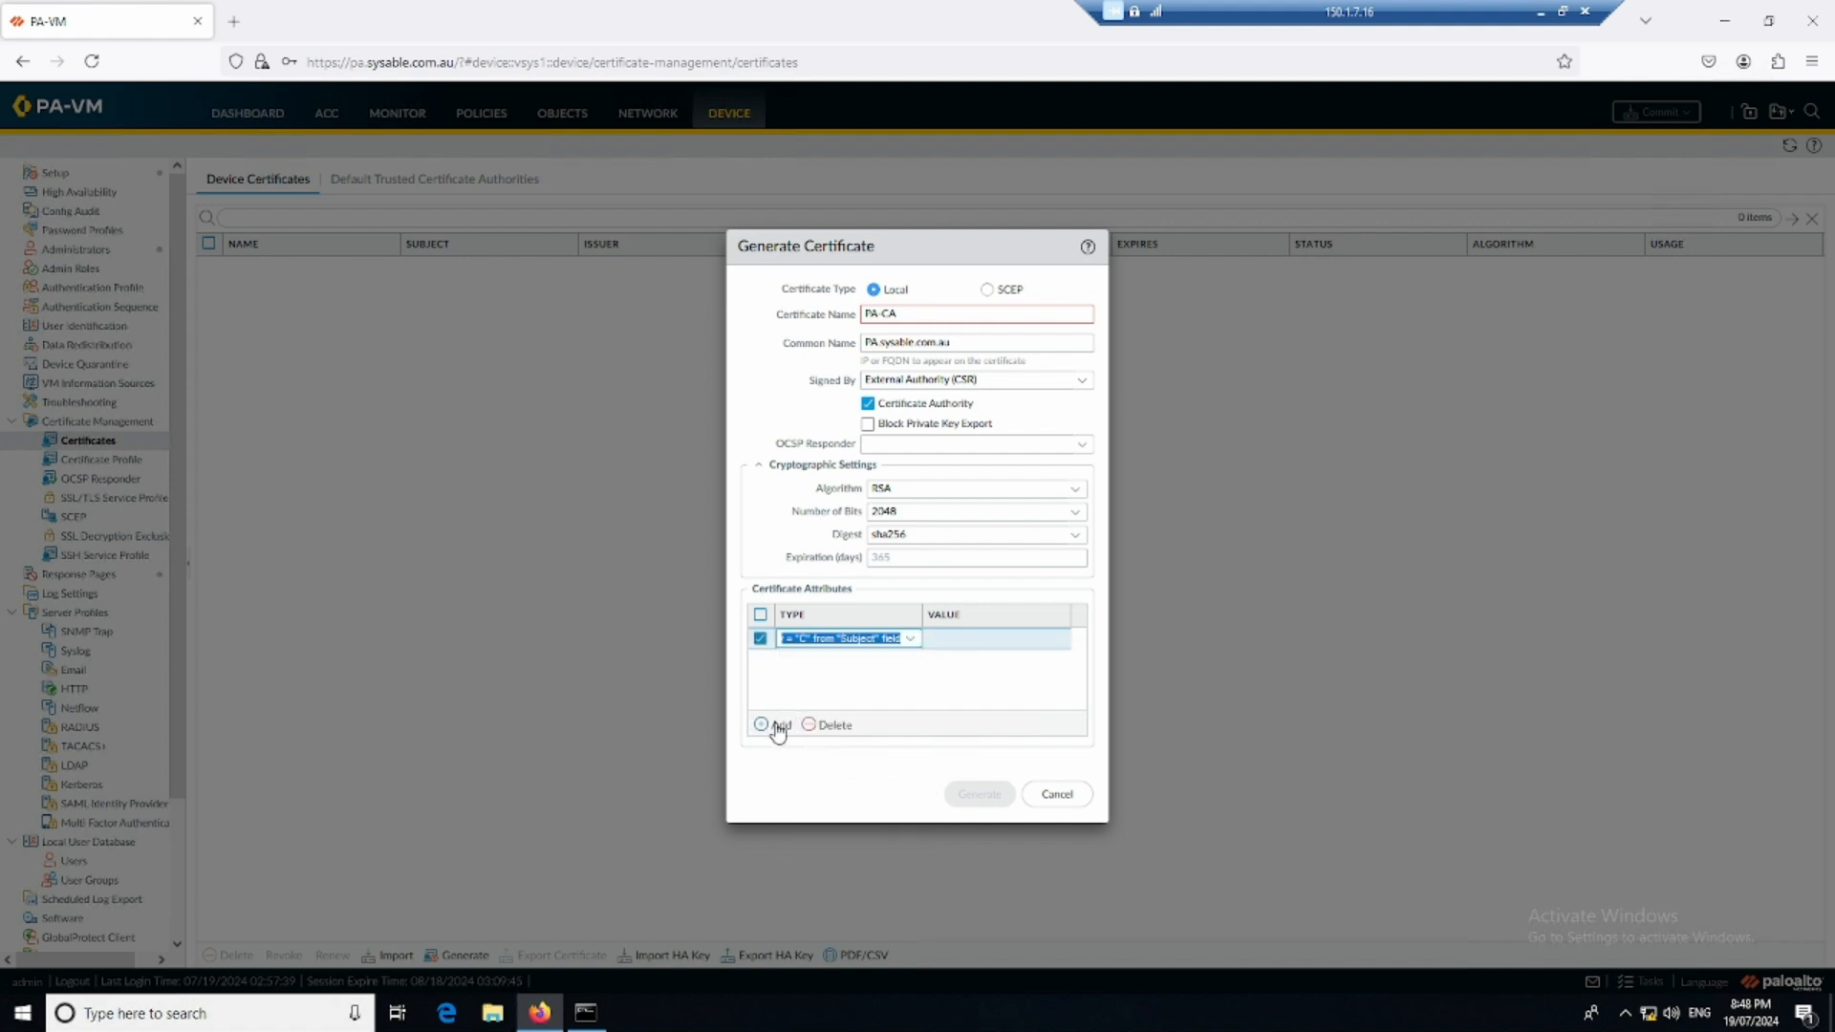
{"action": "left_click", "coordinate": [770, 724]}
{"action": "left_click", "coordinate": [814, 718]}
{"action": "left_click", "coordinate": [770, 724]}
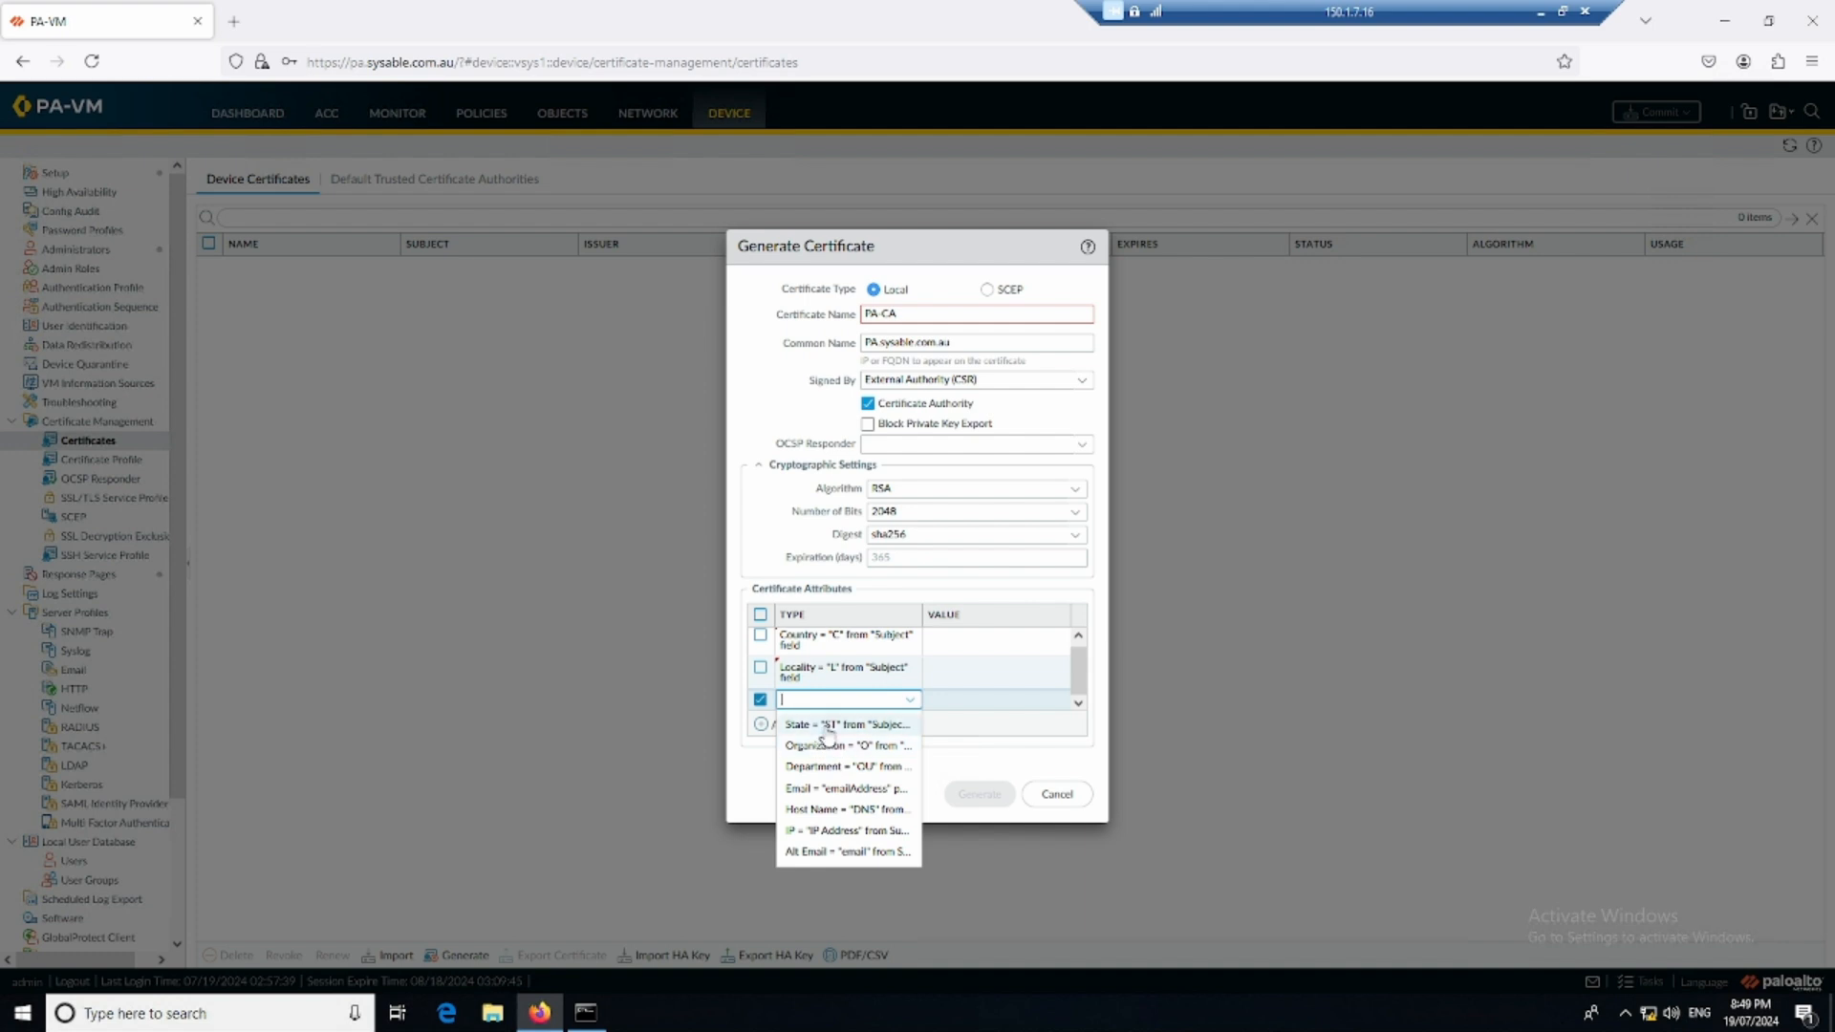
{"action": "left_click", "coordinate": [788, 724]}
{"action": "left_click", "coordinate": [770, 724]}
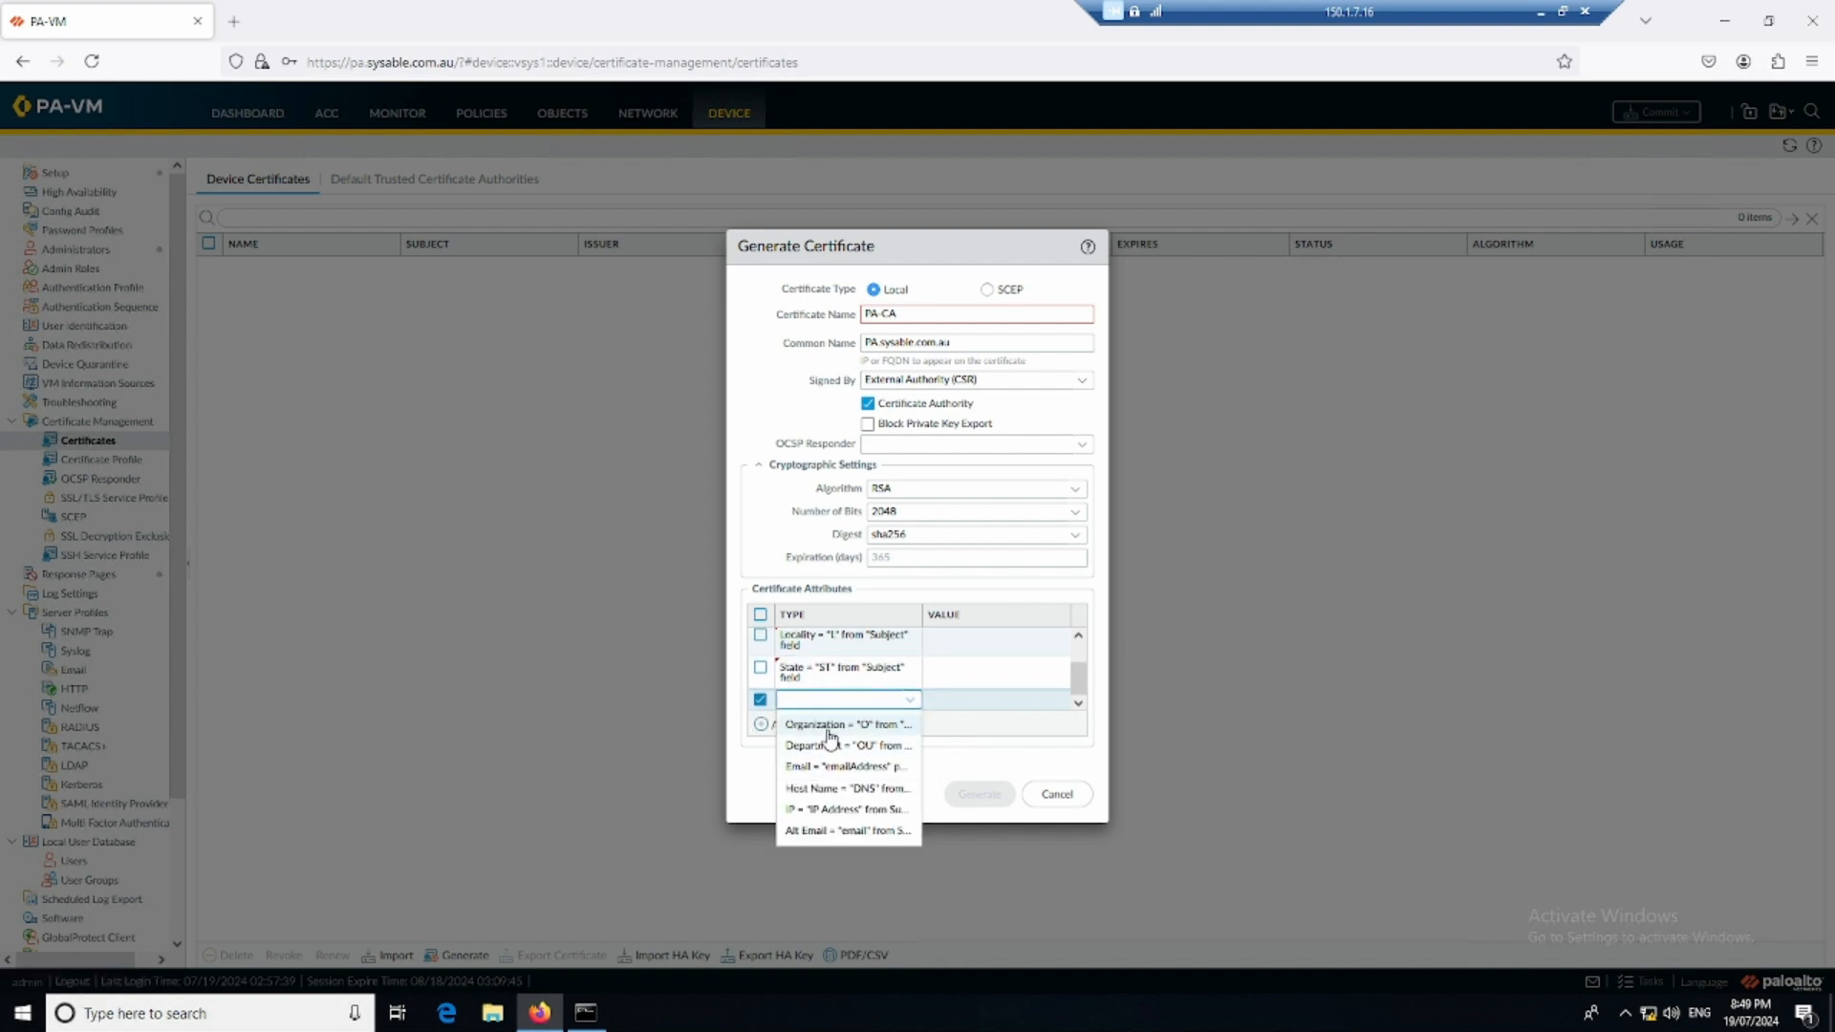
{"action": "left_click", "coordinate": [824, 724]}
- Add Department, Host Name and IP rows to the certificate attributes
{"action": "left_click", "coordinate": [770, 724]}
{"action": "left_click", "coordinate": [821, 726]}
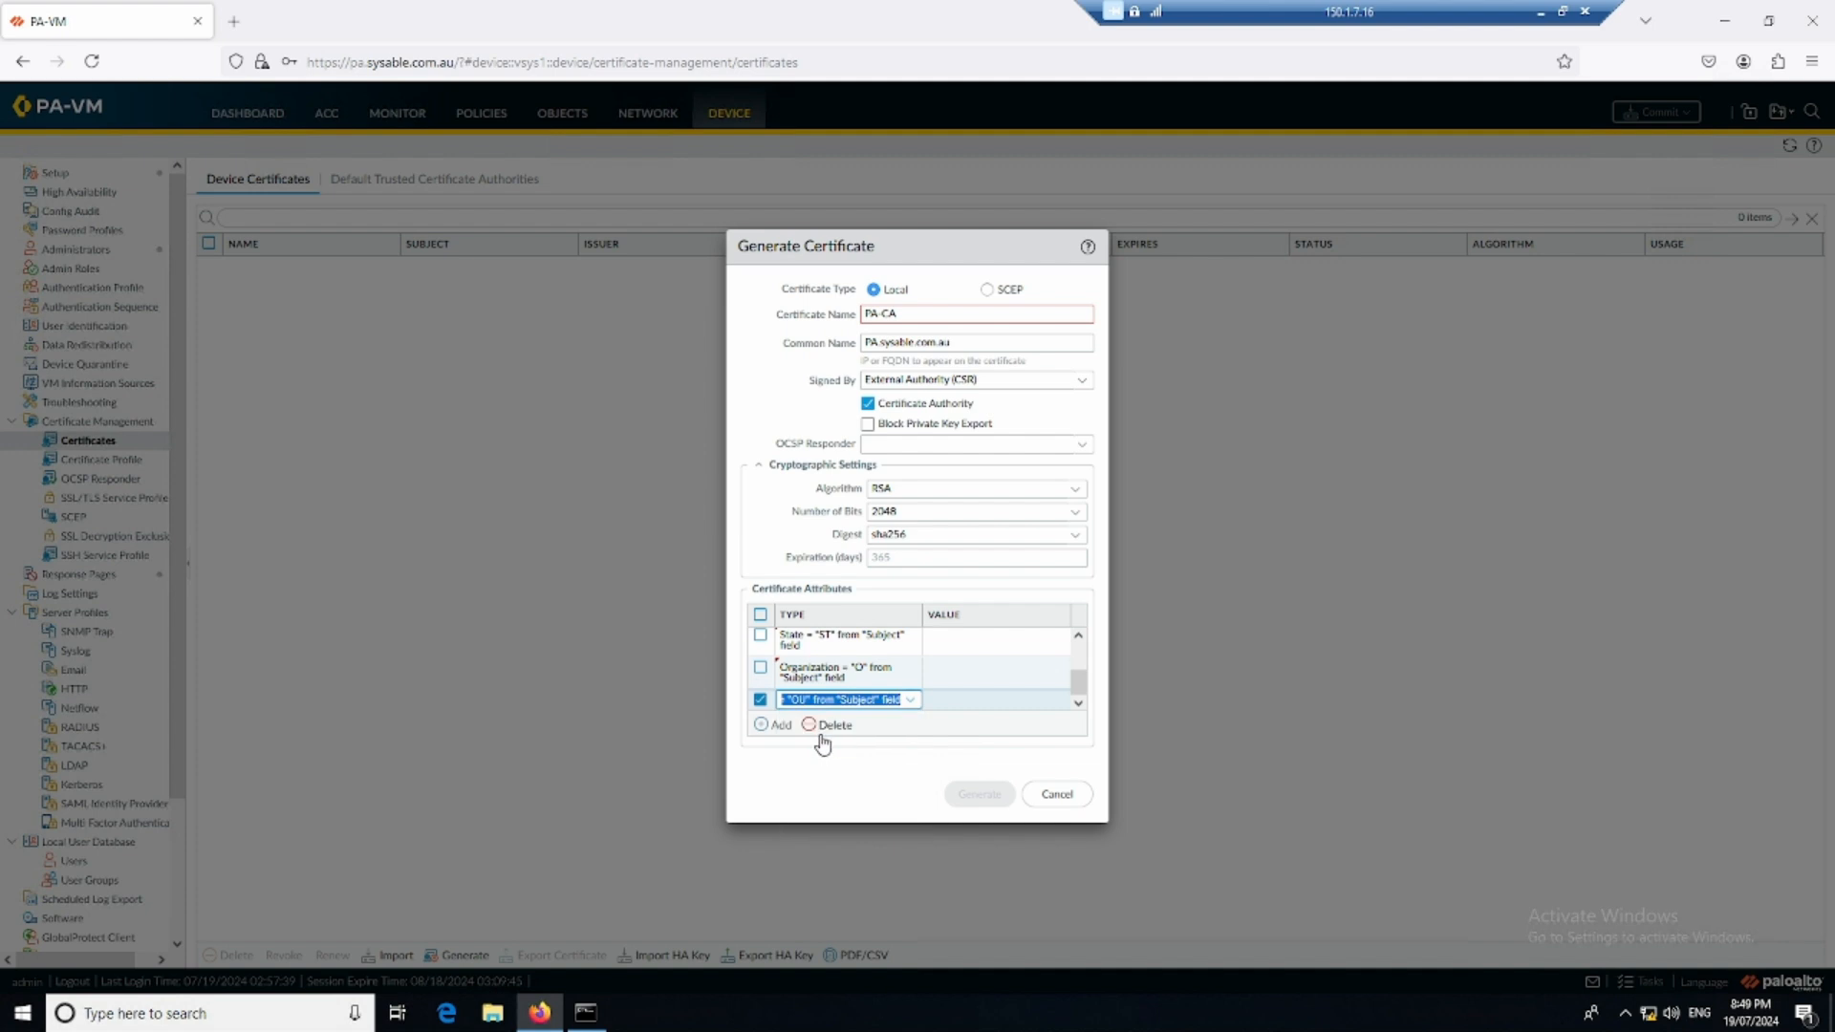
{"action": "left_click", "coordinate": [778, 729]}
{"action": "left_click", "coordinate": [820, 767]}
{"action": "left_click", "coordinate": [774, 724]}
{"action": "left_click", "coordinate": [822, 788]}
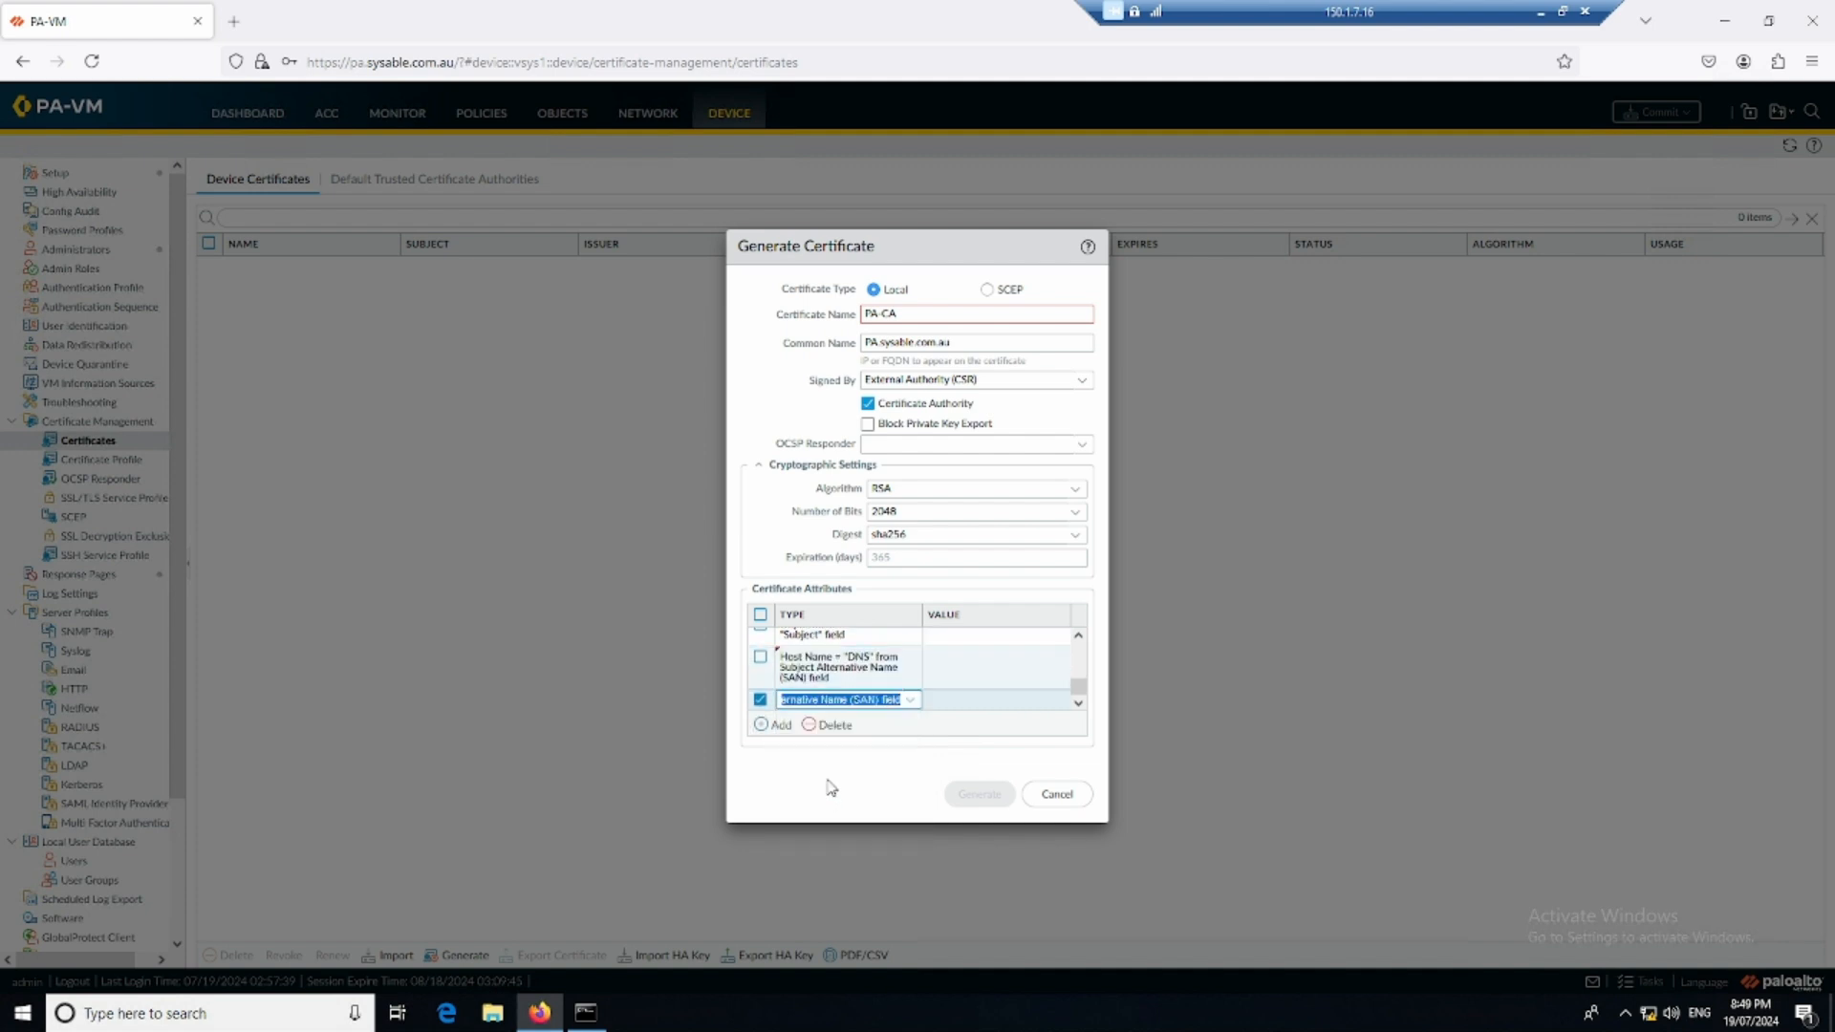
- Set the Country attribute to AU and the Locality attribute to MEL
{"action": "scroll", "coordinate": [853, 658], "scroll_direction": "up", "scroll_amount": 3}
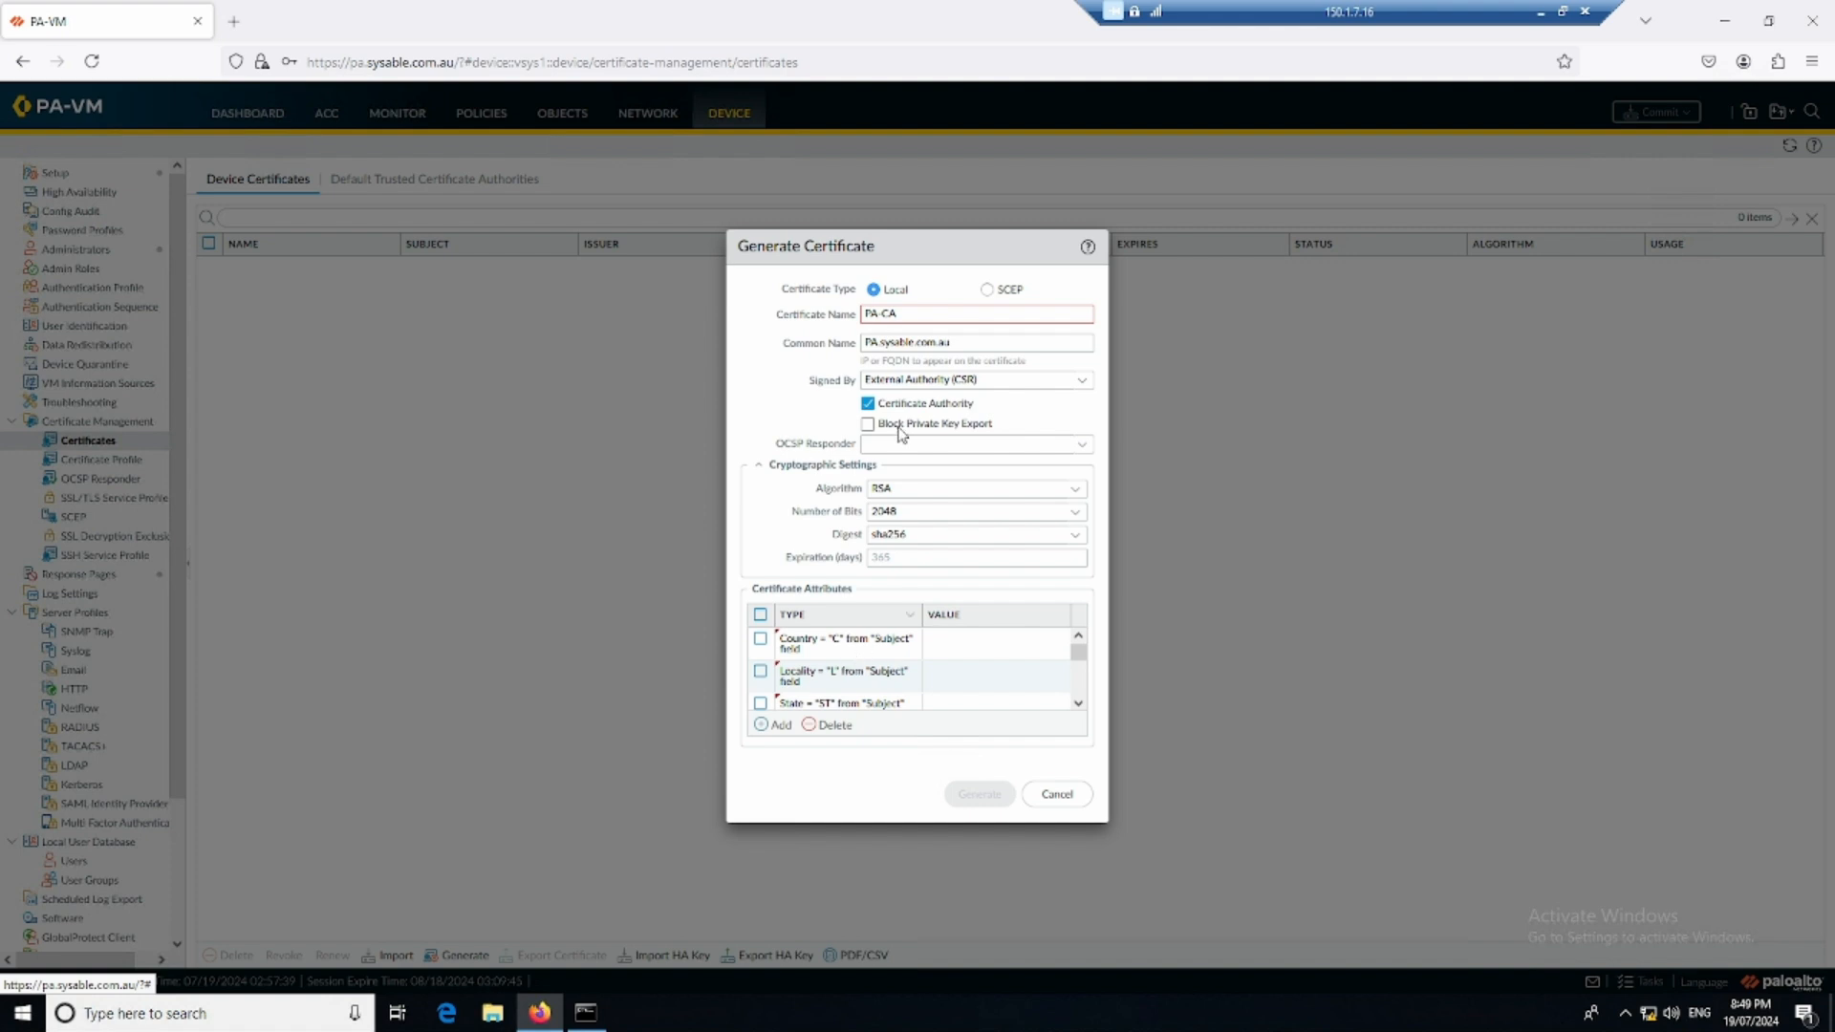
{"action": "left_click", "coordinate": [947, 639]}
{"action": "type", "text": "A"}
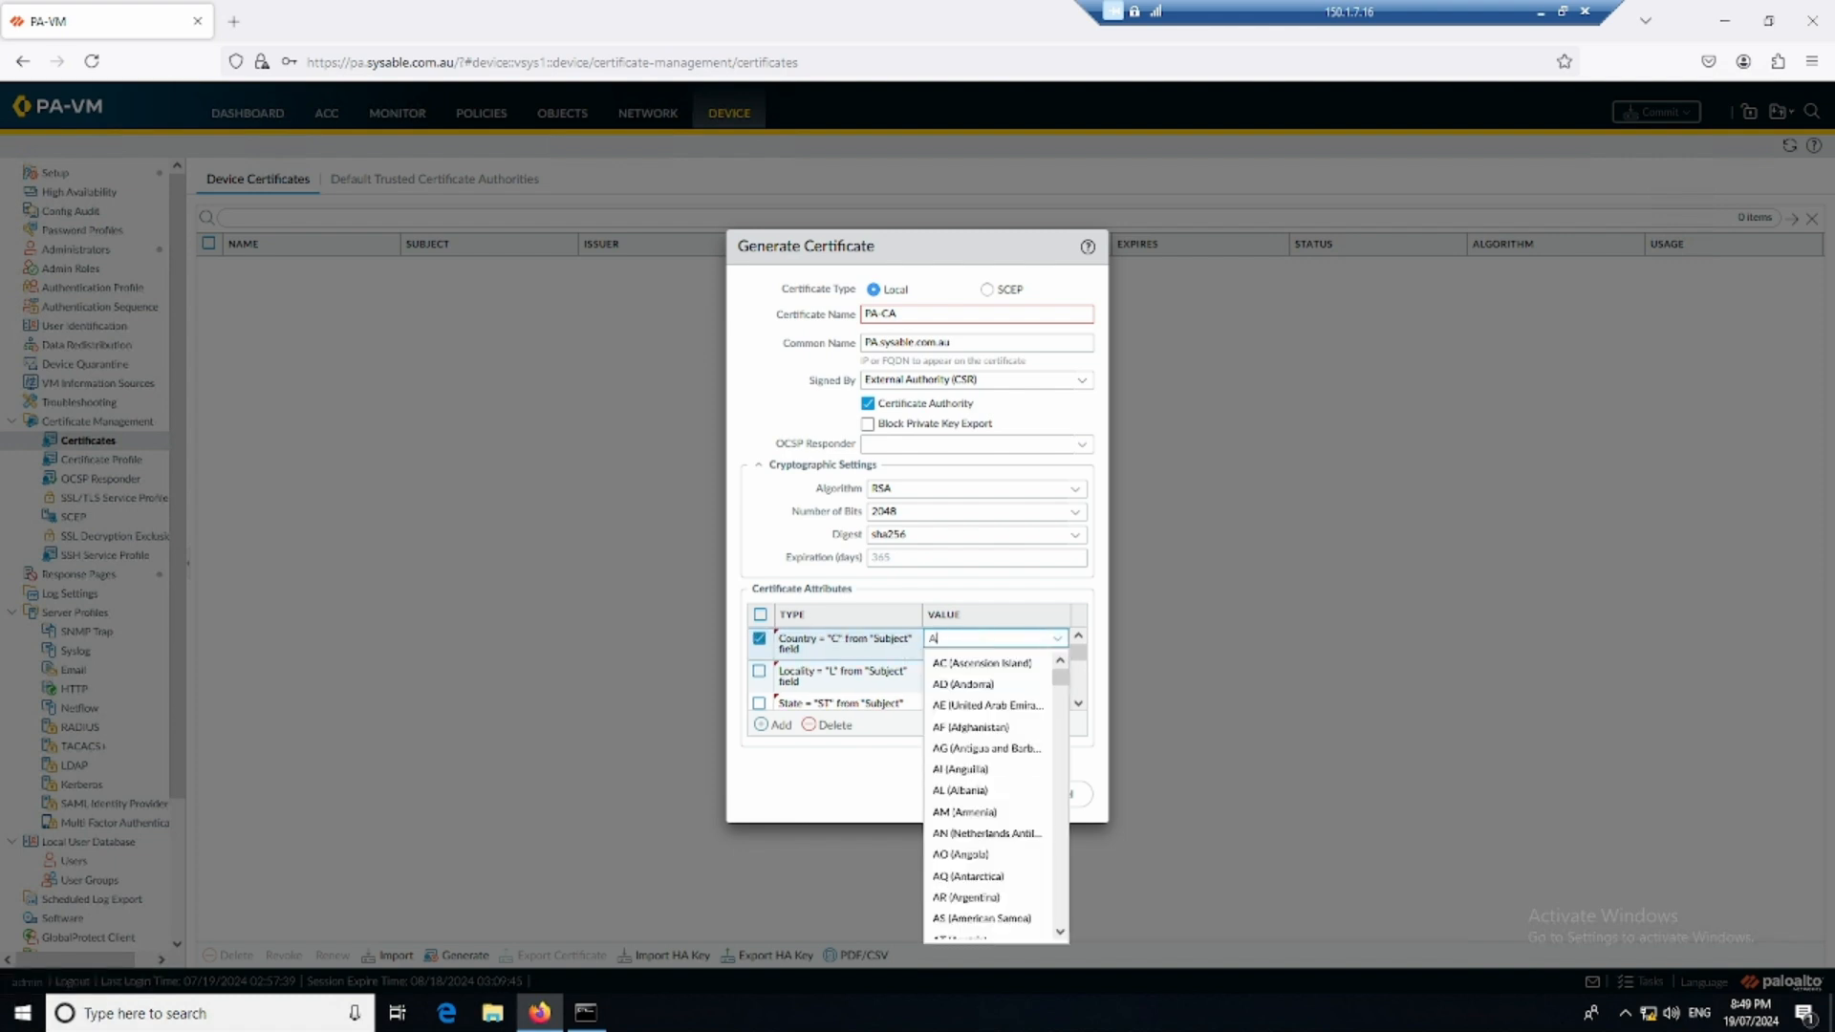
{"action": "type", "text": "U"}
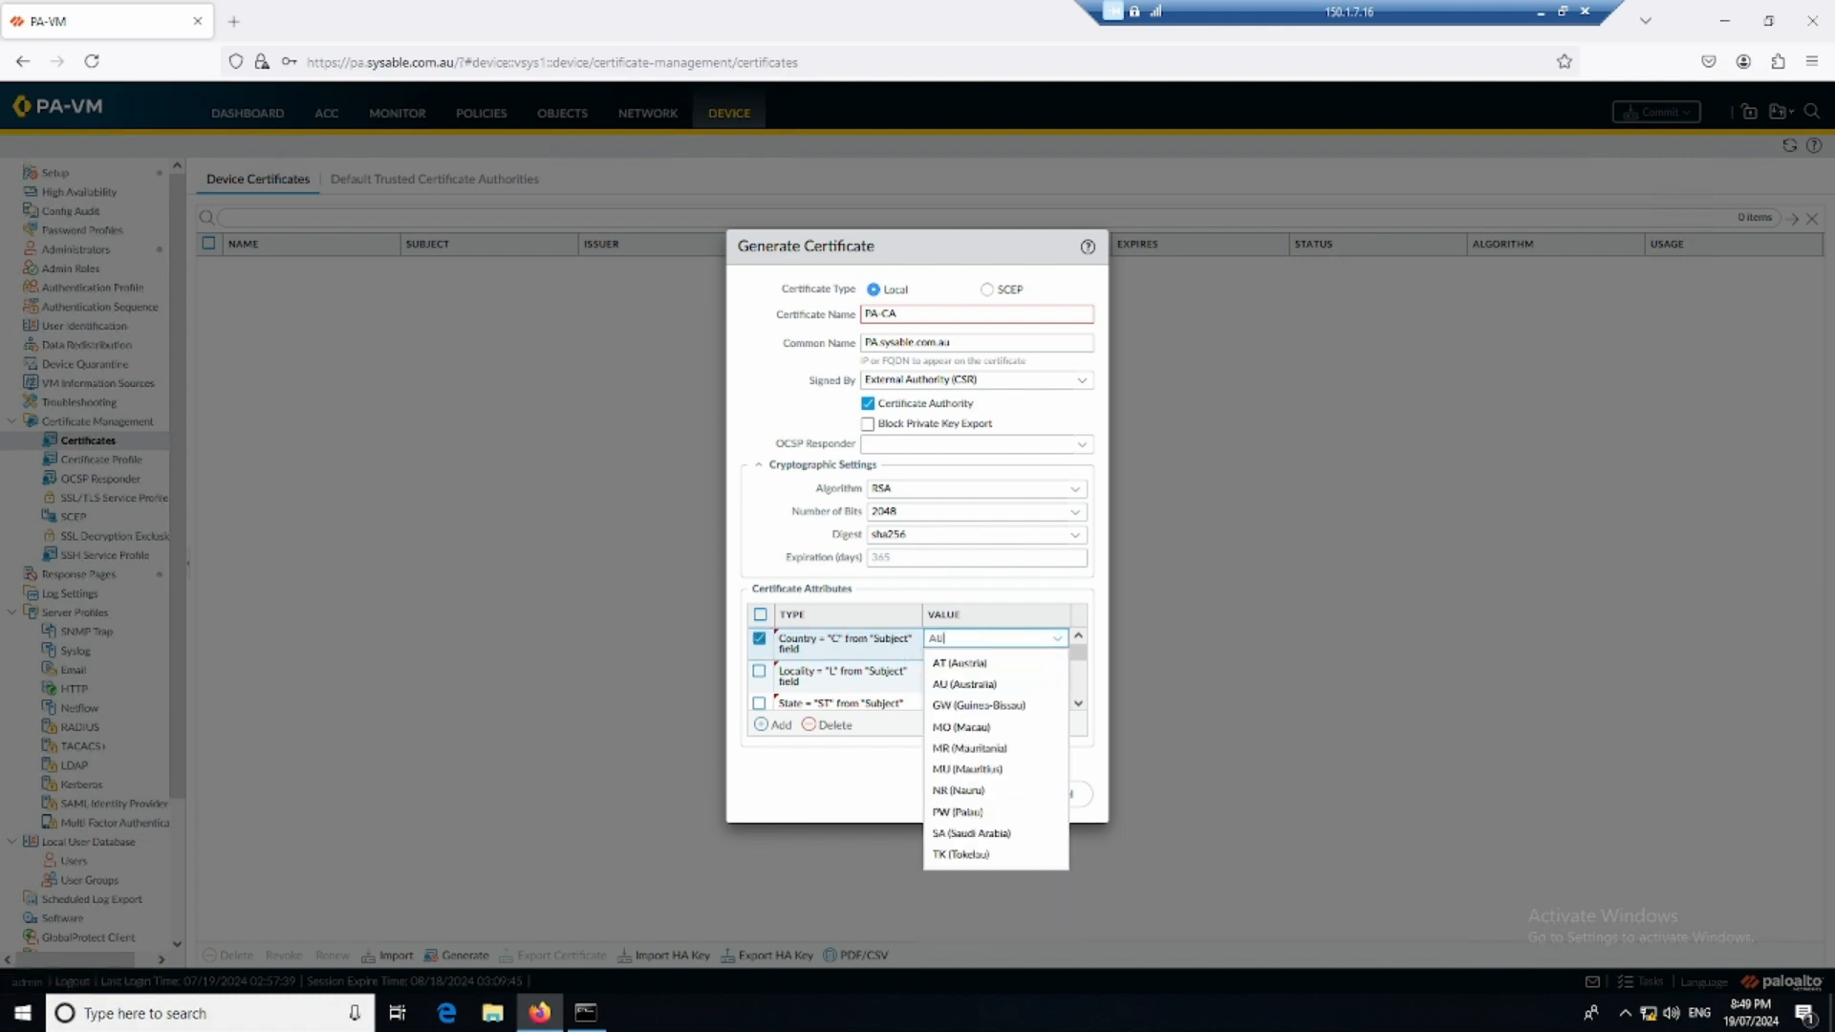
{"action": "left_click", "coordinate": [1007, 684]}
{"action": "left_click", "coordinate": [968, 670]}
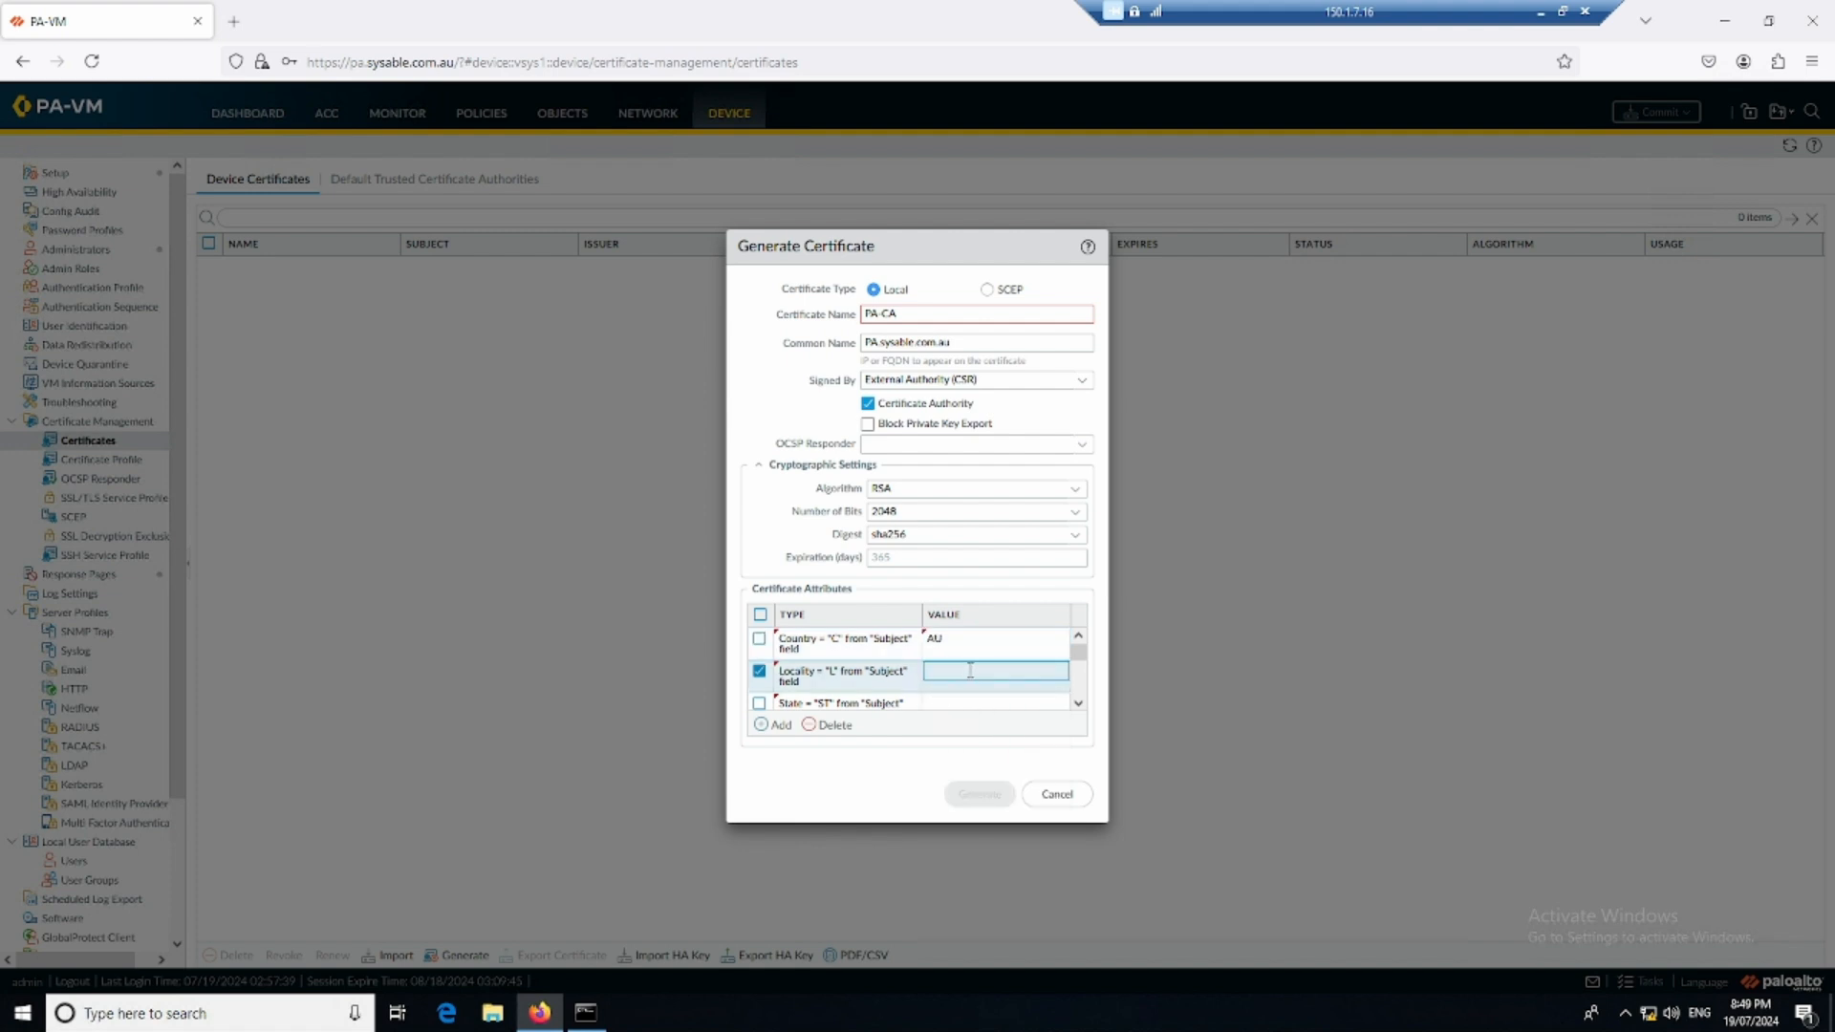
- Set the State attribute to VIC and the Organization attribute to Sysable
{"action": "scroll", "coordinate": [970, 707], "scroll_direction": "down", "scroll_amount": 1}
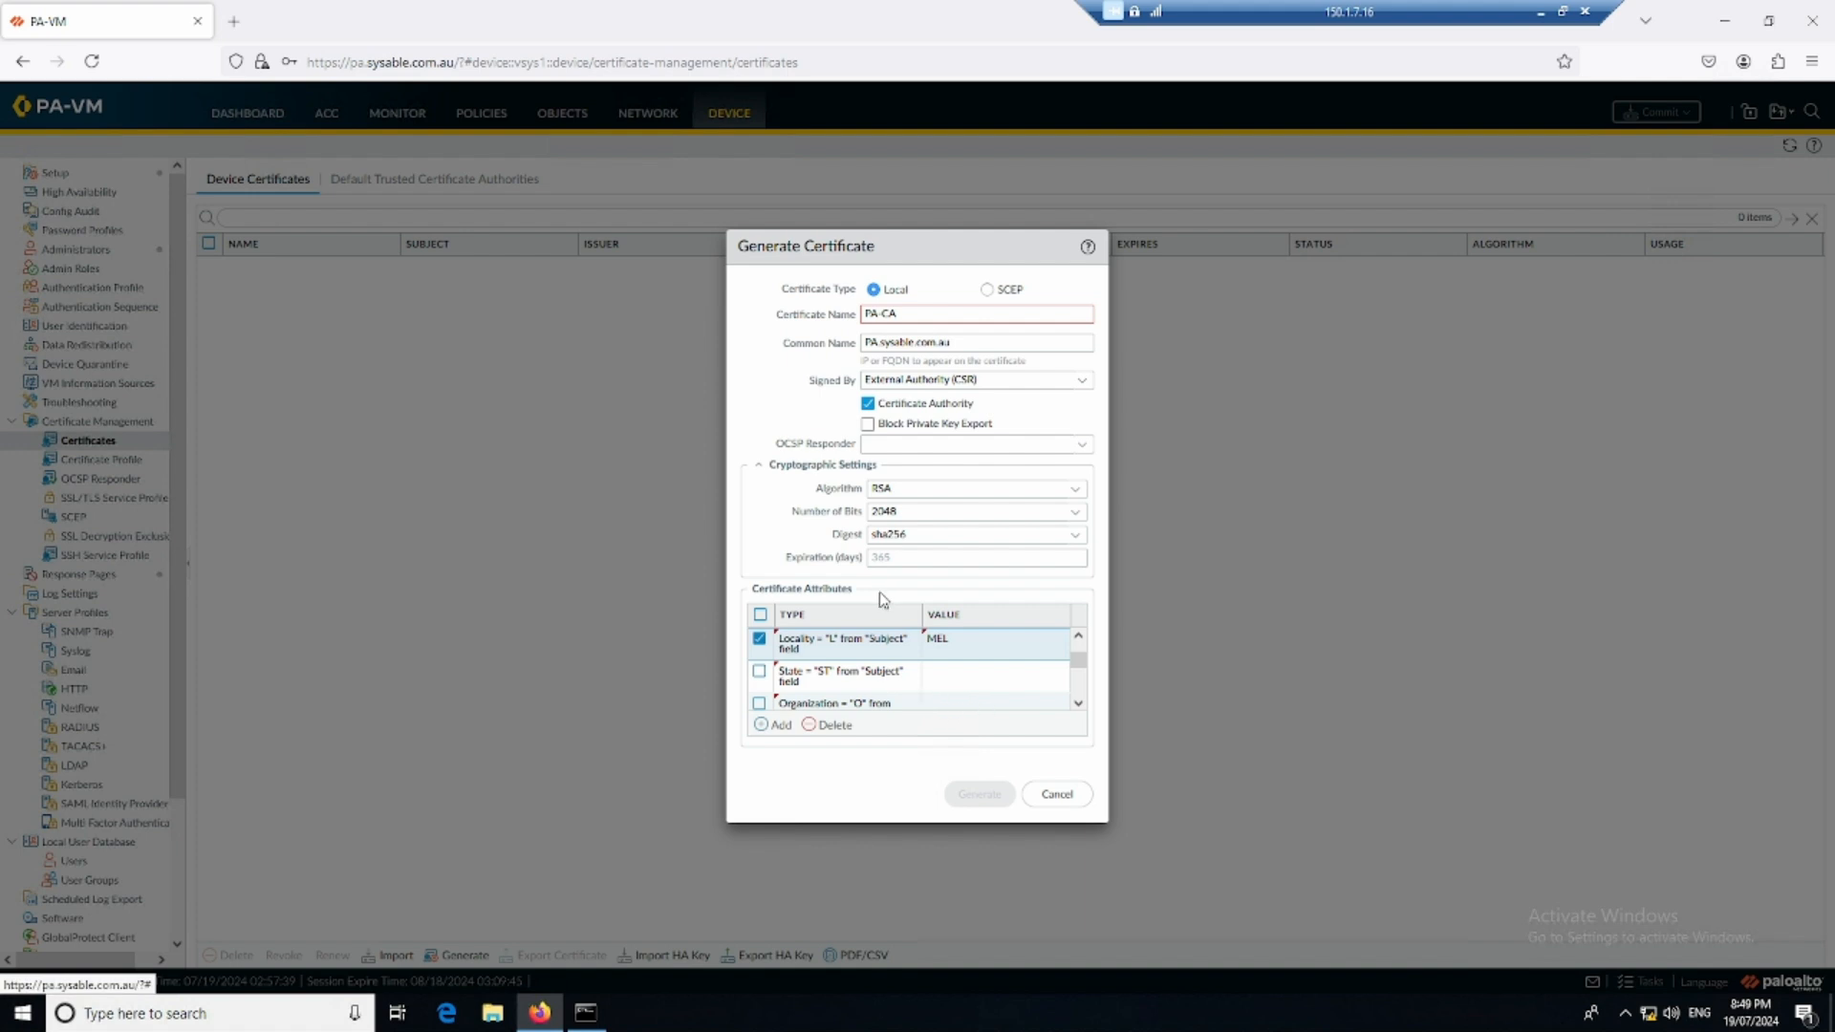
{"action": "left_click", "coordinate": [936, 672]}
{"action": "type", "text": "VI"}
{"action": "scroll", "coordinate": [952, 673], "scroll_direction": "down", "scroll_amount": 2}
{"action": "left_click", "coordinate": [949, 648]}
{"action": "type", "text": "Sysable"}
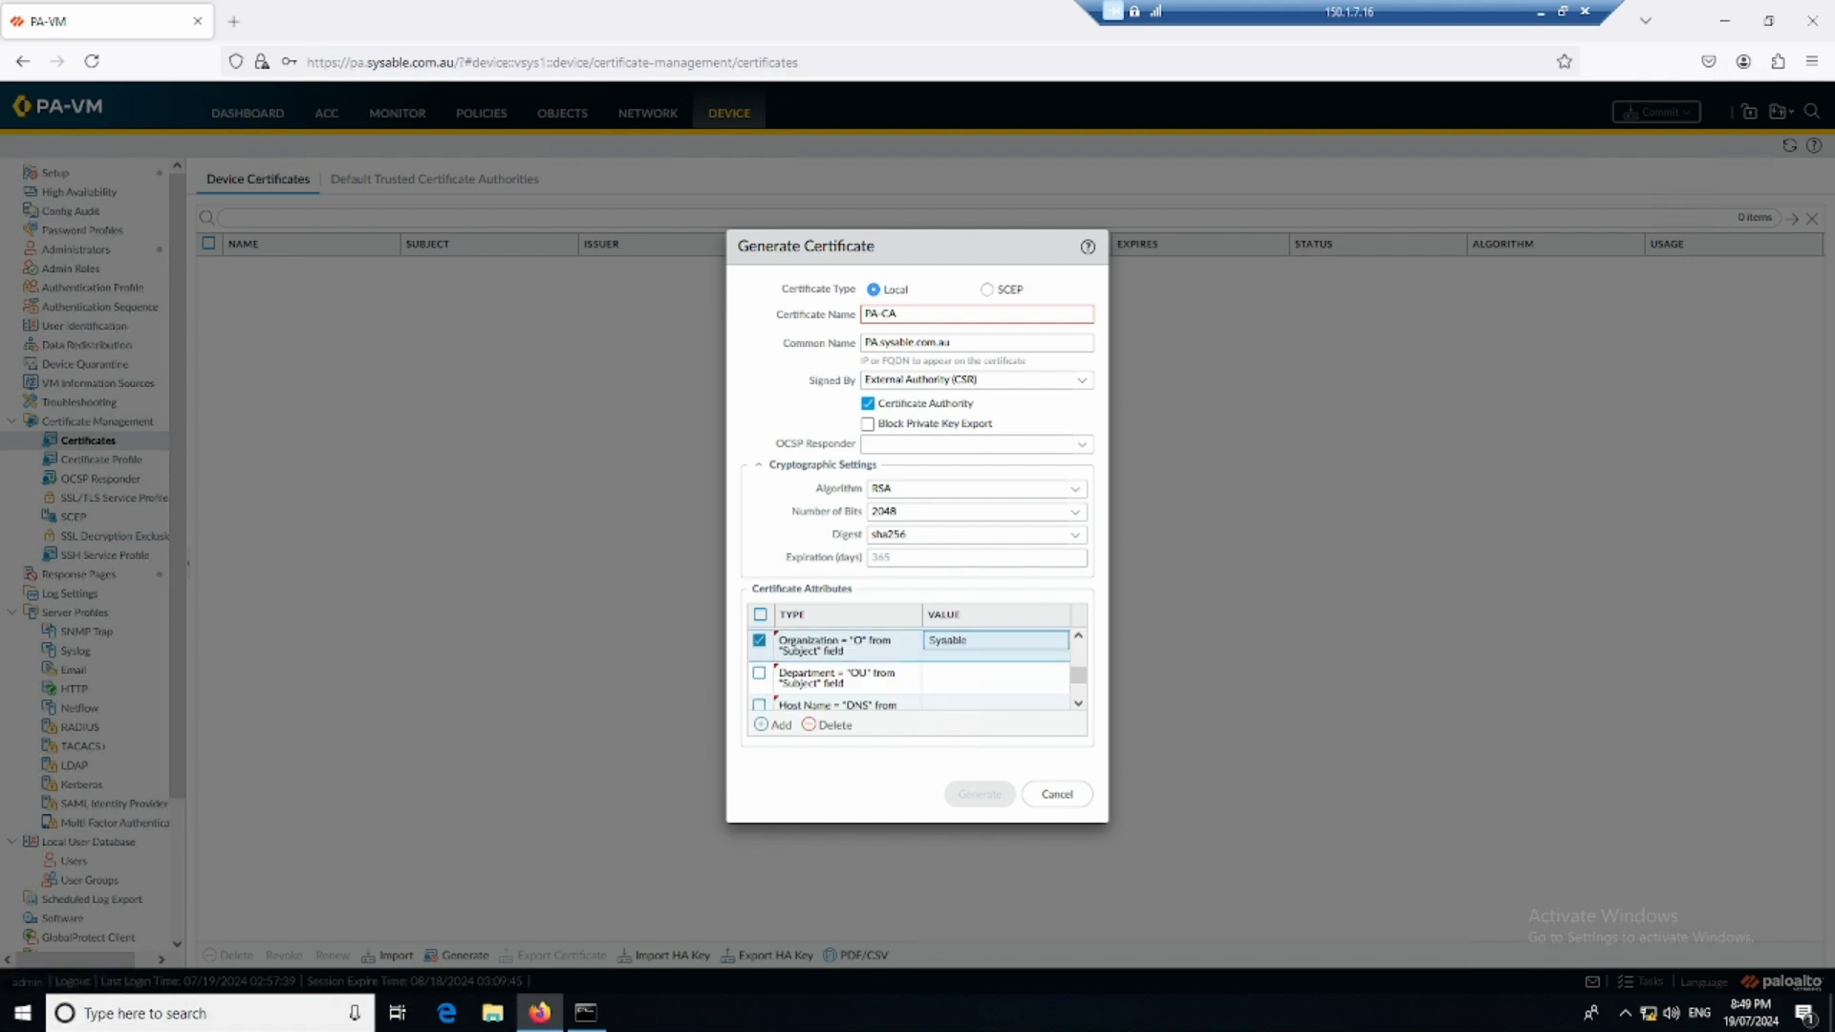
{"action": "key", "text": "Return"}
- Set the Department attribute to IT and the Host Name attribute to PA.sysable.com.au
{"action": "left_click", "coordinate": [961, 683]}
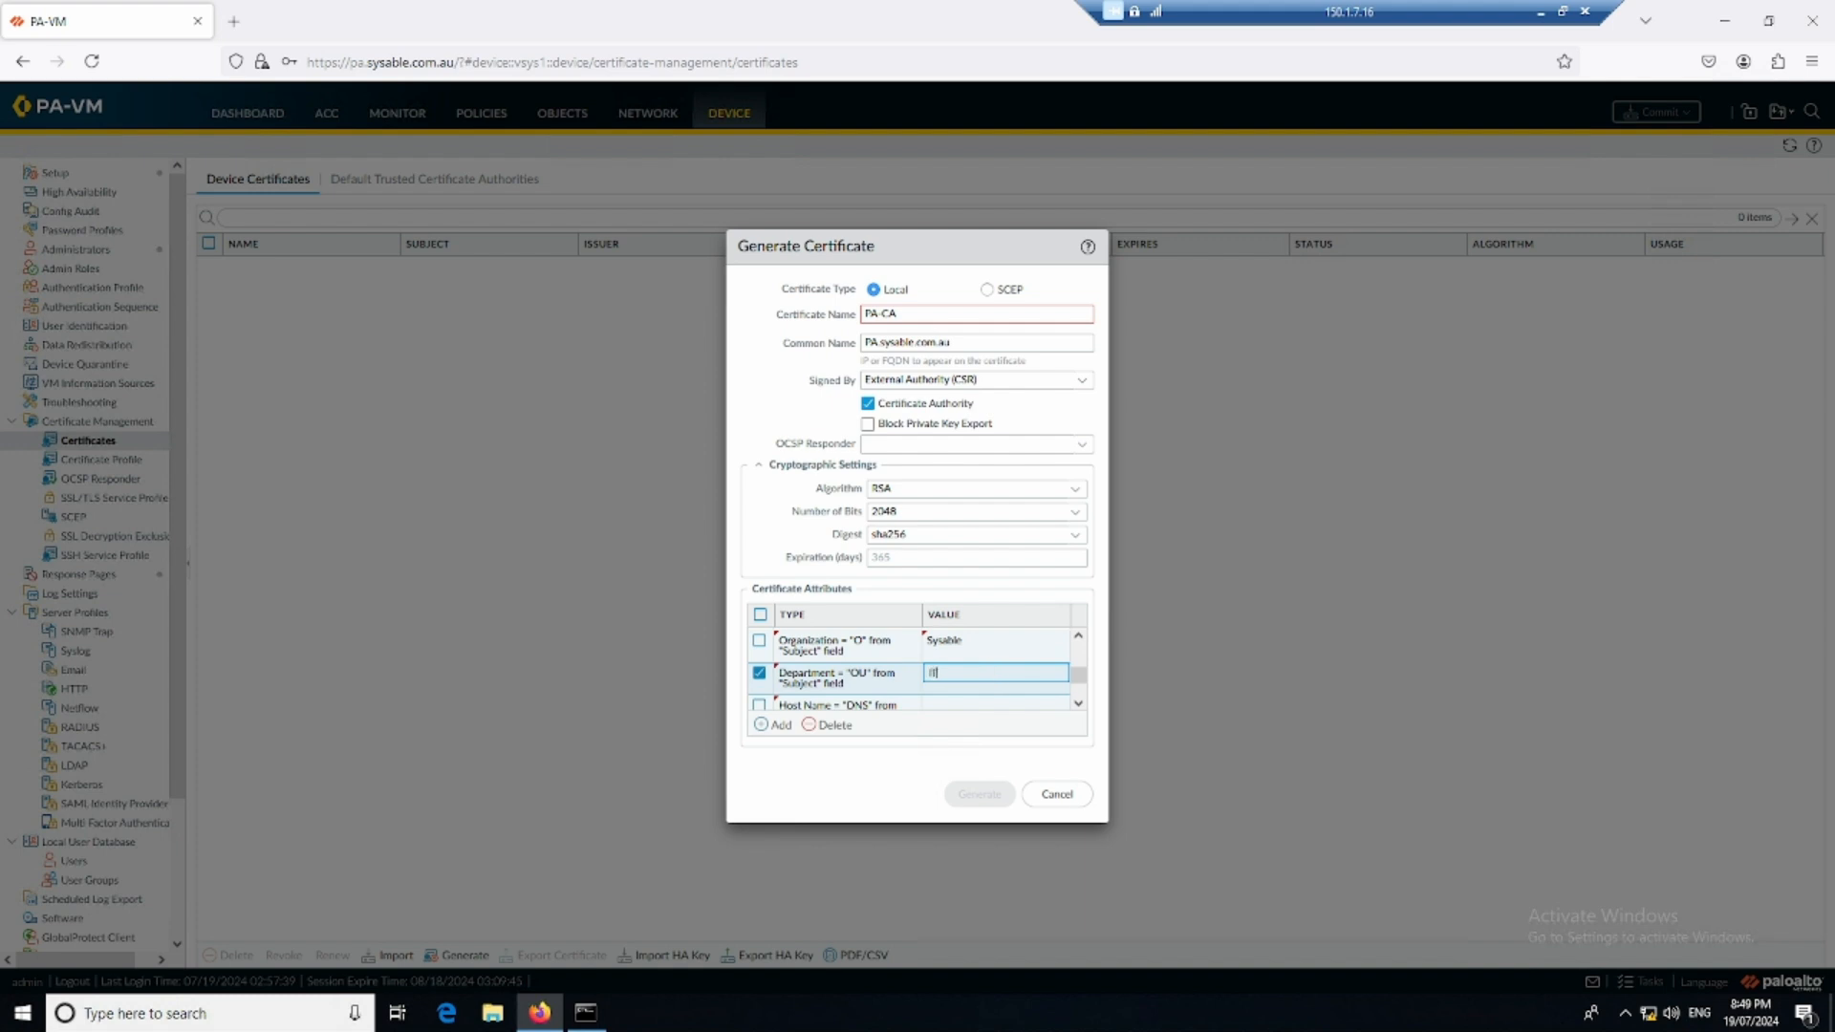
{"action": "type", "text": "IT"}
{"action": "key", "text": "Return"}
{"action": "scroll", "coordinate": [967, 680], "scroll_direction": "down", "scroll_amount": 1}
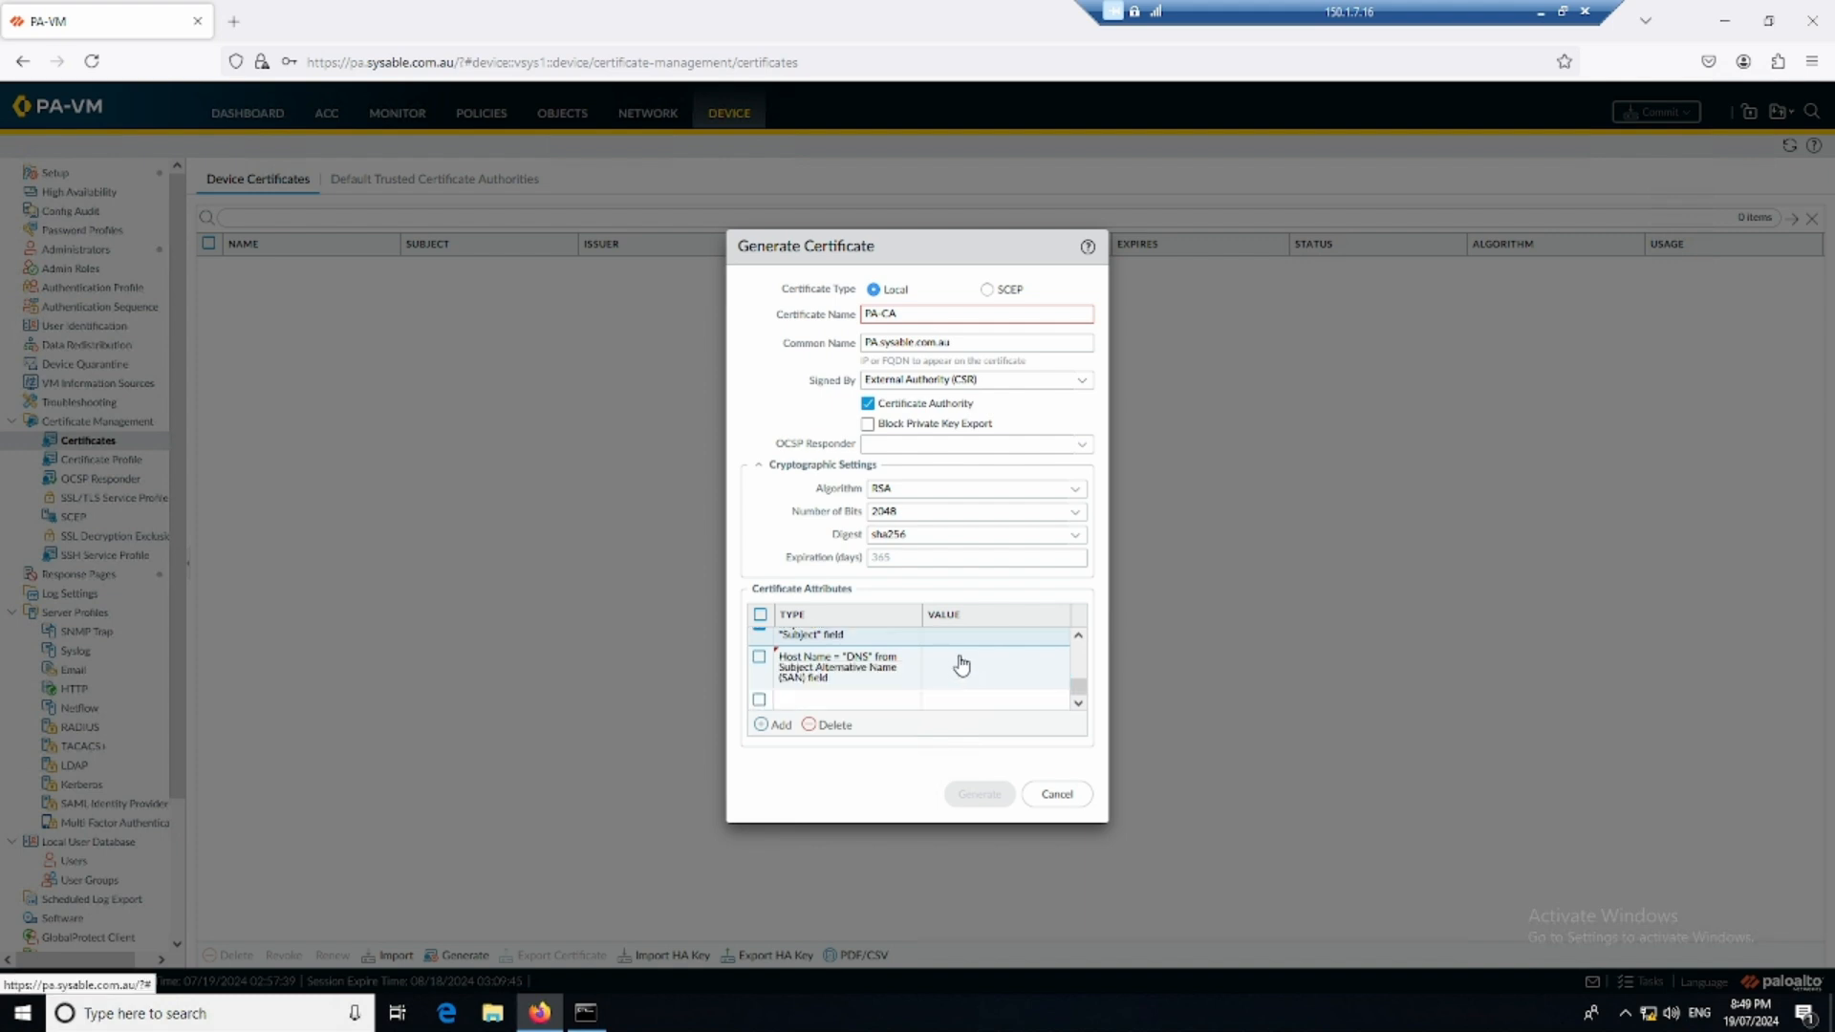
{"action": "left_click", "coordinate": [962, 663]}
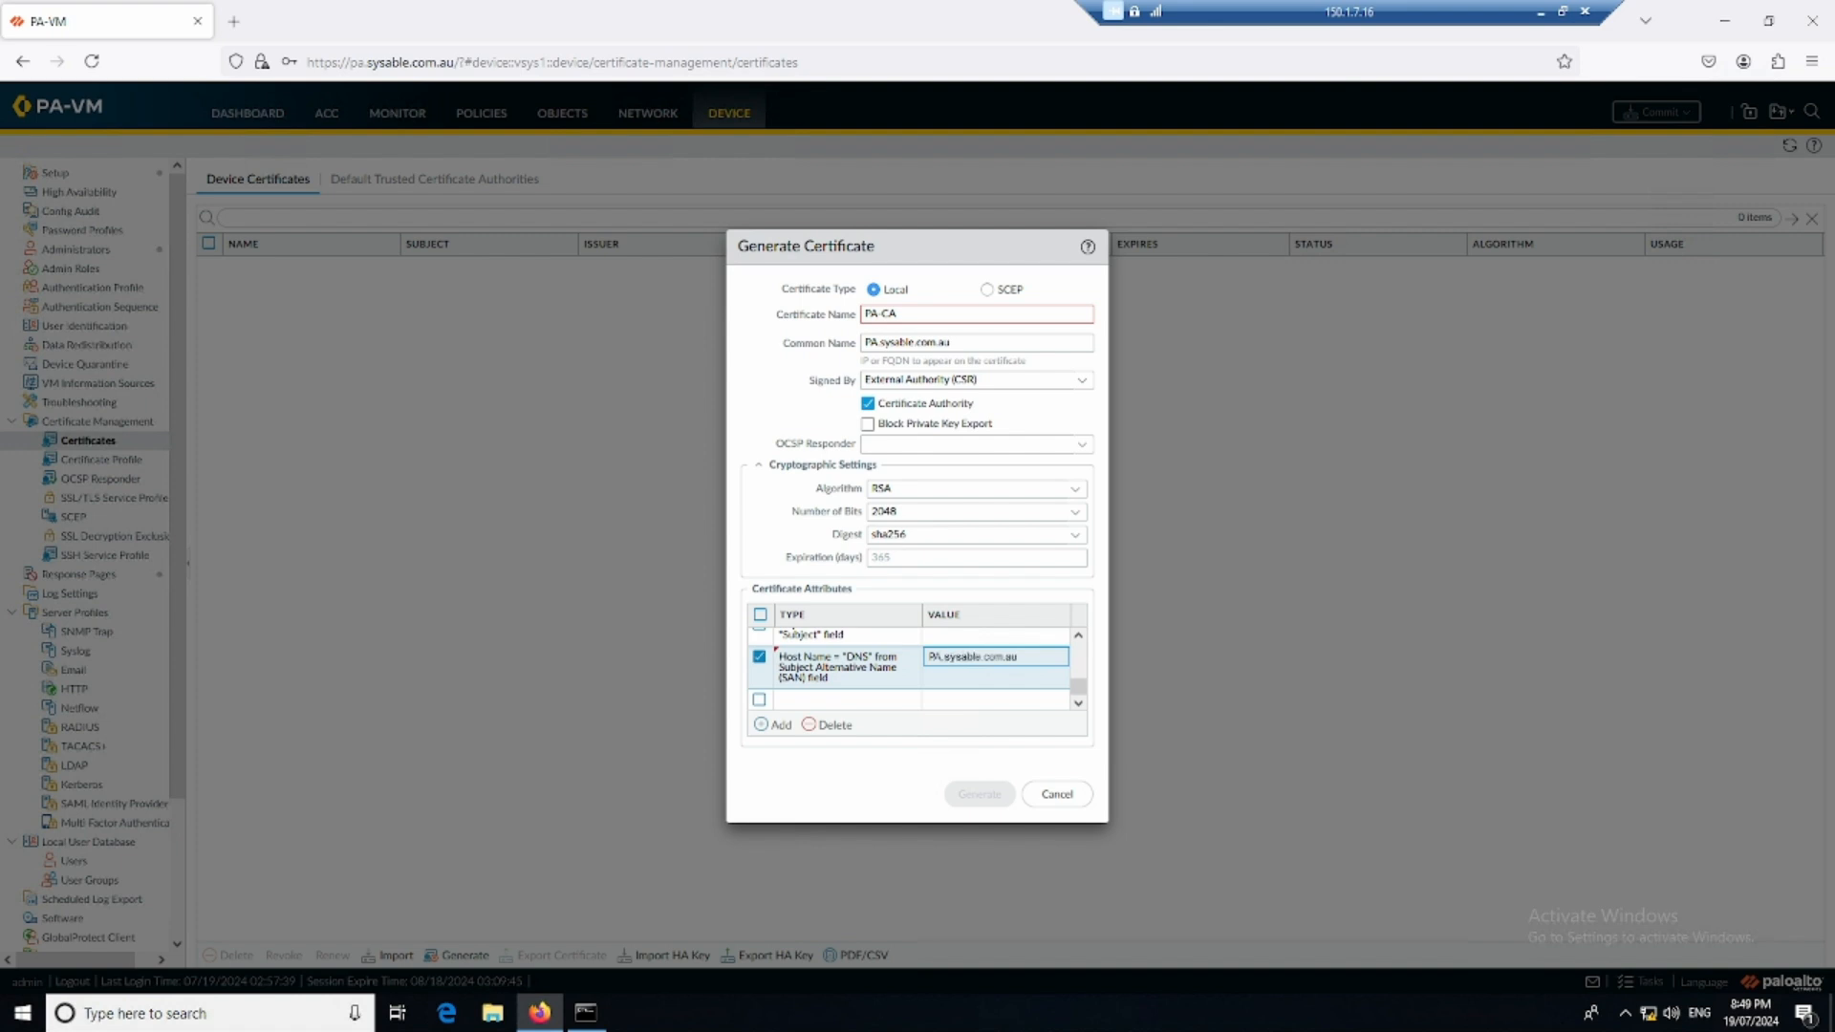
{"action": "key", "text": "Return"}
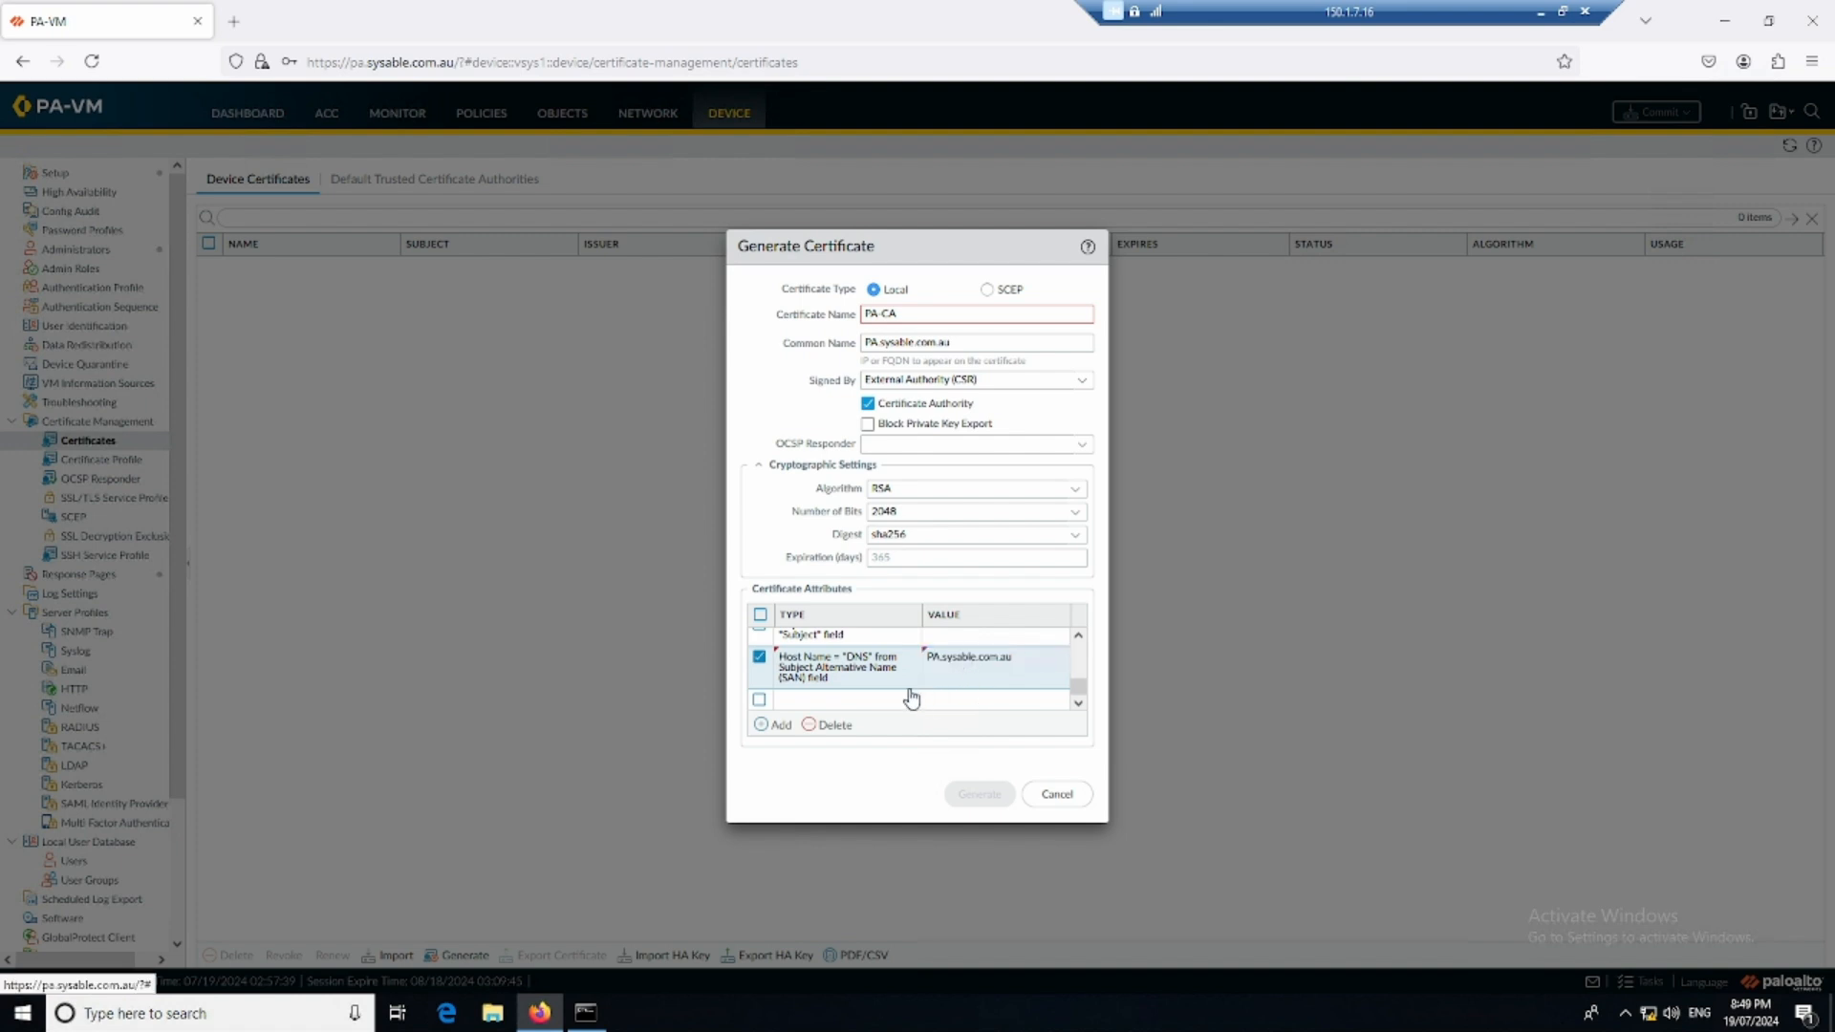
- Add another attribute row of type IP and set its value to 150.1.7.50
{"action": "left_click", "coordinate": [851, 699]}
{"action": "left_click", "coordinate": [978, 697]}
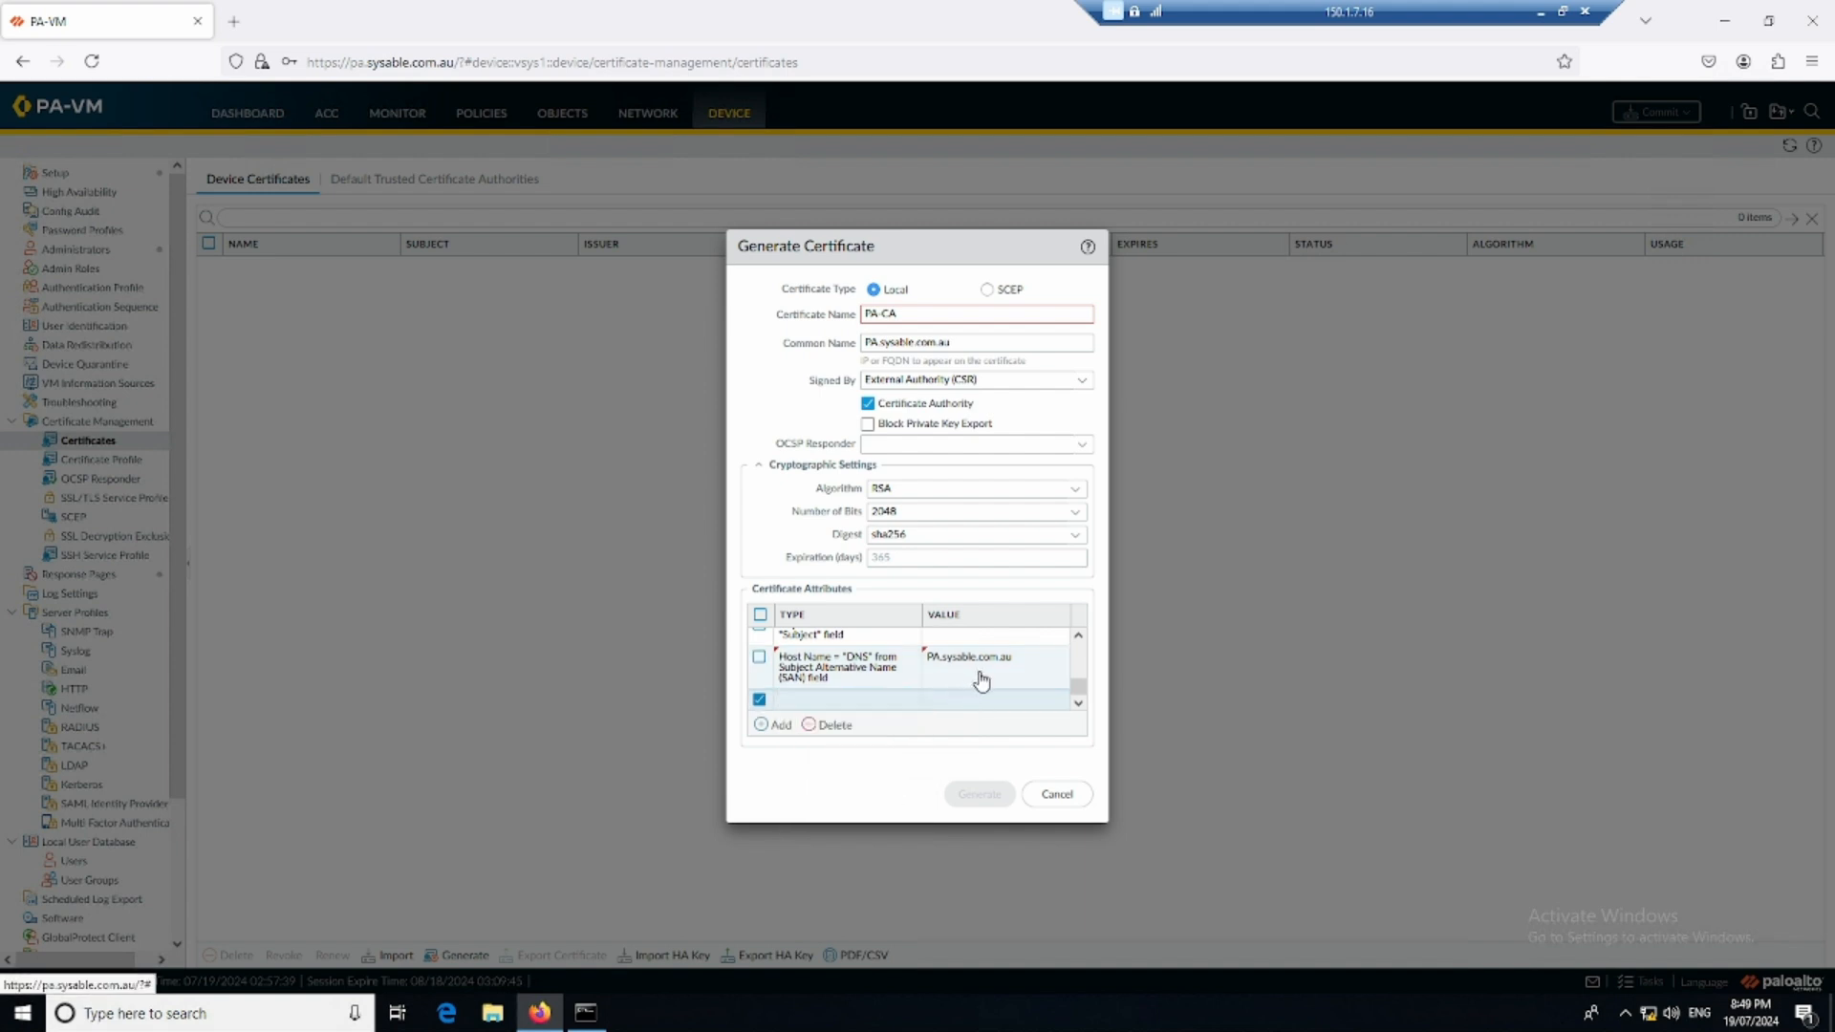
{"action": "left_click", "coordinate": [777, 725]}
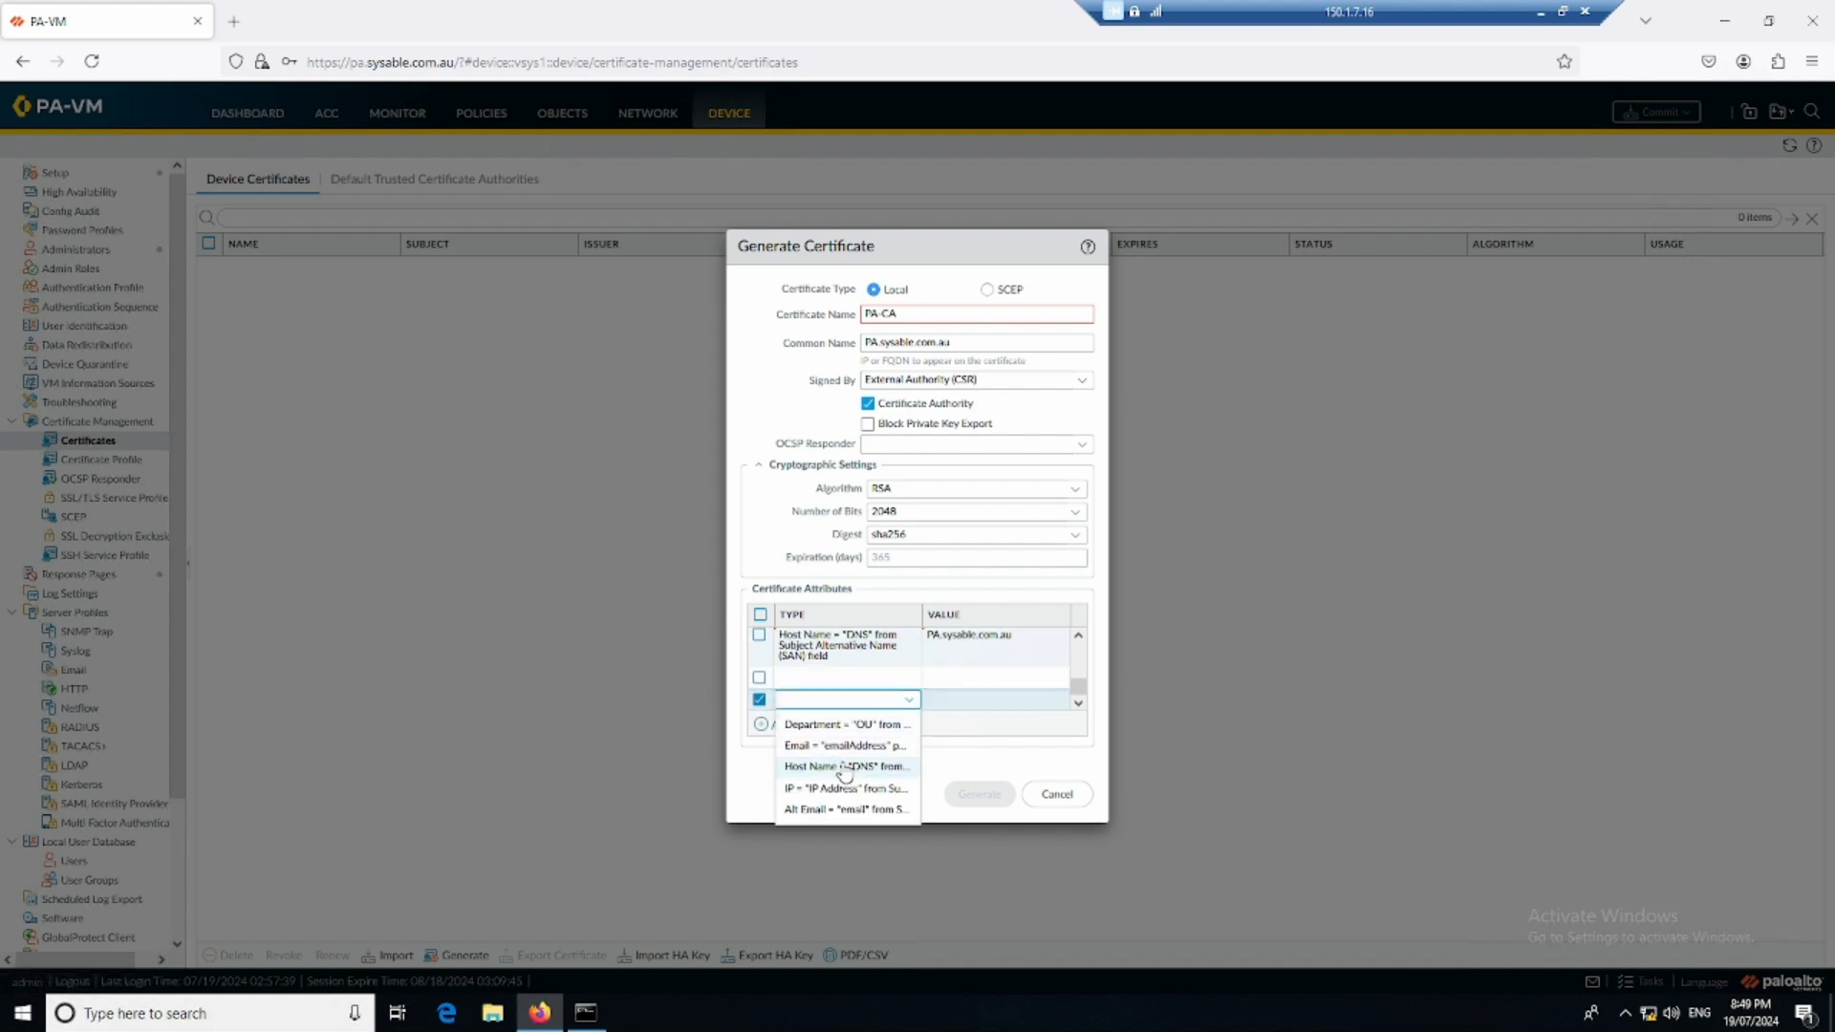
{"action": "left_click", "coordinate": [822, 789]}
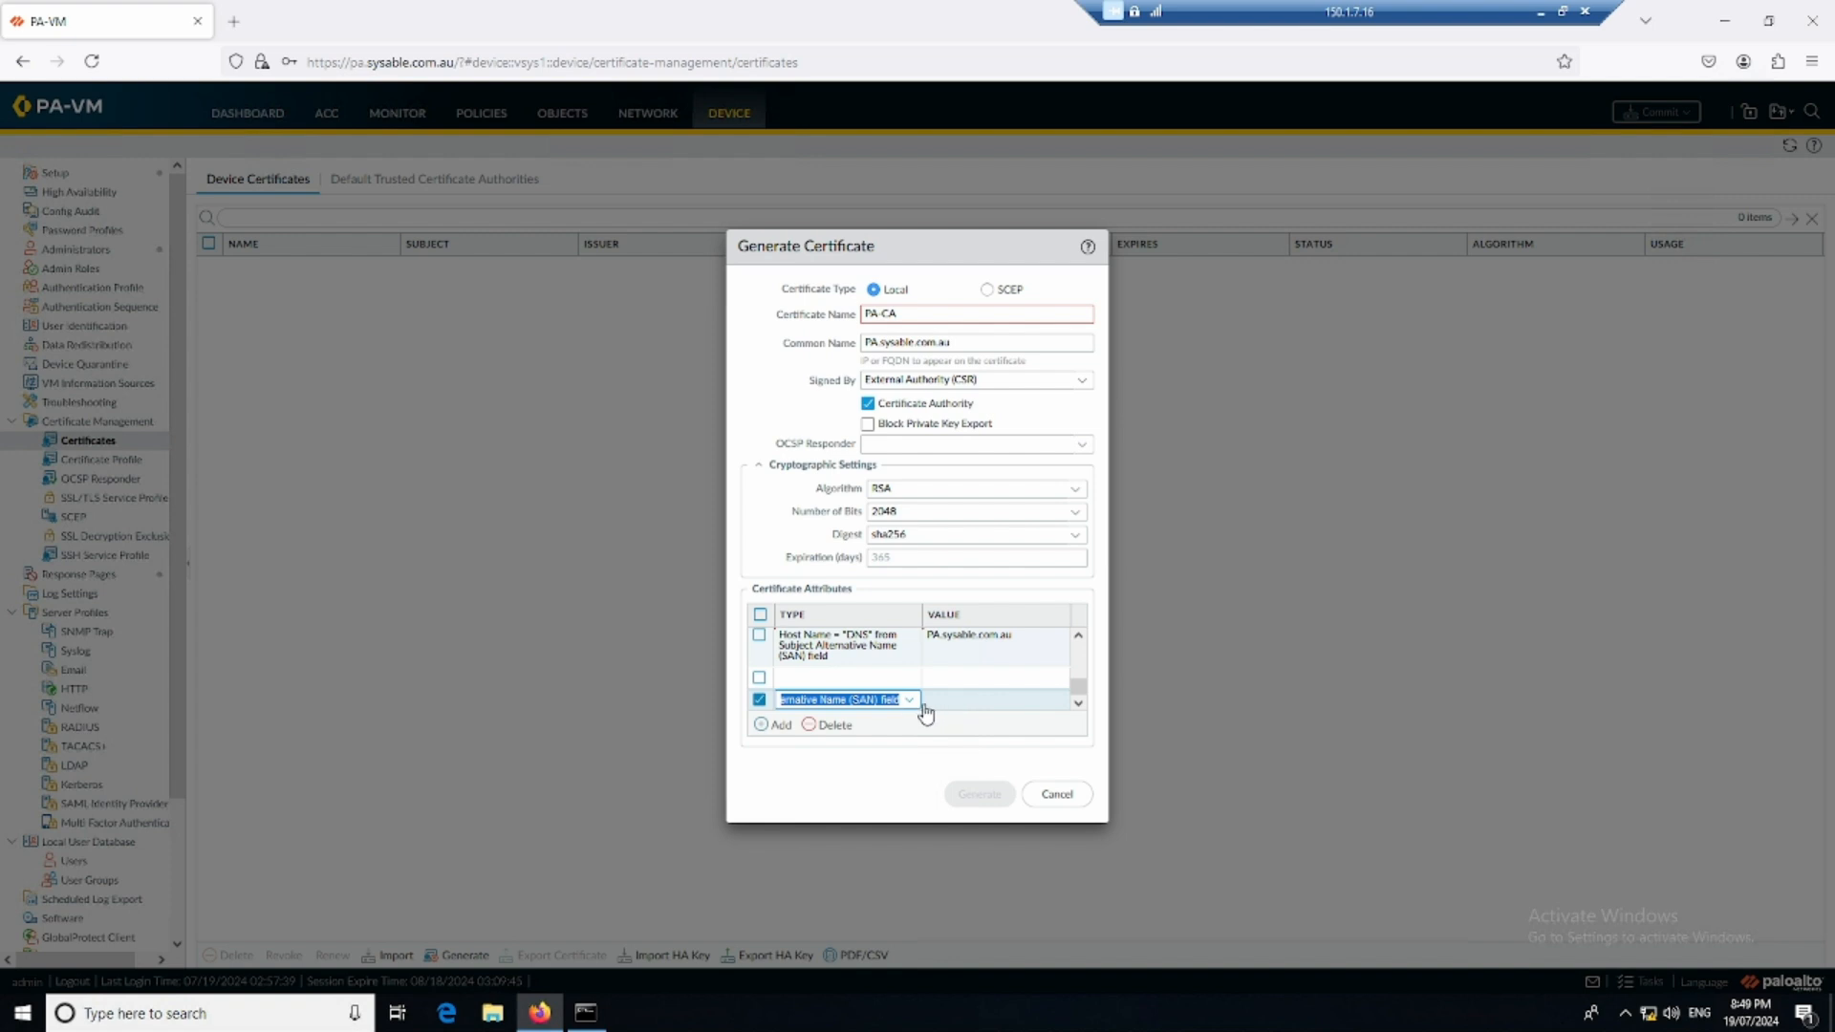
{"action": "left_click", "coordinate": [964, 707]}
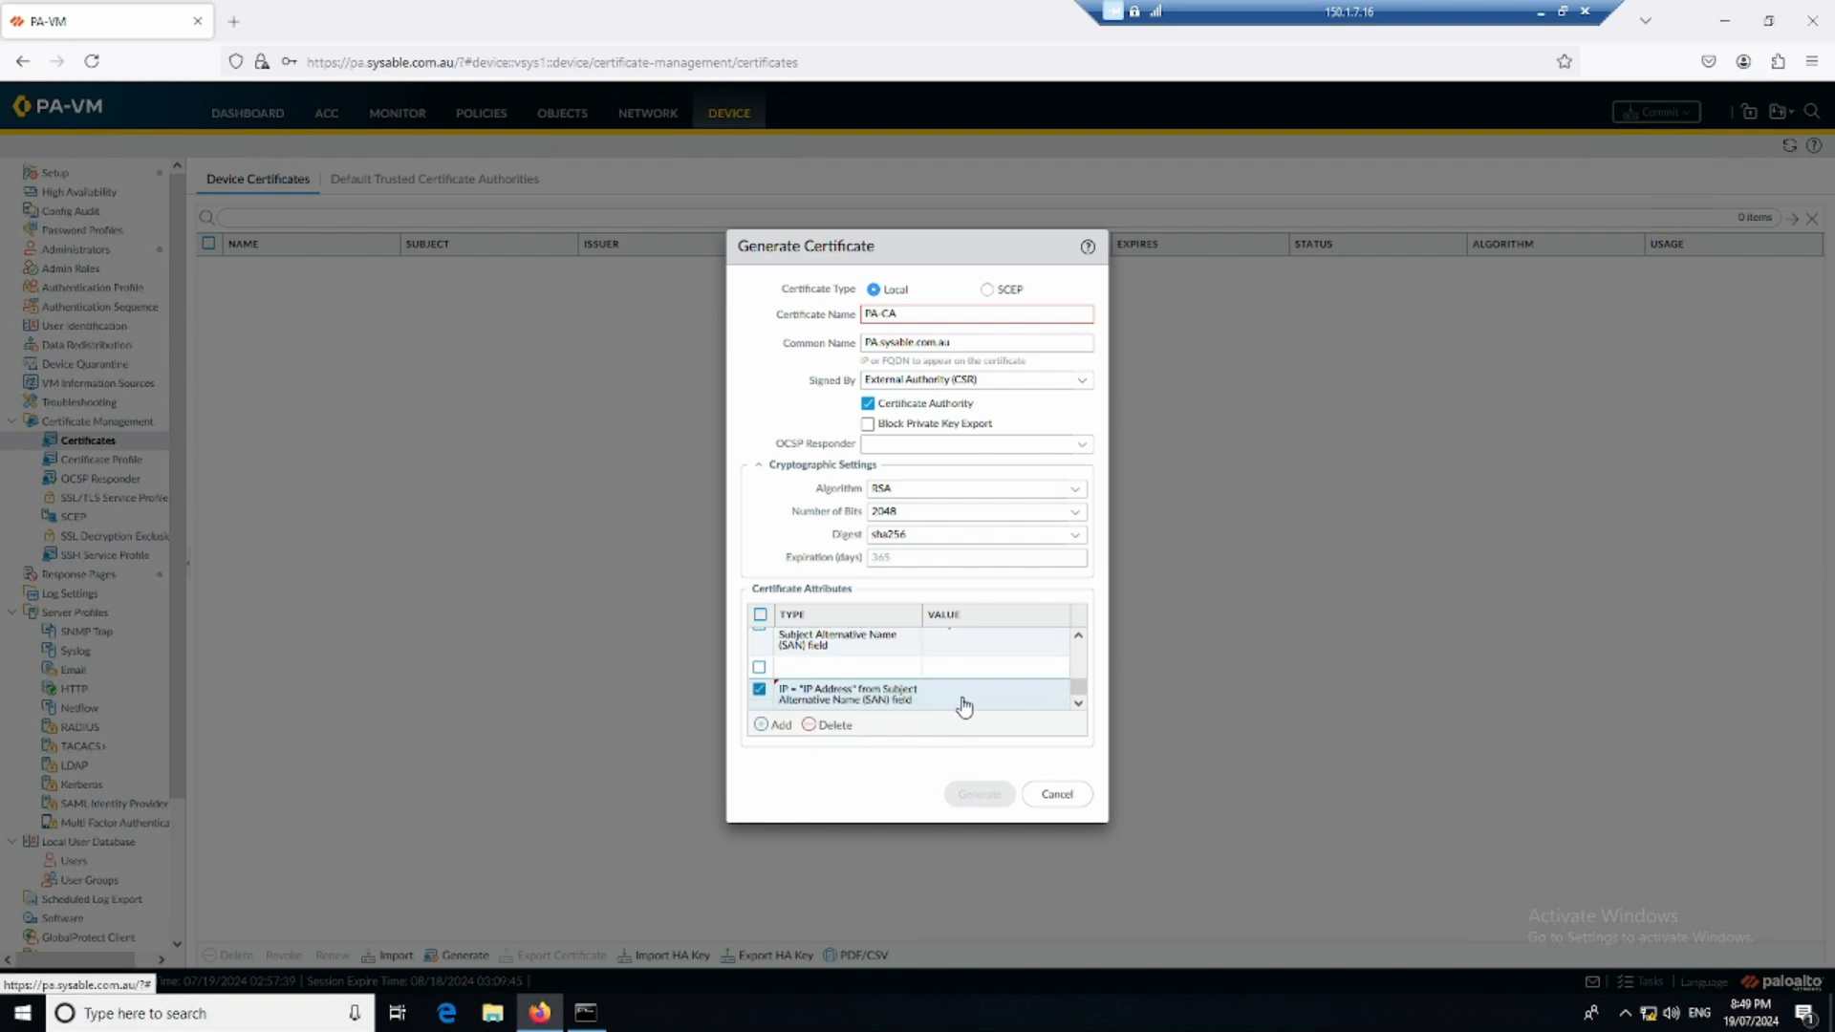
{"action": "left_click", "coordinate": [988, 693]}
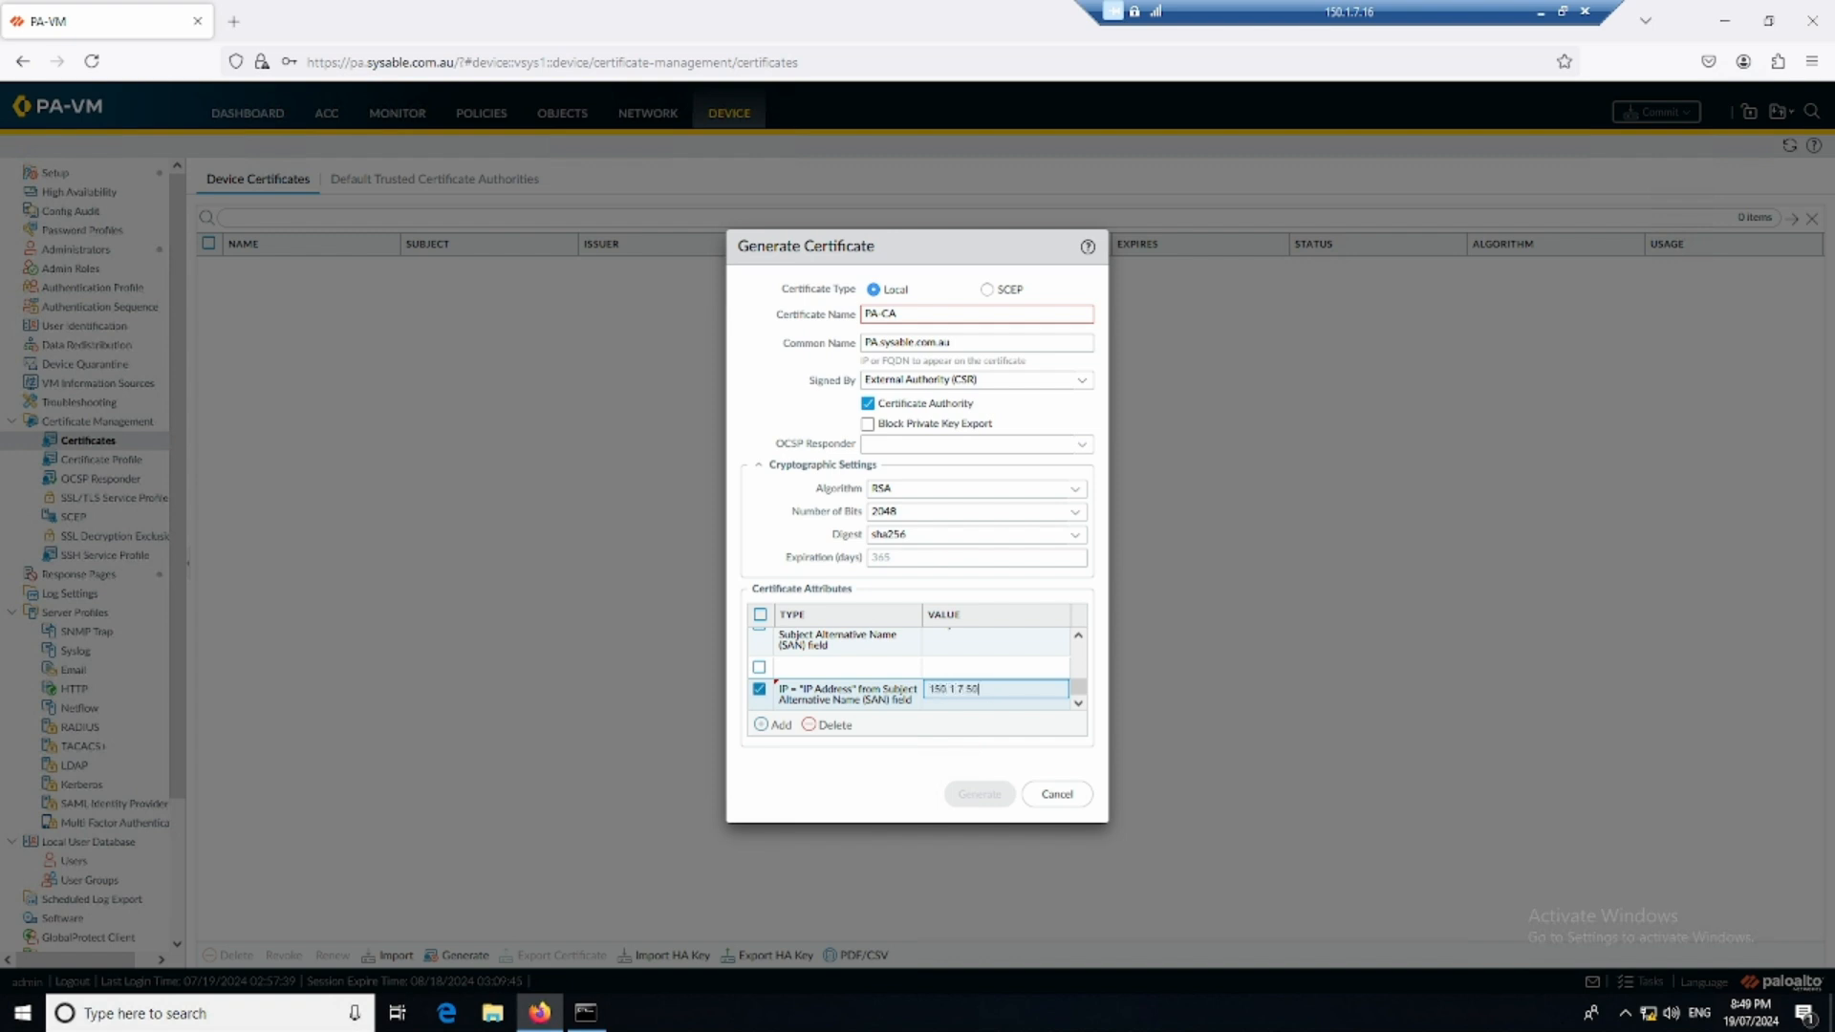
{"action": "key", "text": "Return"}
- Rename the certificate Palo_alto_CA, generate it and dismiss the confirmation
{"action": "scroll", "coordinate": [972, 690], "scroll_direction": "up", "scroll_amount": 3}
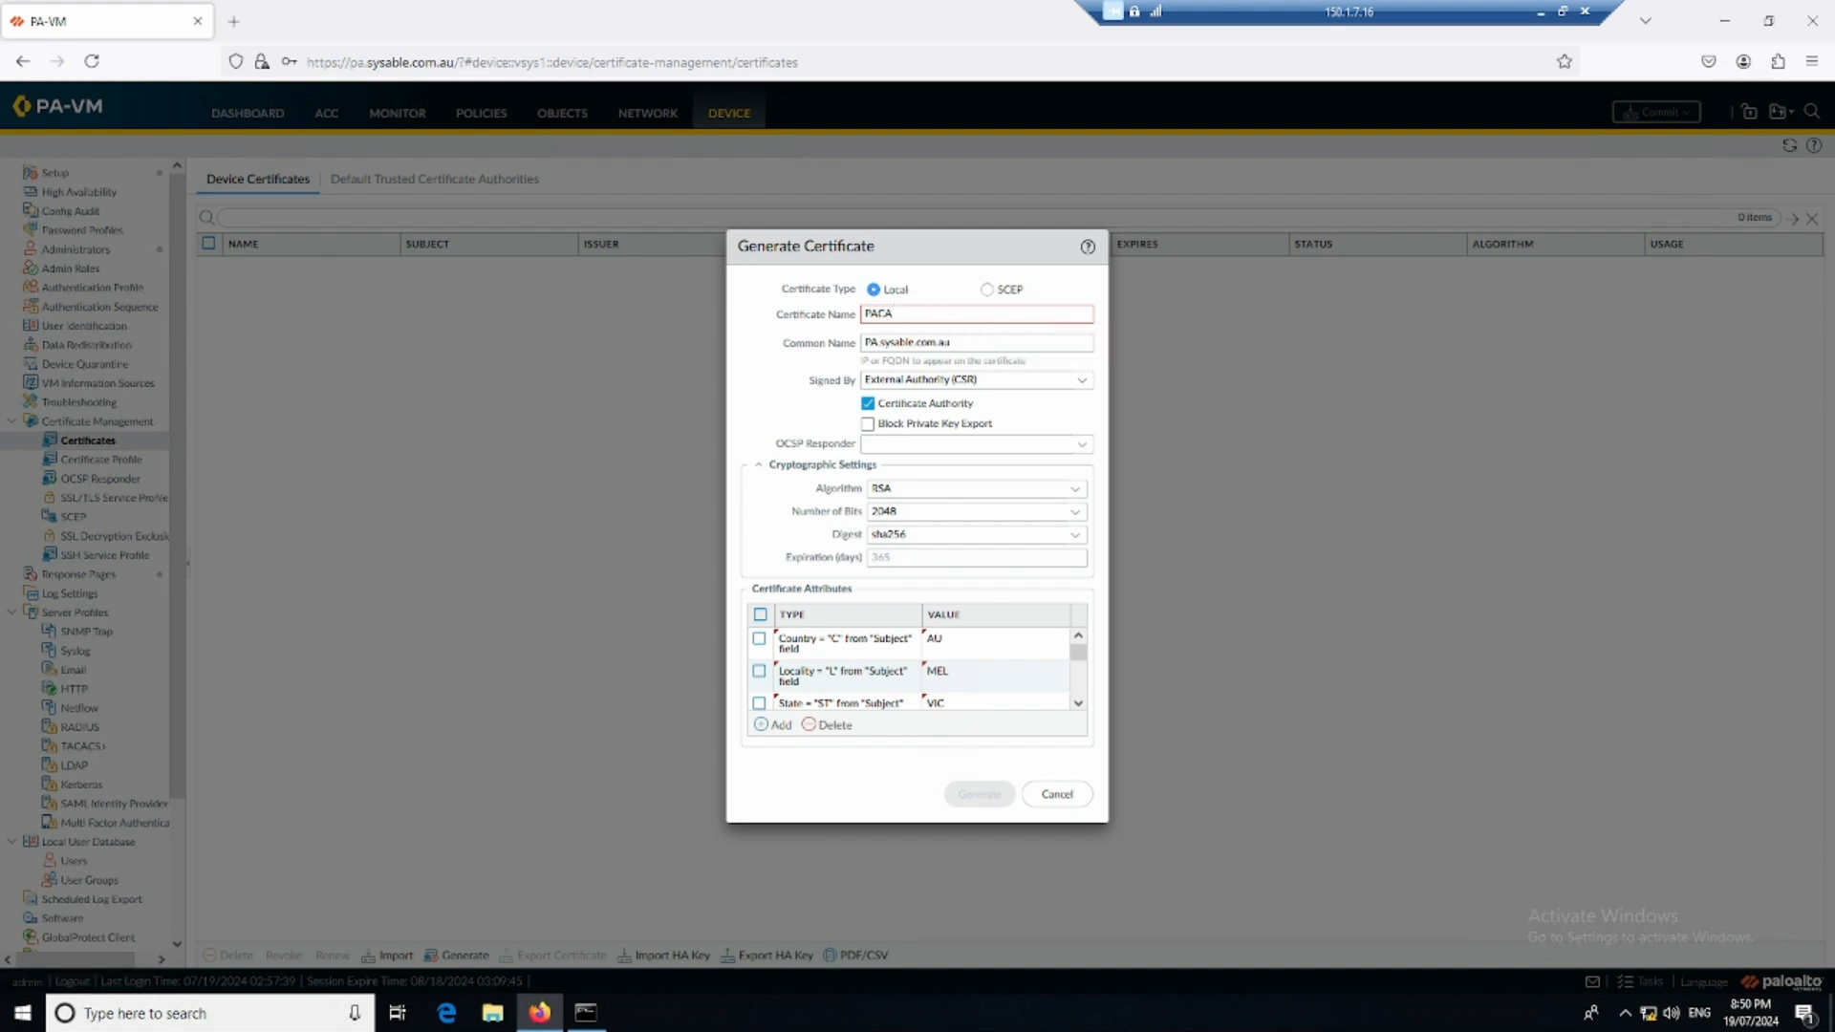
{"action": "left_click", "coordinate": [754, 381]}
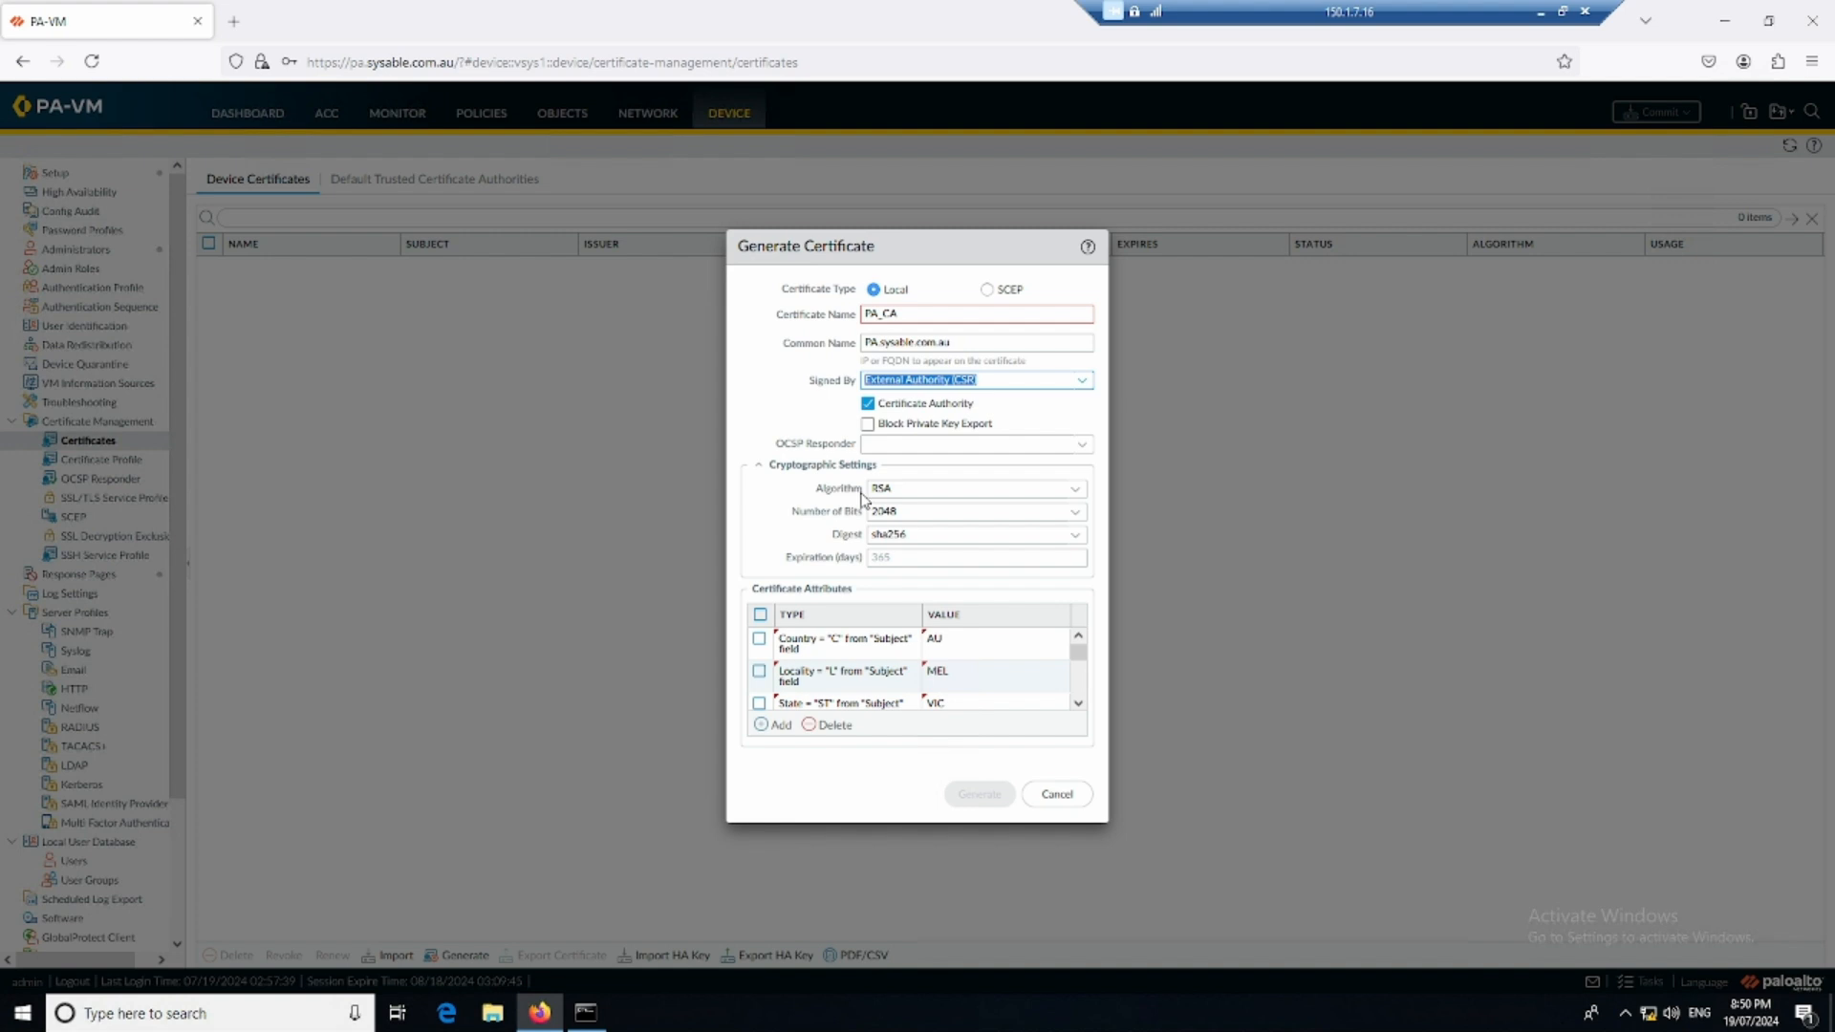
{"action": "left_click", "coordinate": [909, 316]}
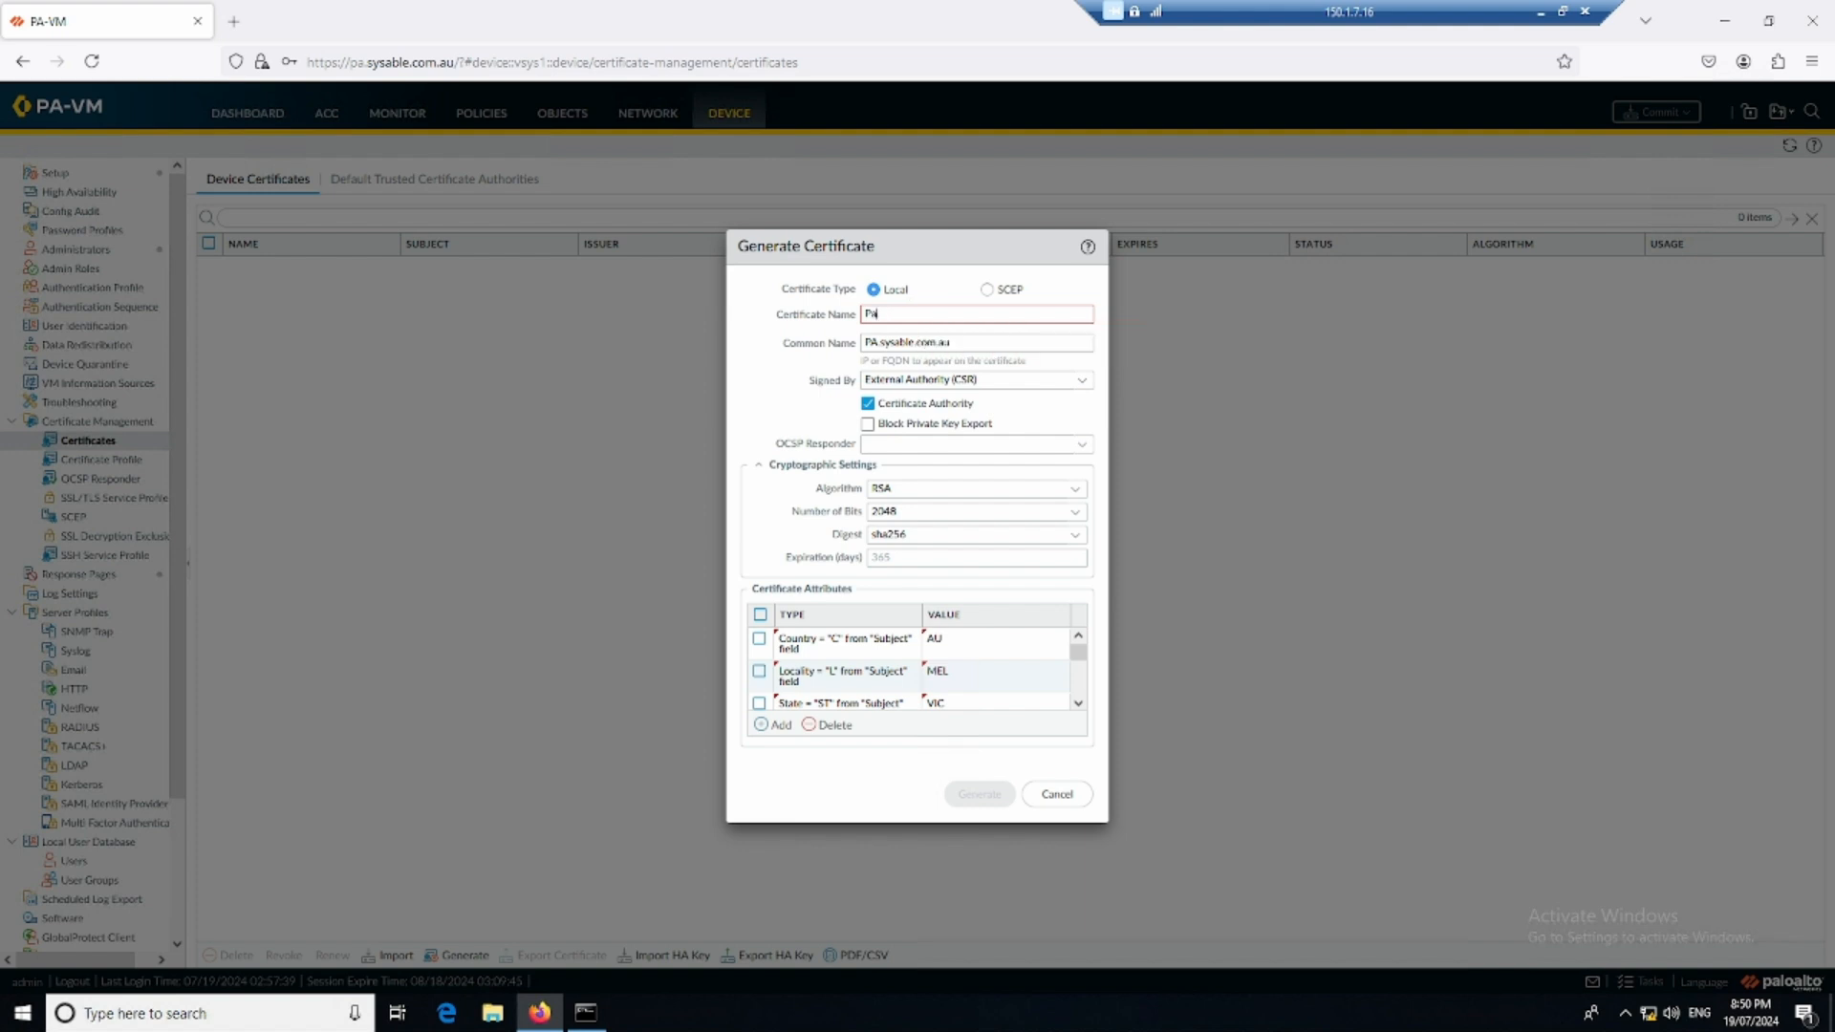
{"action": "type", "text": "lto_CA"}
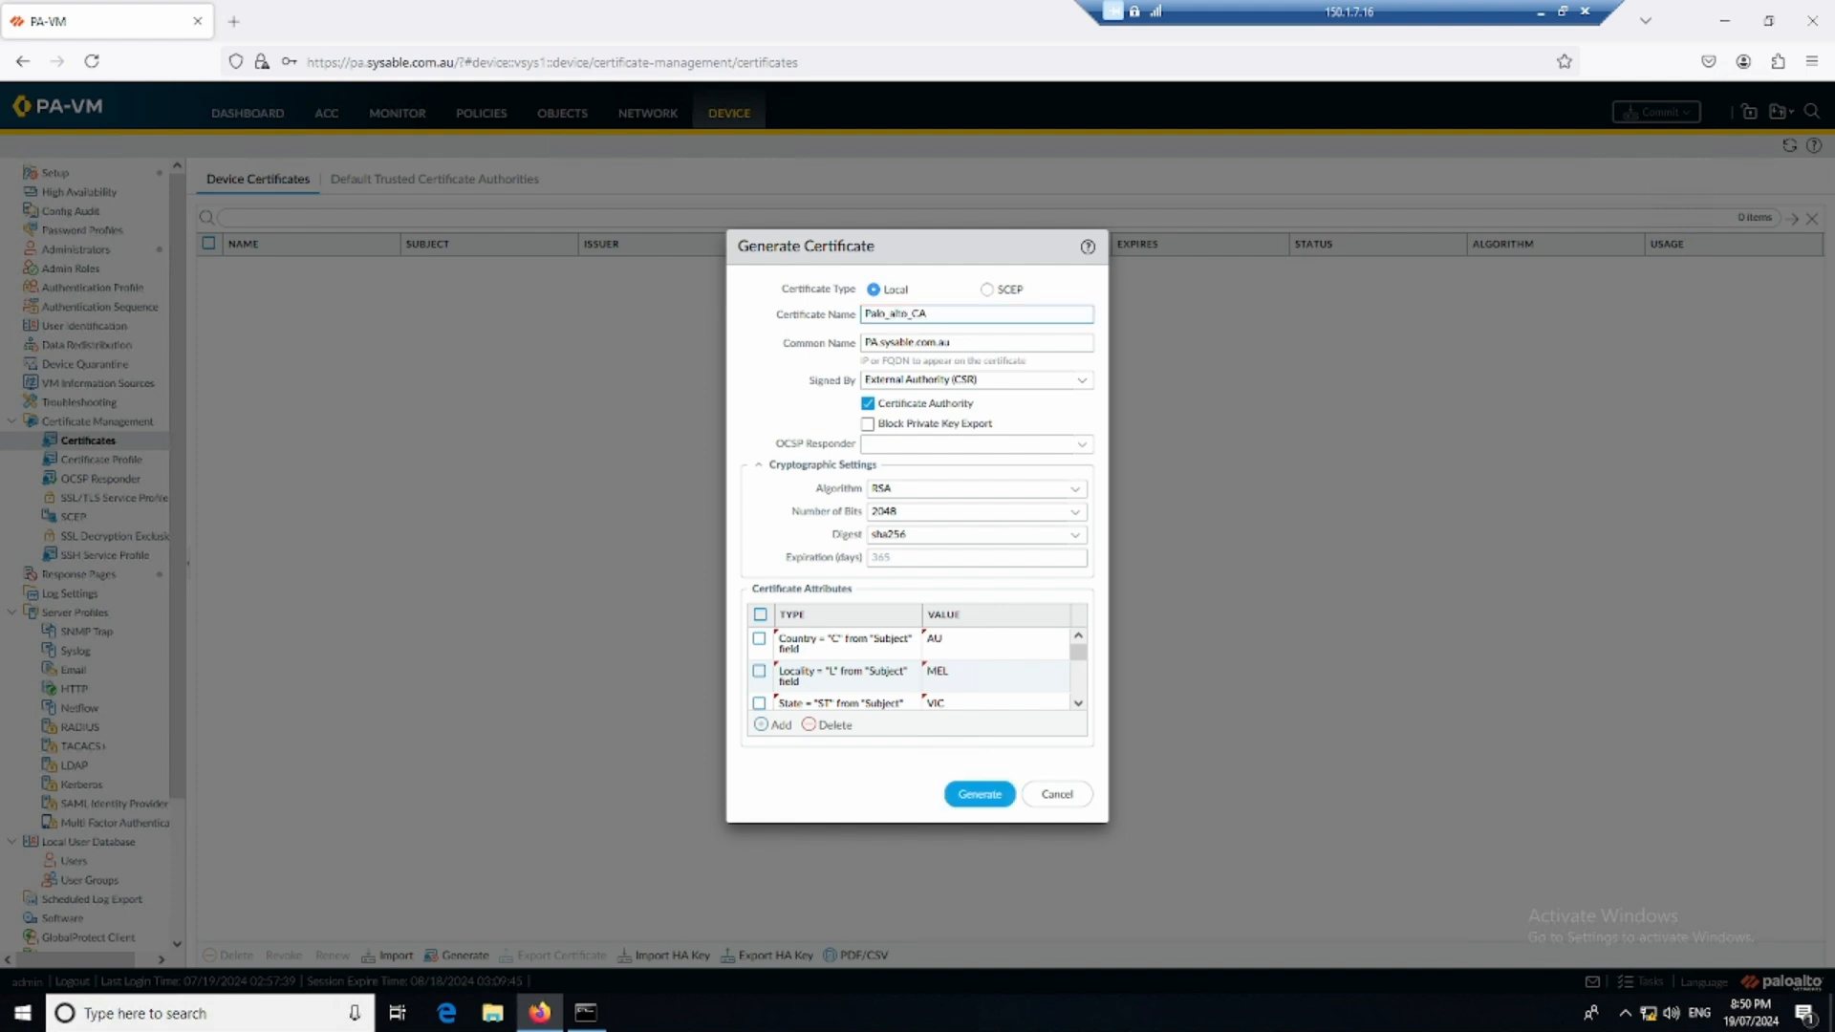
{"action": "left_click", "coordinate": [765, 393]}
{"action": "left_click", "coordinate": [990, 803]}
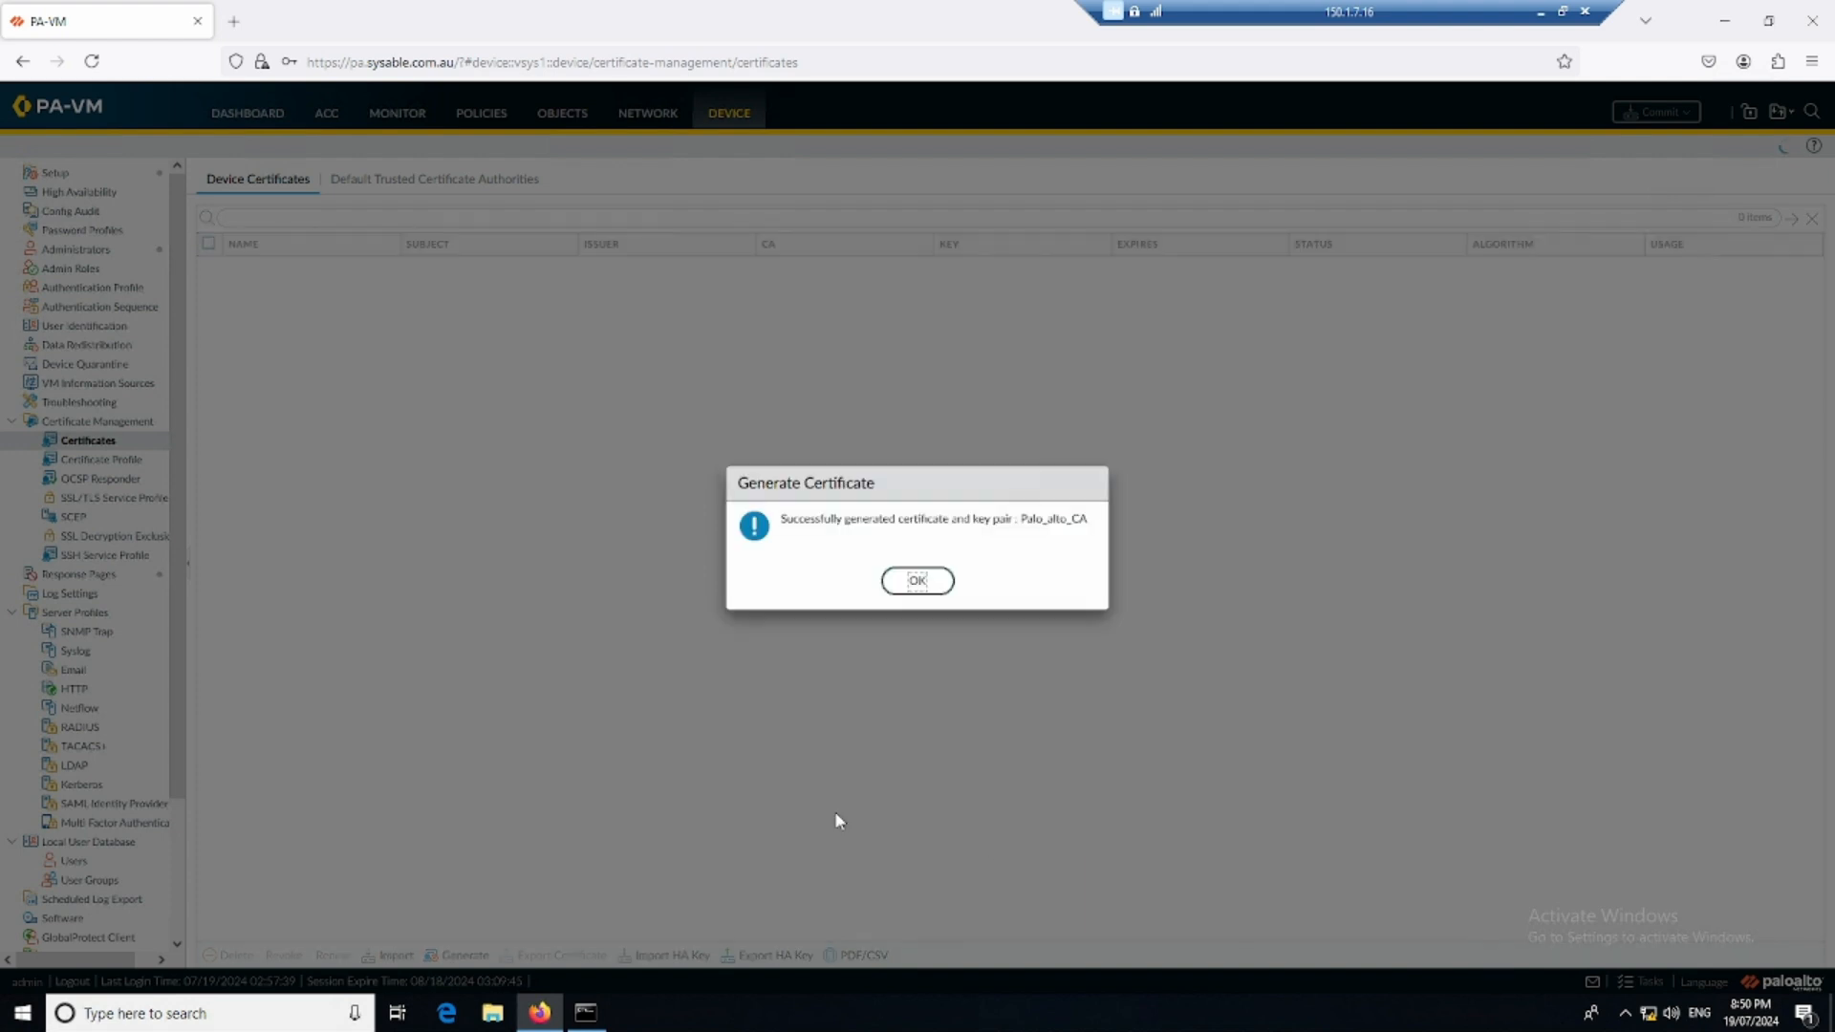
{"action": "left_click", "coordinate": [914, 582]}
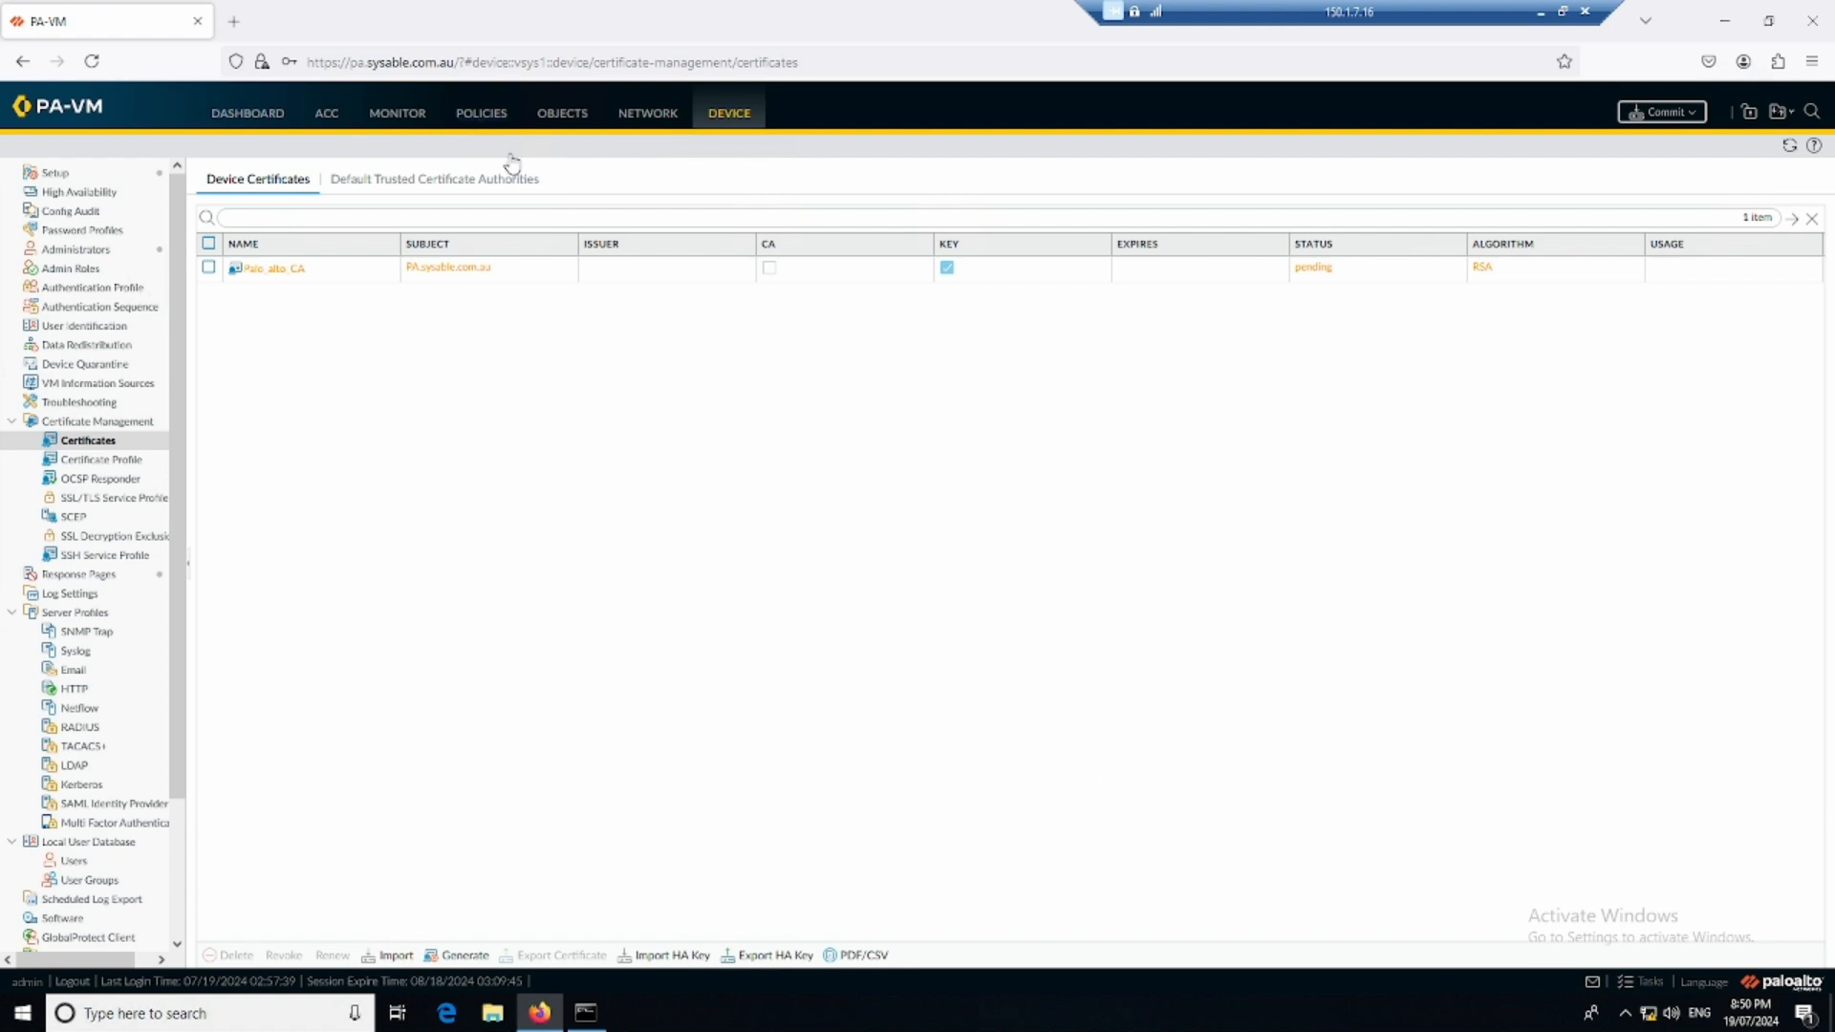
- Create a decryption policy rule named DECRYPT
{"action": "left_click", "coordinate": [482, 116]}
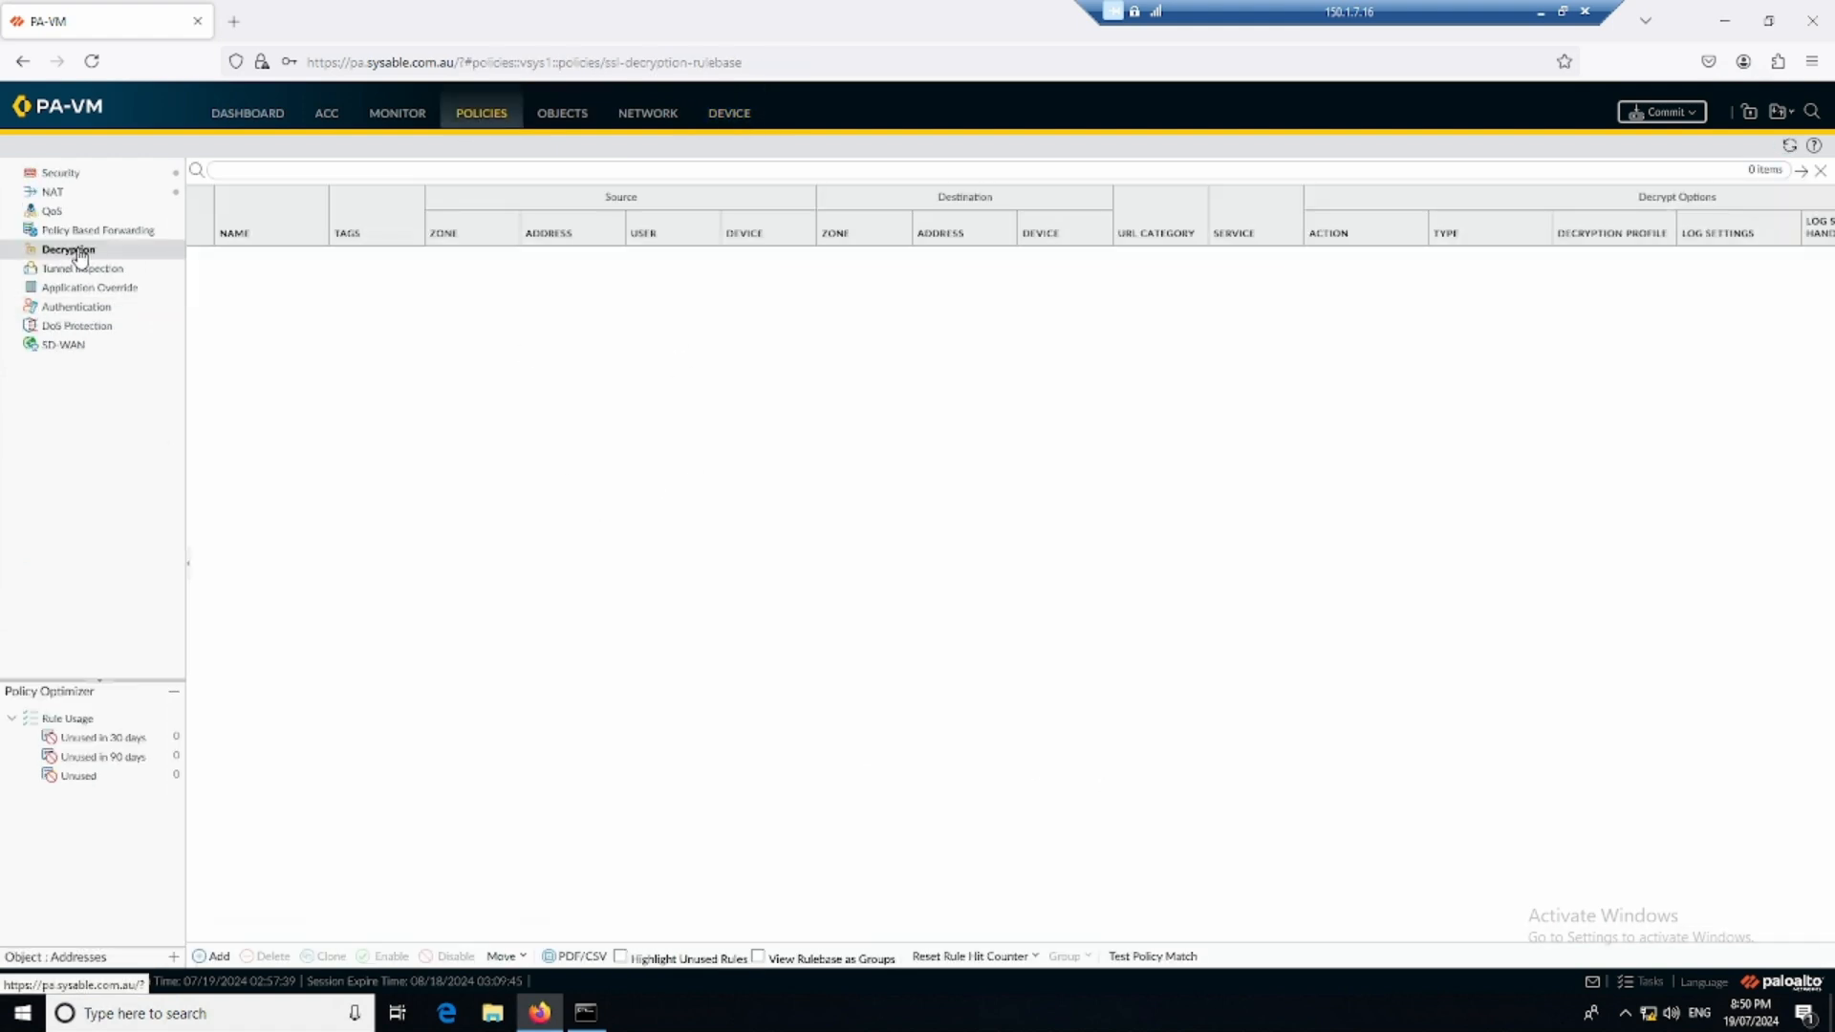
{"action": "left_click", "coordinate": [210, 955]}
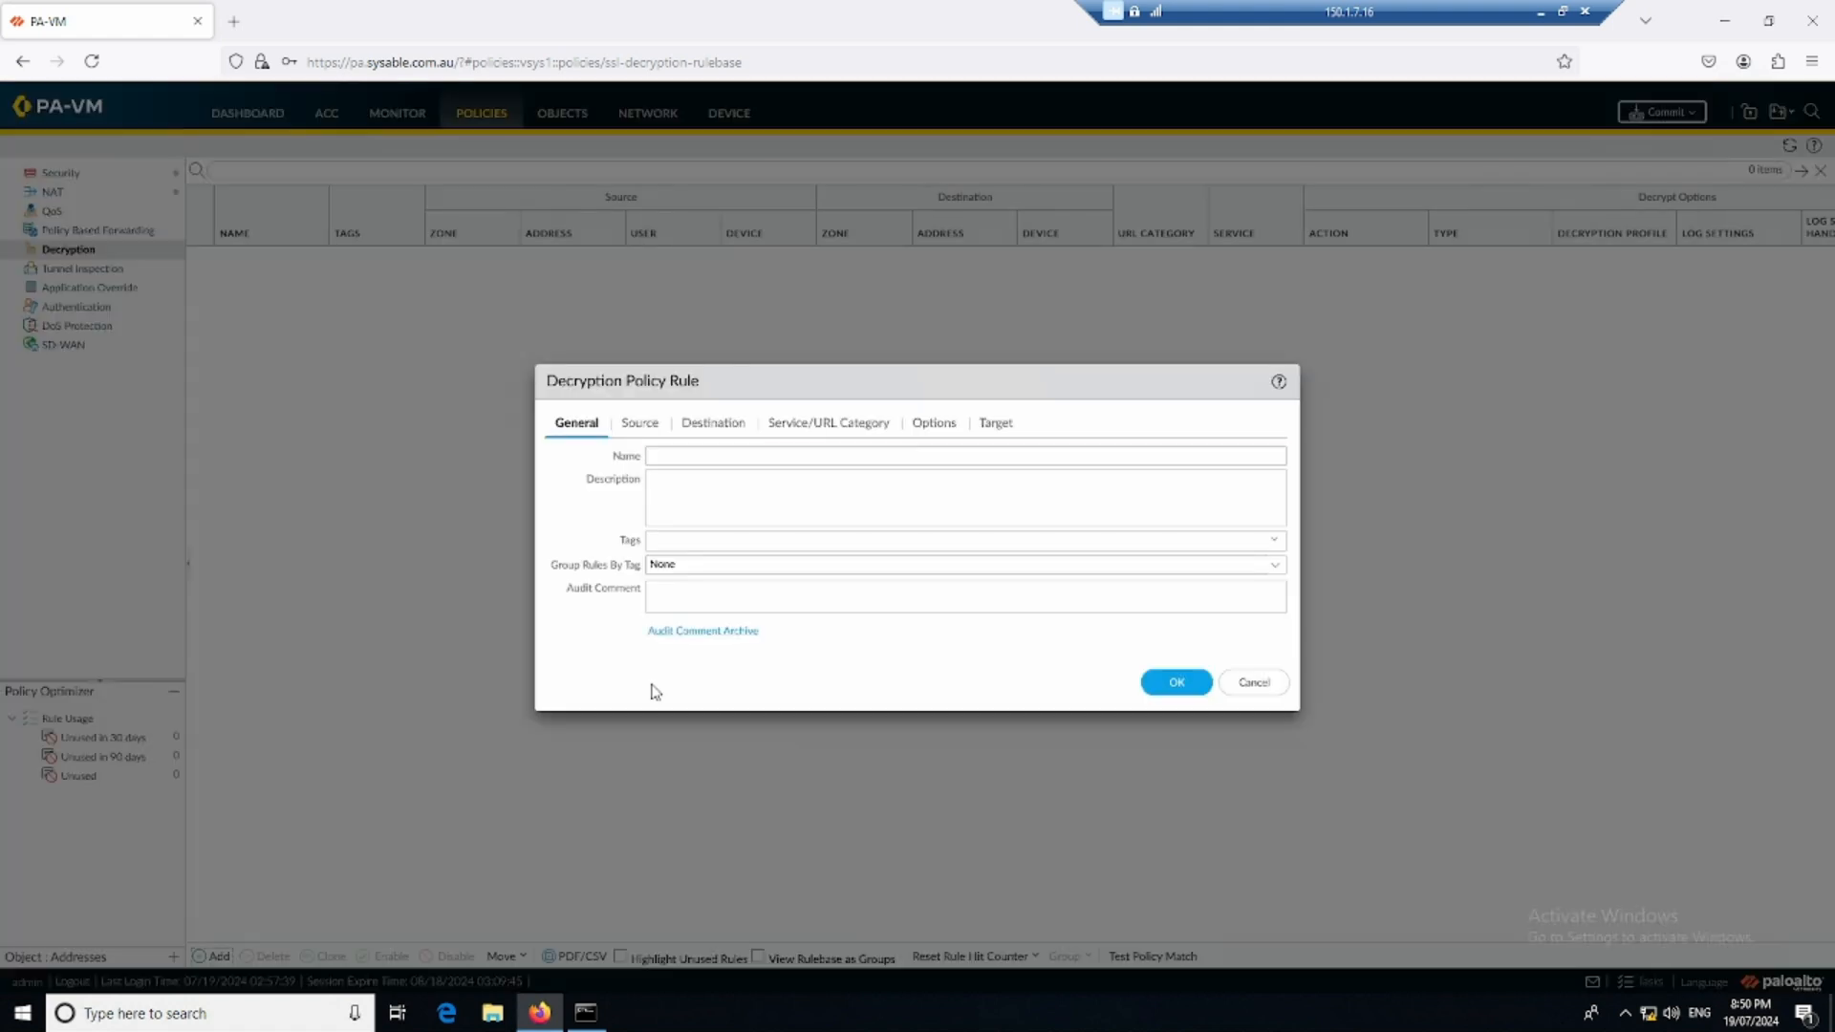
{"action": "type", "text": "DECRYPT"}
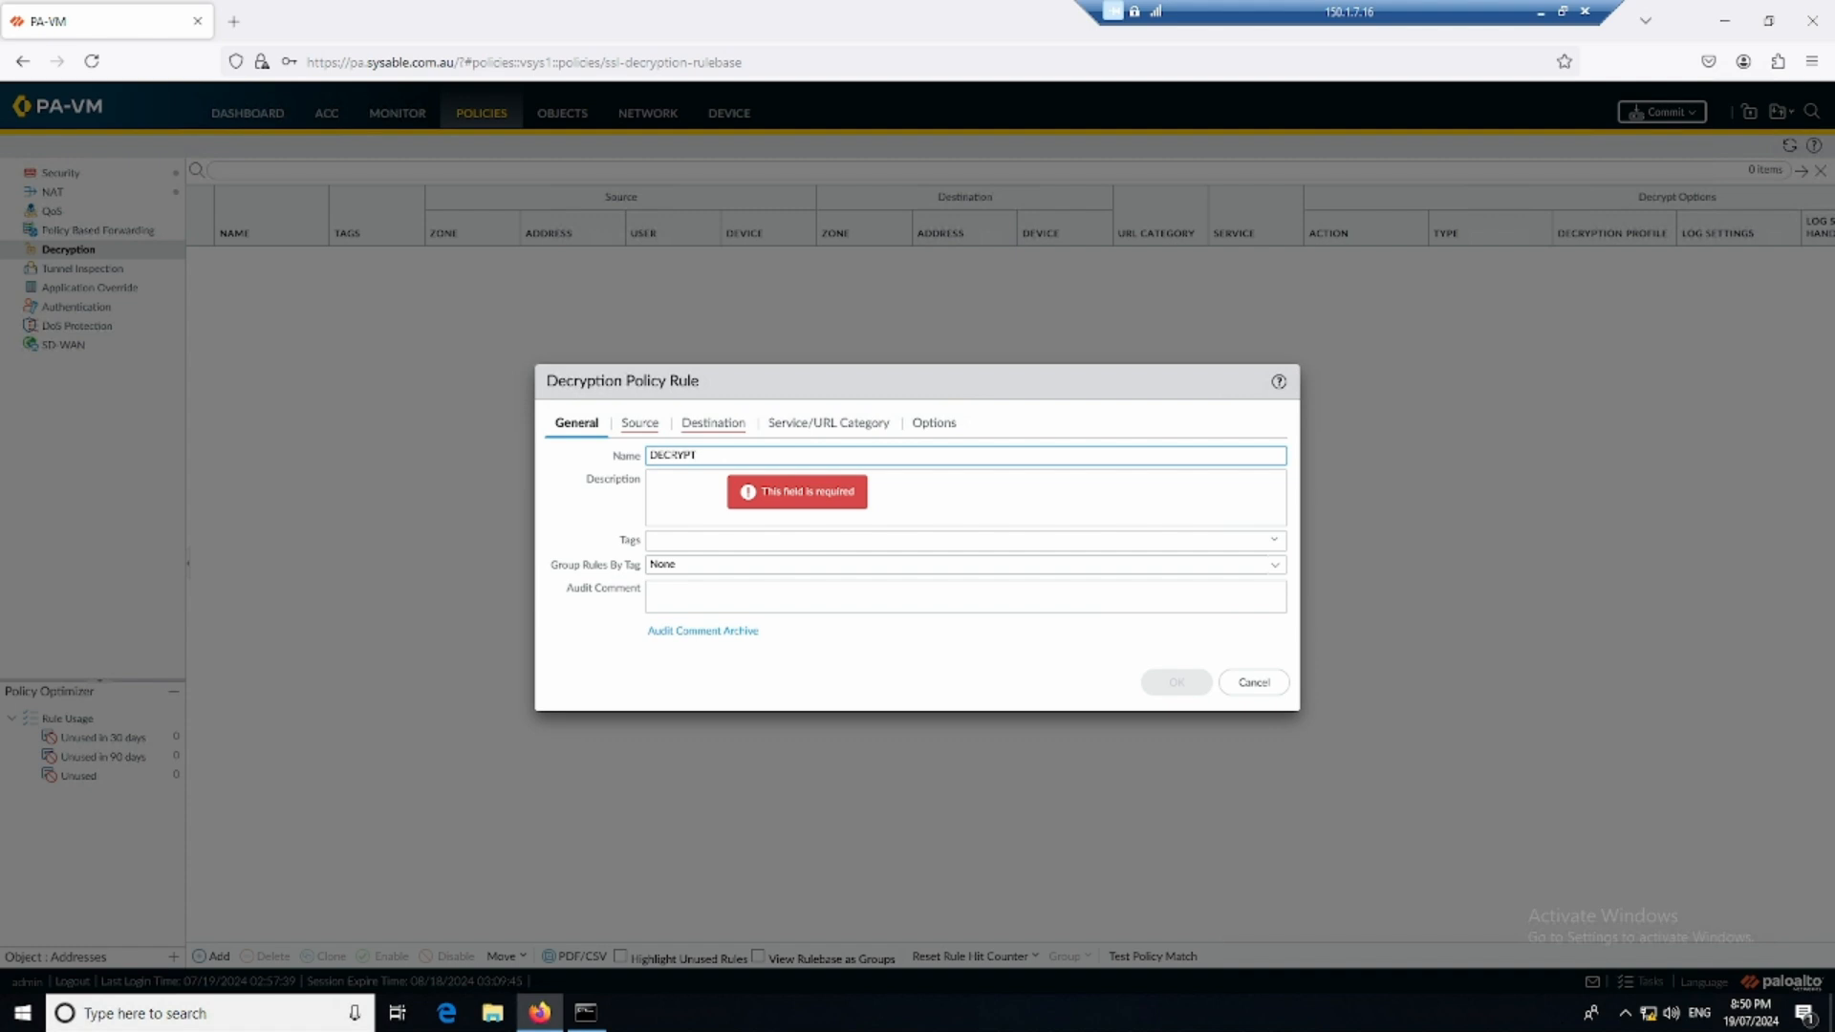
- Add INSIDE and DMZ as source zones of the DECRYPT rule, checking the zones against the lab topology PDF
{"action": "left_click", "coordinate": [642, 423]}
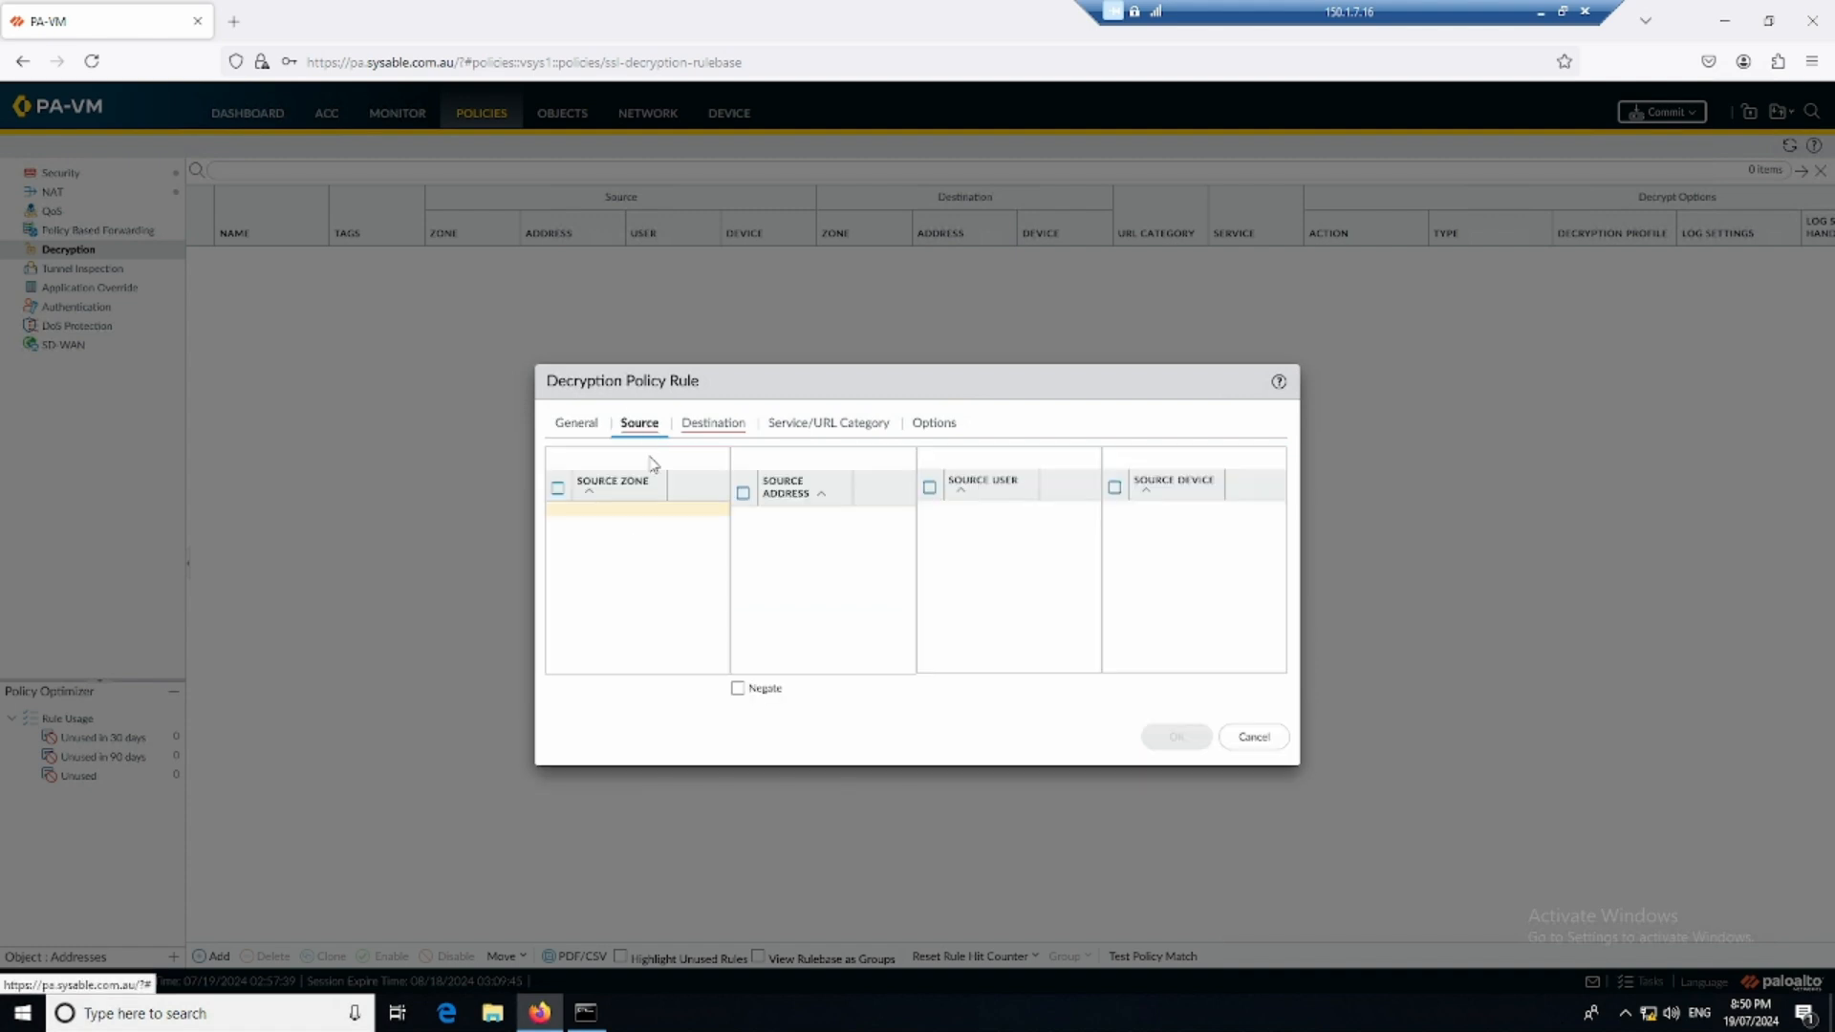
{"action": "left_click", "coordinate": [579, 662]}
{"action": "left_click", "coordinate": [592, 546]}
{"action": "left_click", "coordinate": [580, 662]}
{"action": "left_click", "coordinate": [619, 556]}
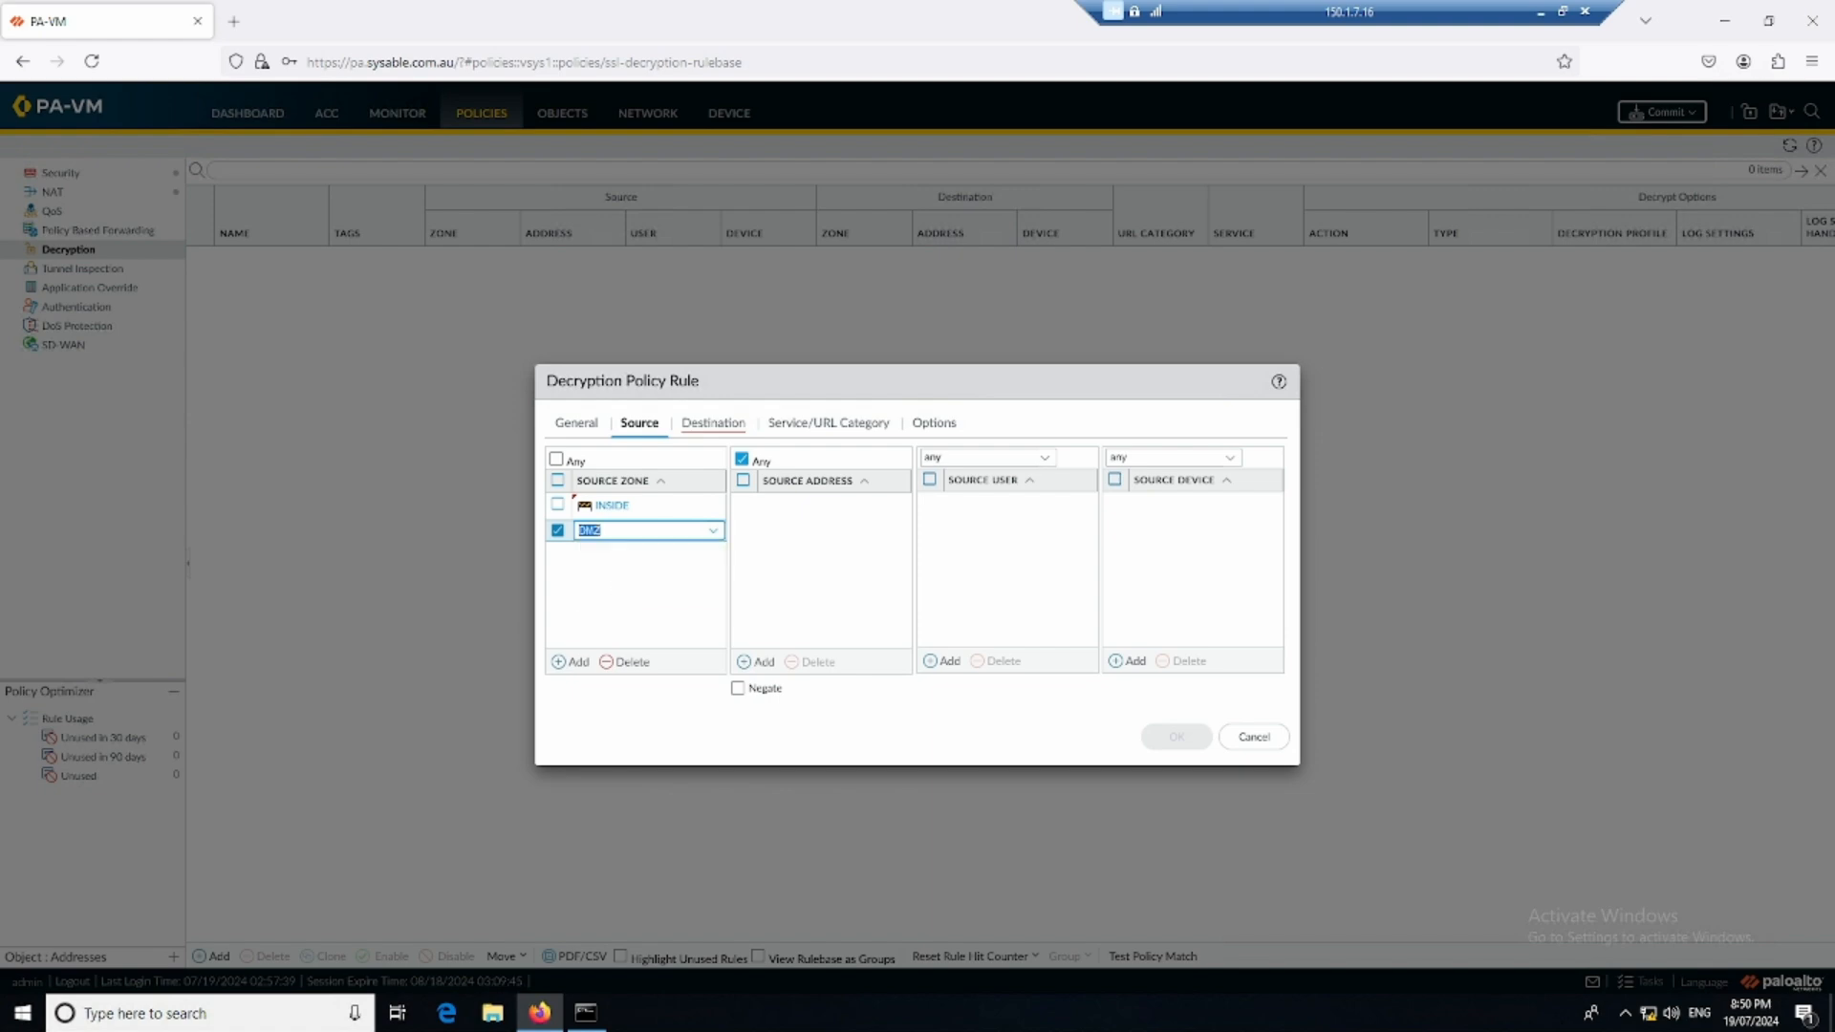
{"action": "key", "text": "alt+Tab"}
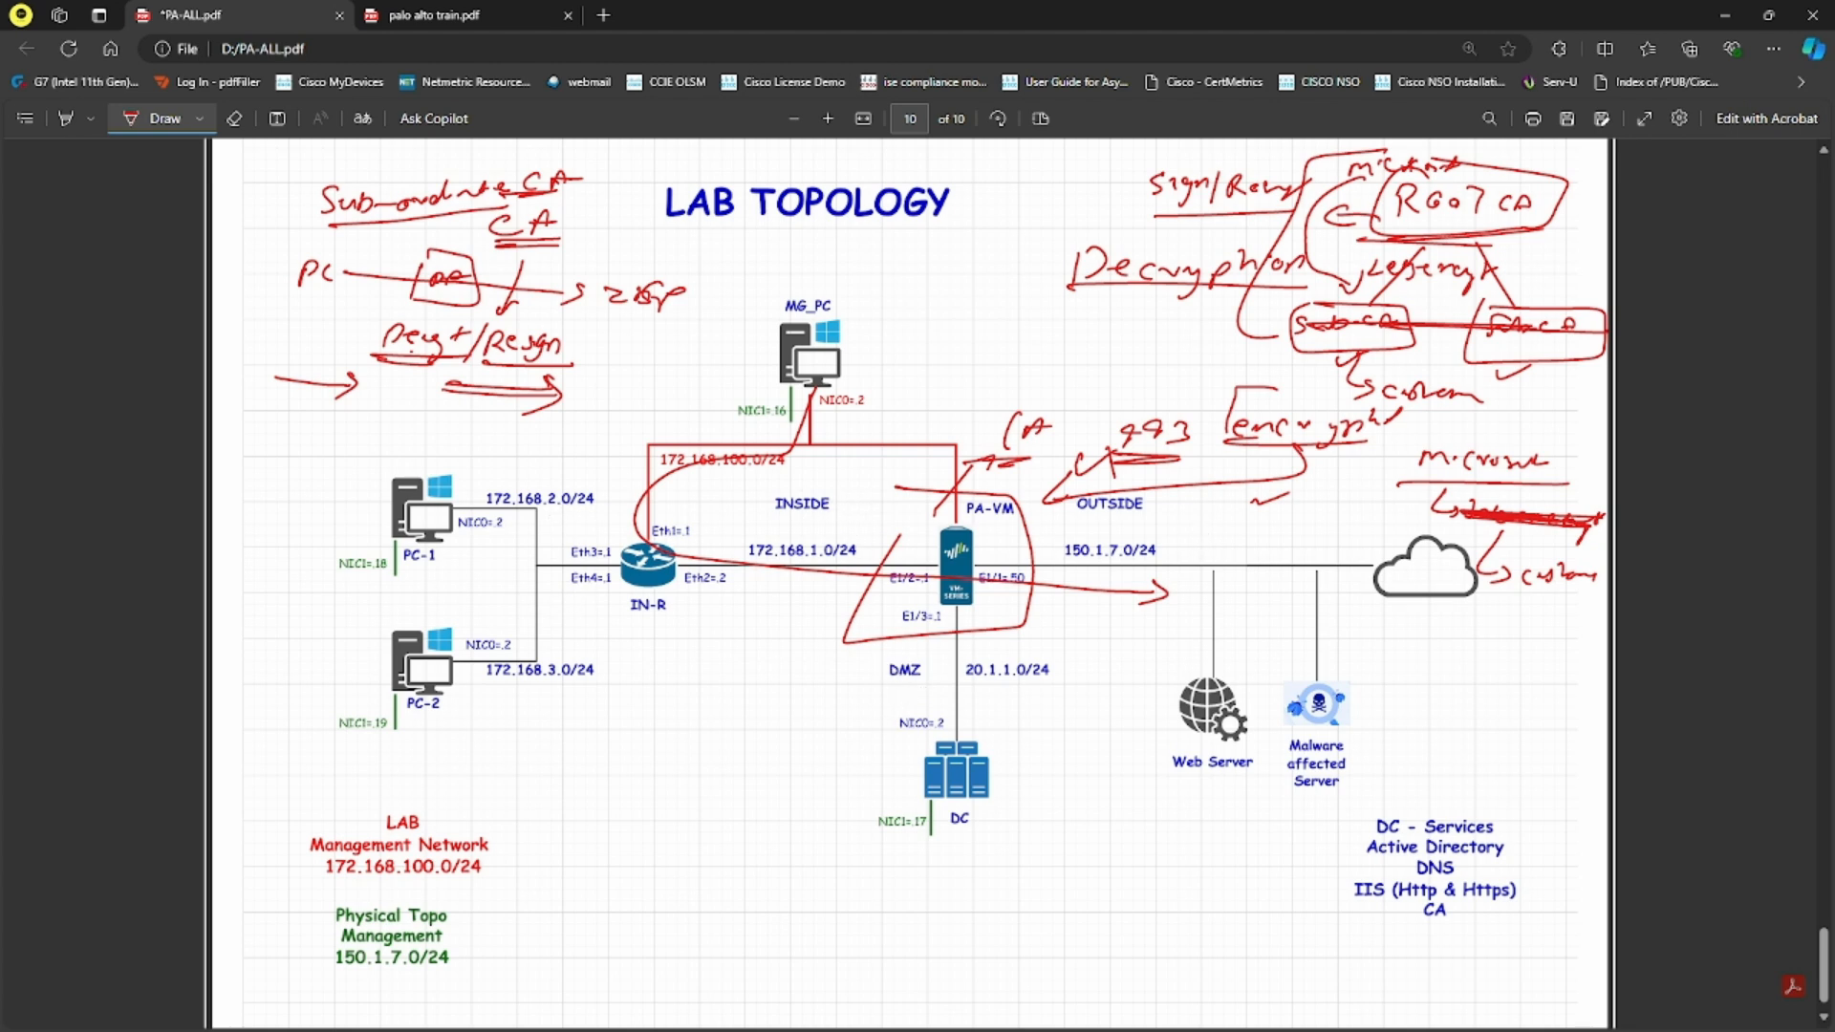
{"action": "key", "text": "alt+Tab"}
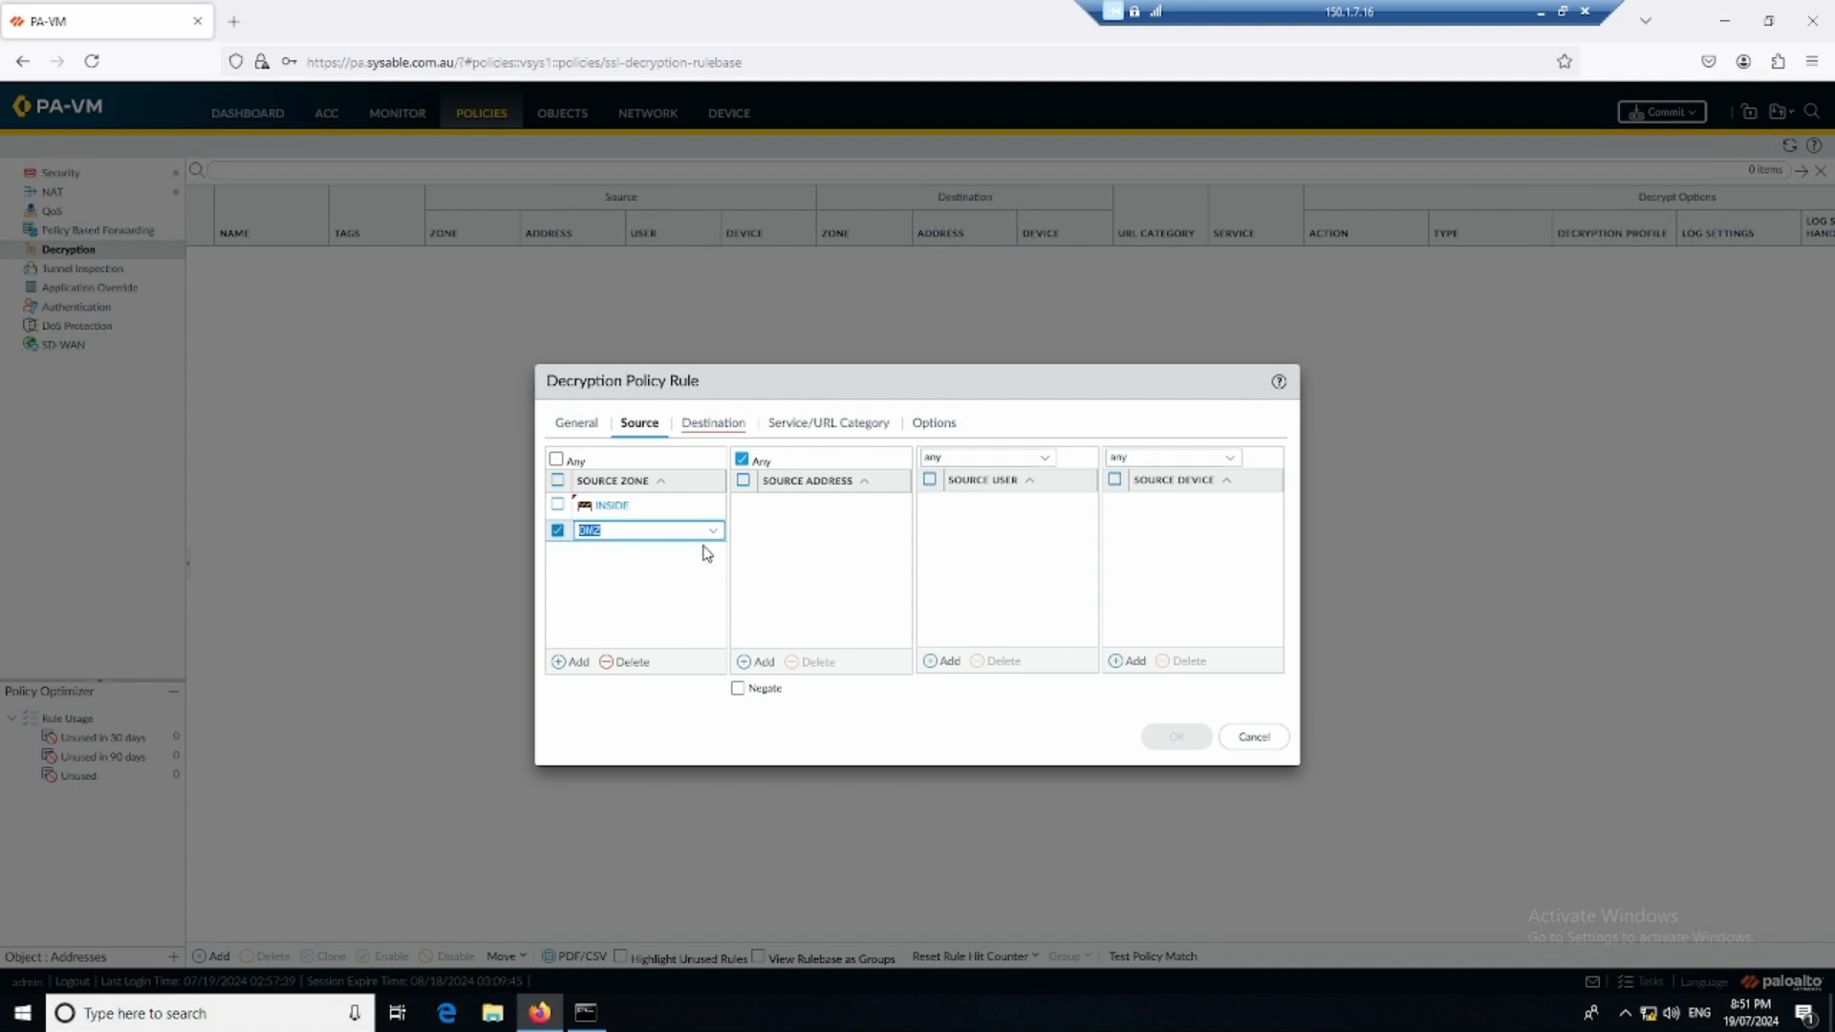
- Remove DMZ from the rule's source zones and add OUTSIDE as the destination zone
{"action": "left_click", "coordinate": [629, 661]}
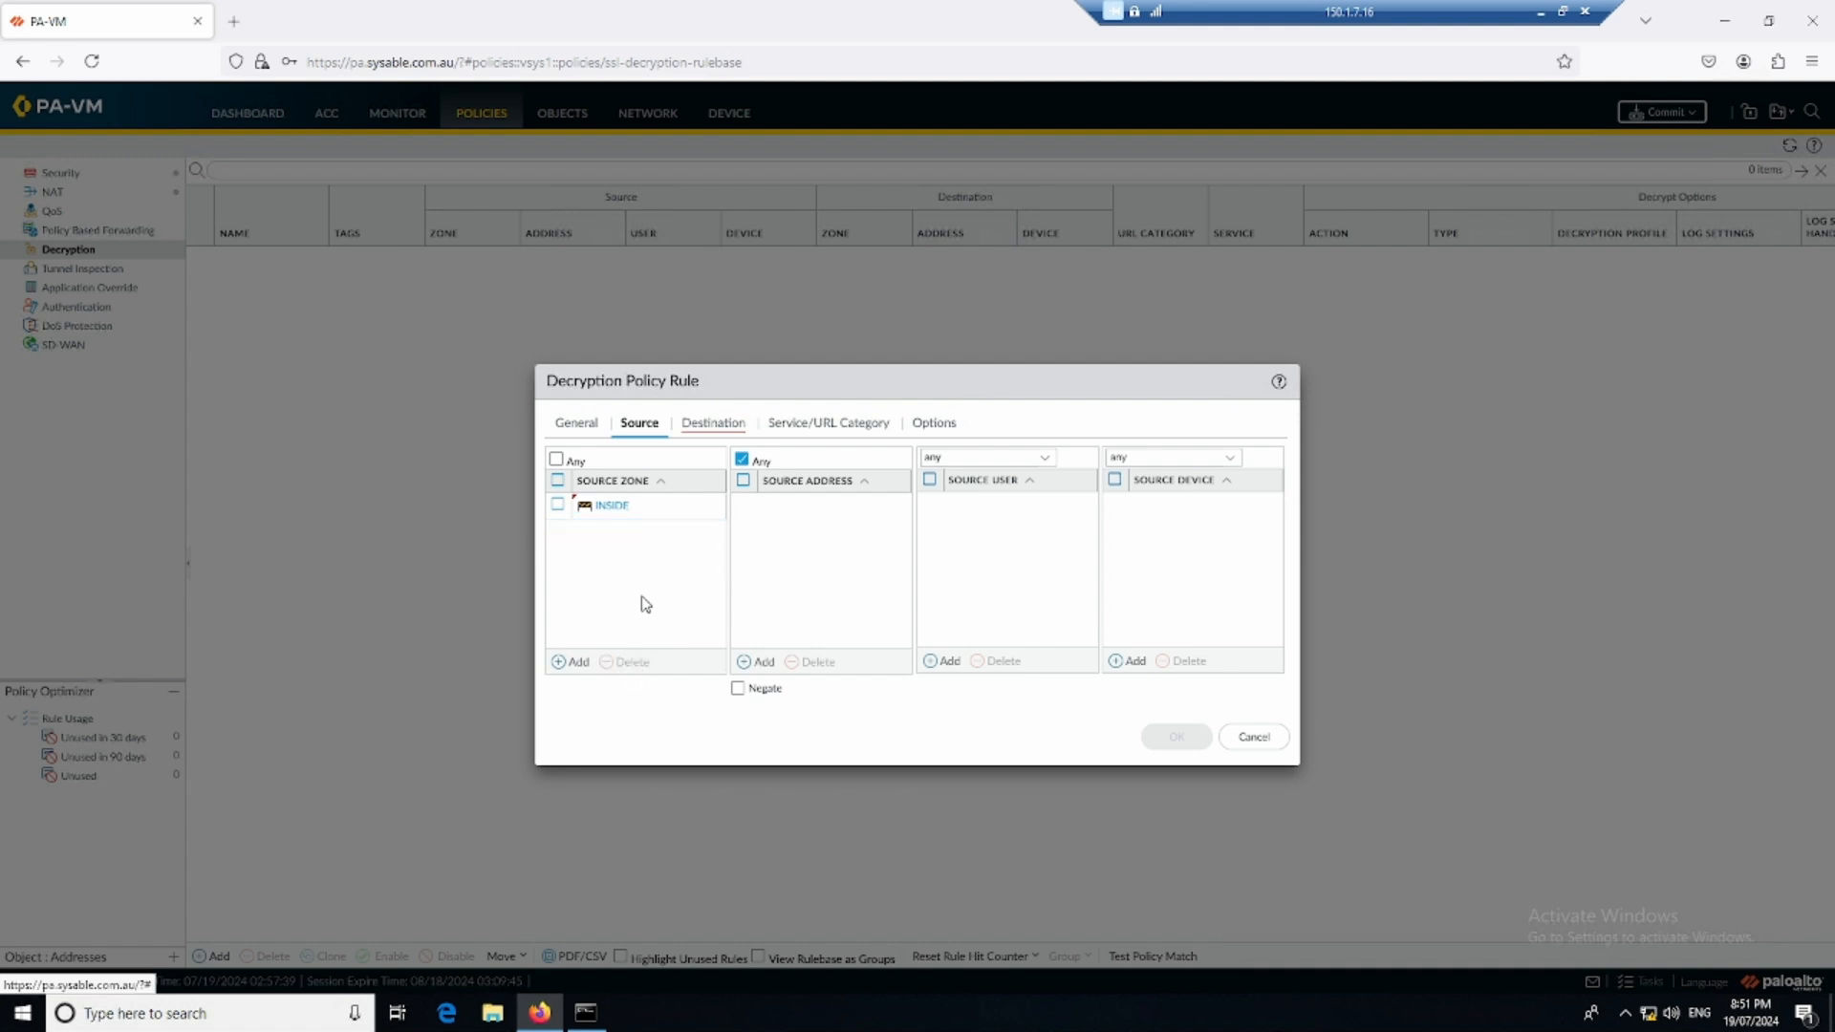
{"action": "left_click", "coordinate": [712, 423]}
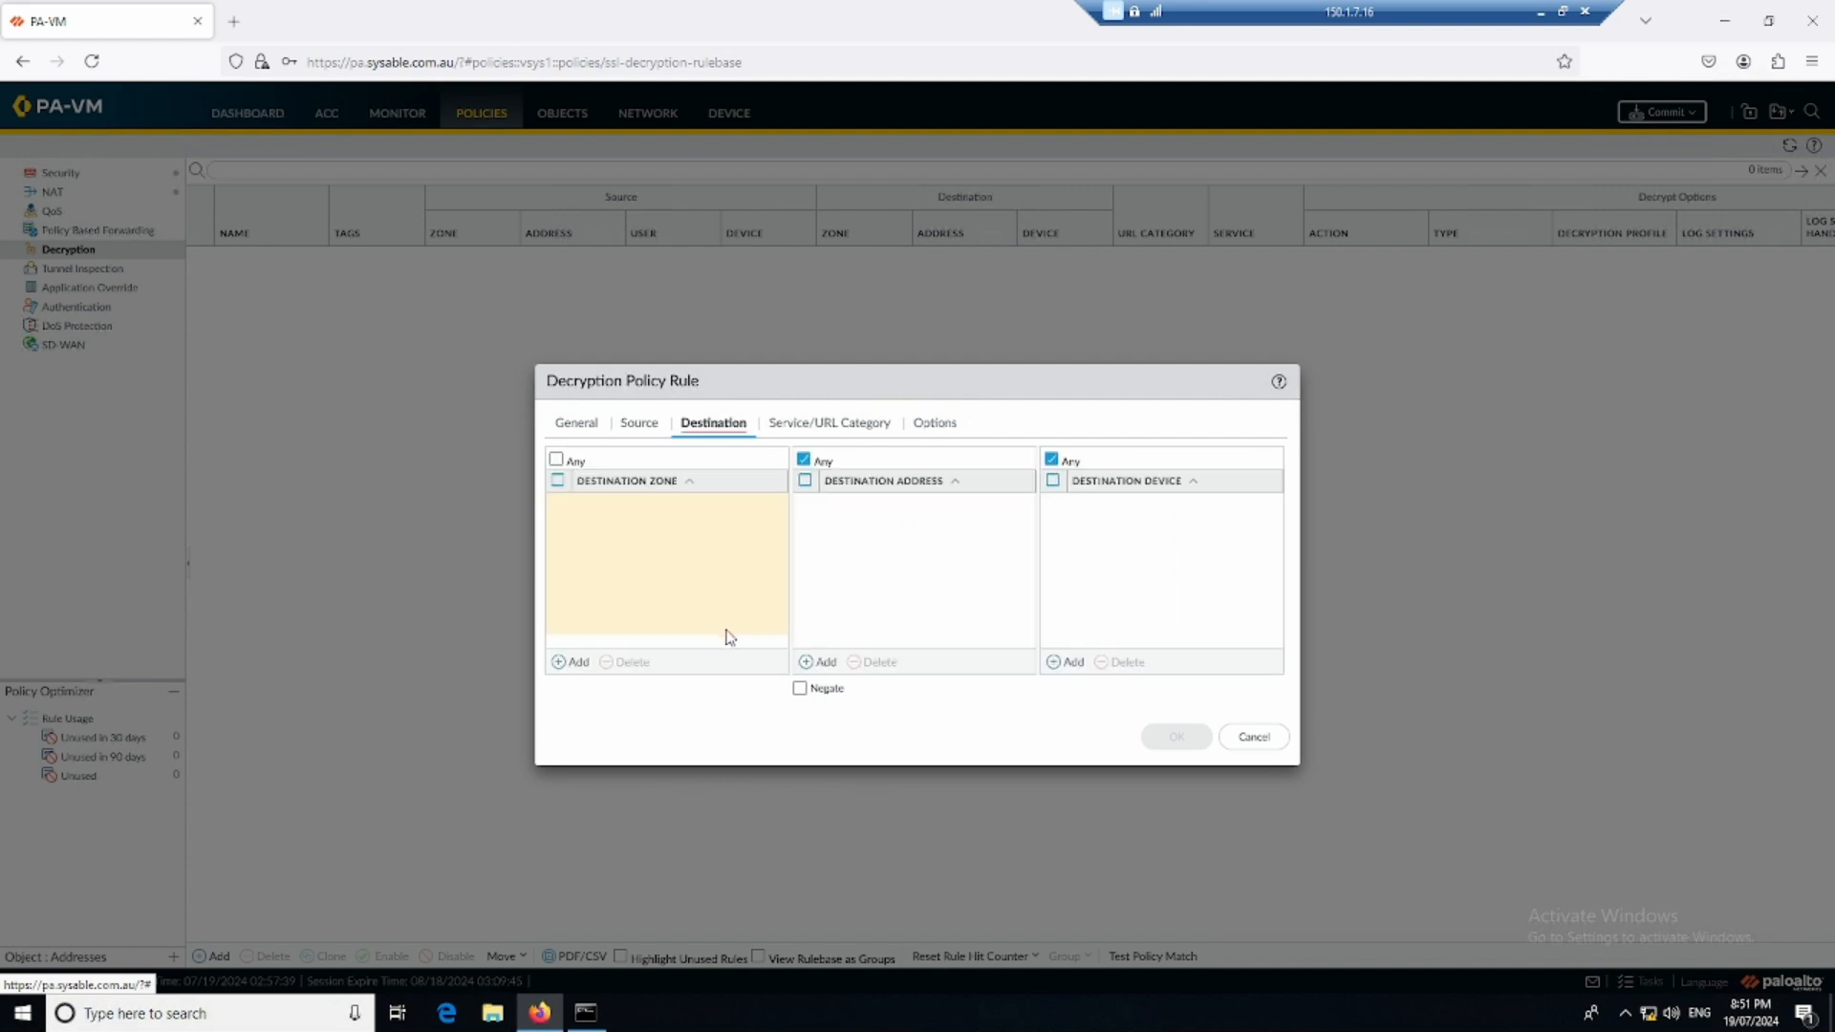
{"action": "left_click", "coordinate": [571, 661]}
{"action": "left_click", "coordinate": [624, 570]}
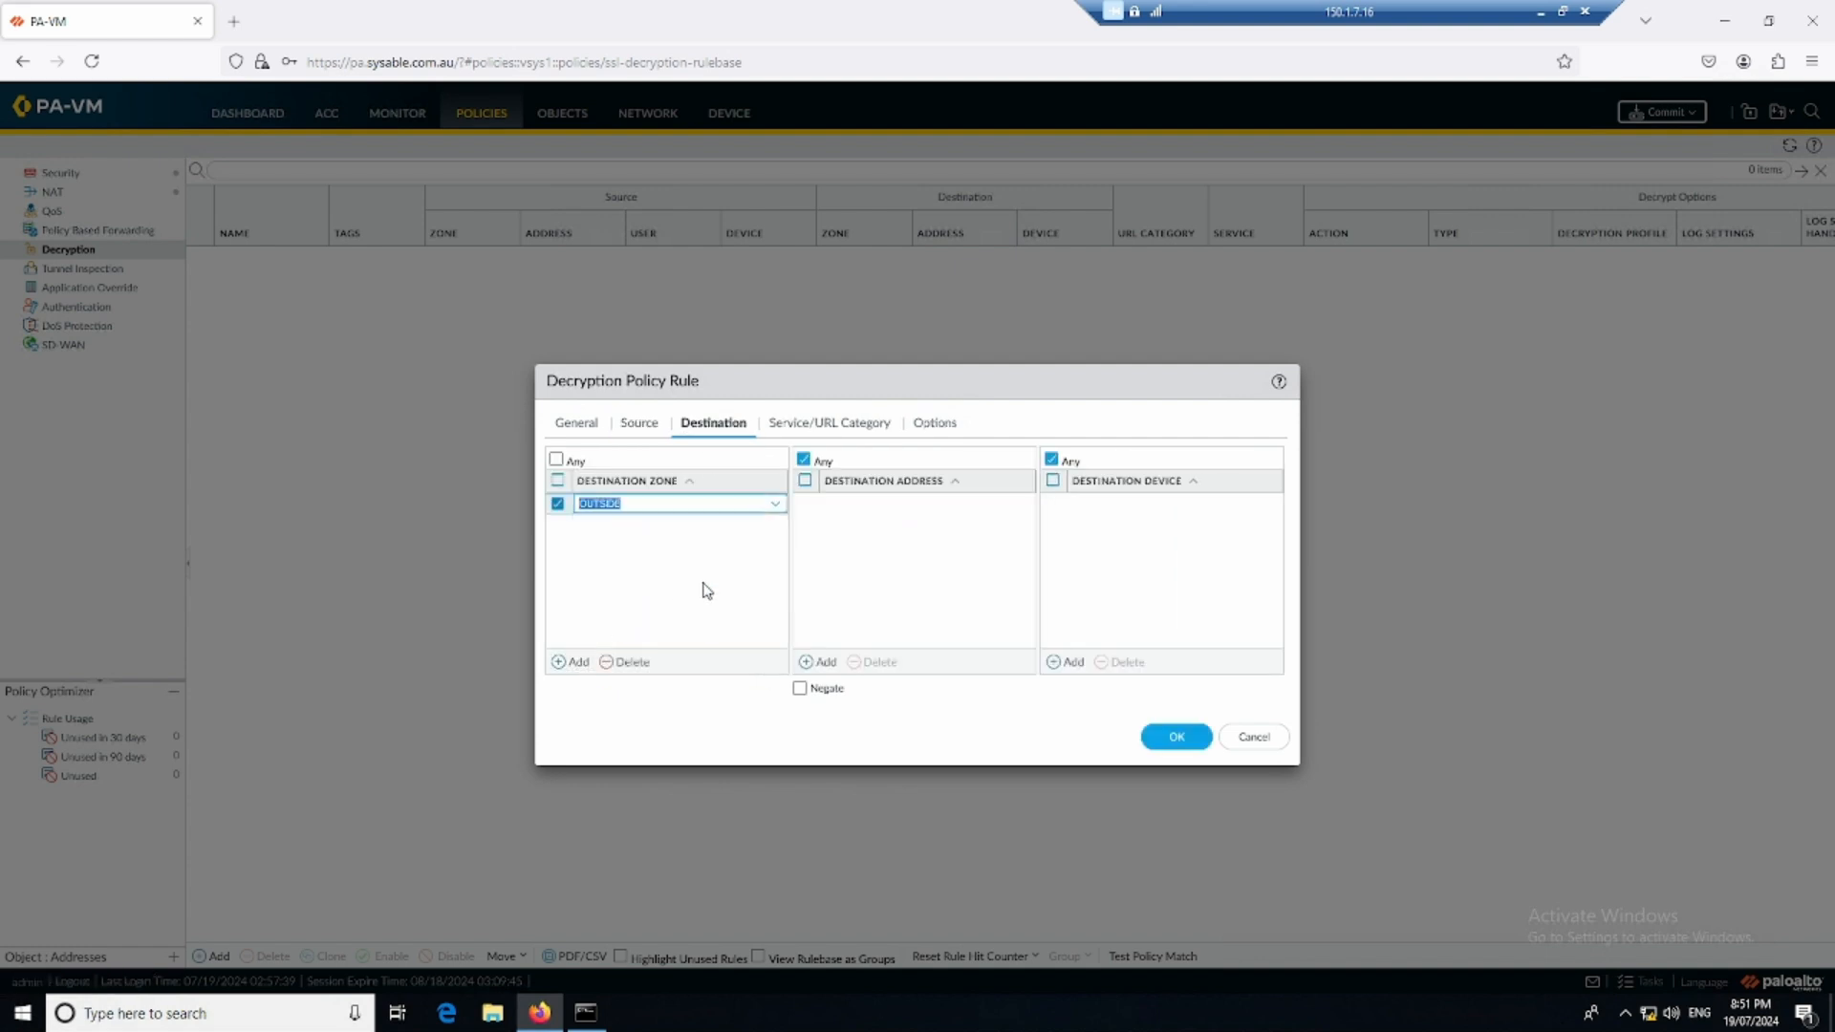
- Set the rule's action to Decrypt with type SSL Forward Proxy and enable logging of successful SSL handshakes
{"action": "left_click", "coordinate": [830, 423]}
{"action": "left_click", "coordinate": [932, 426]}
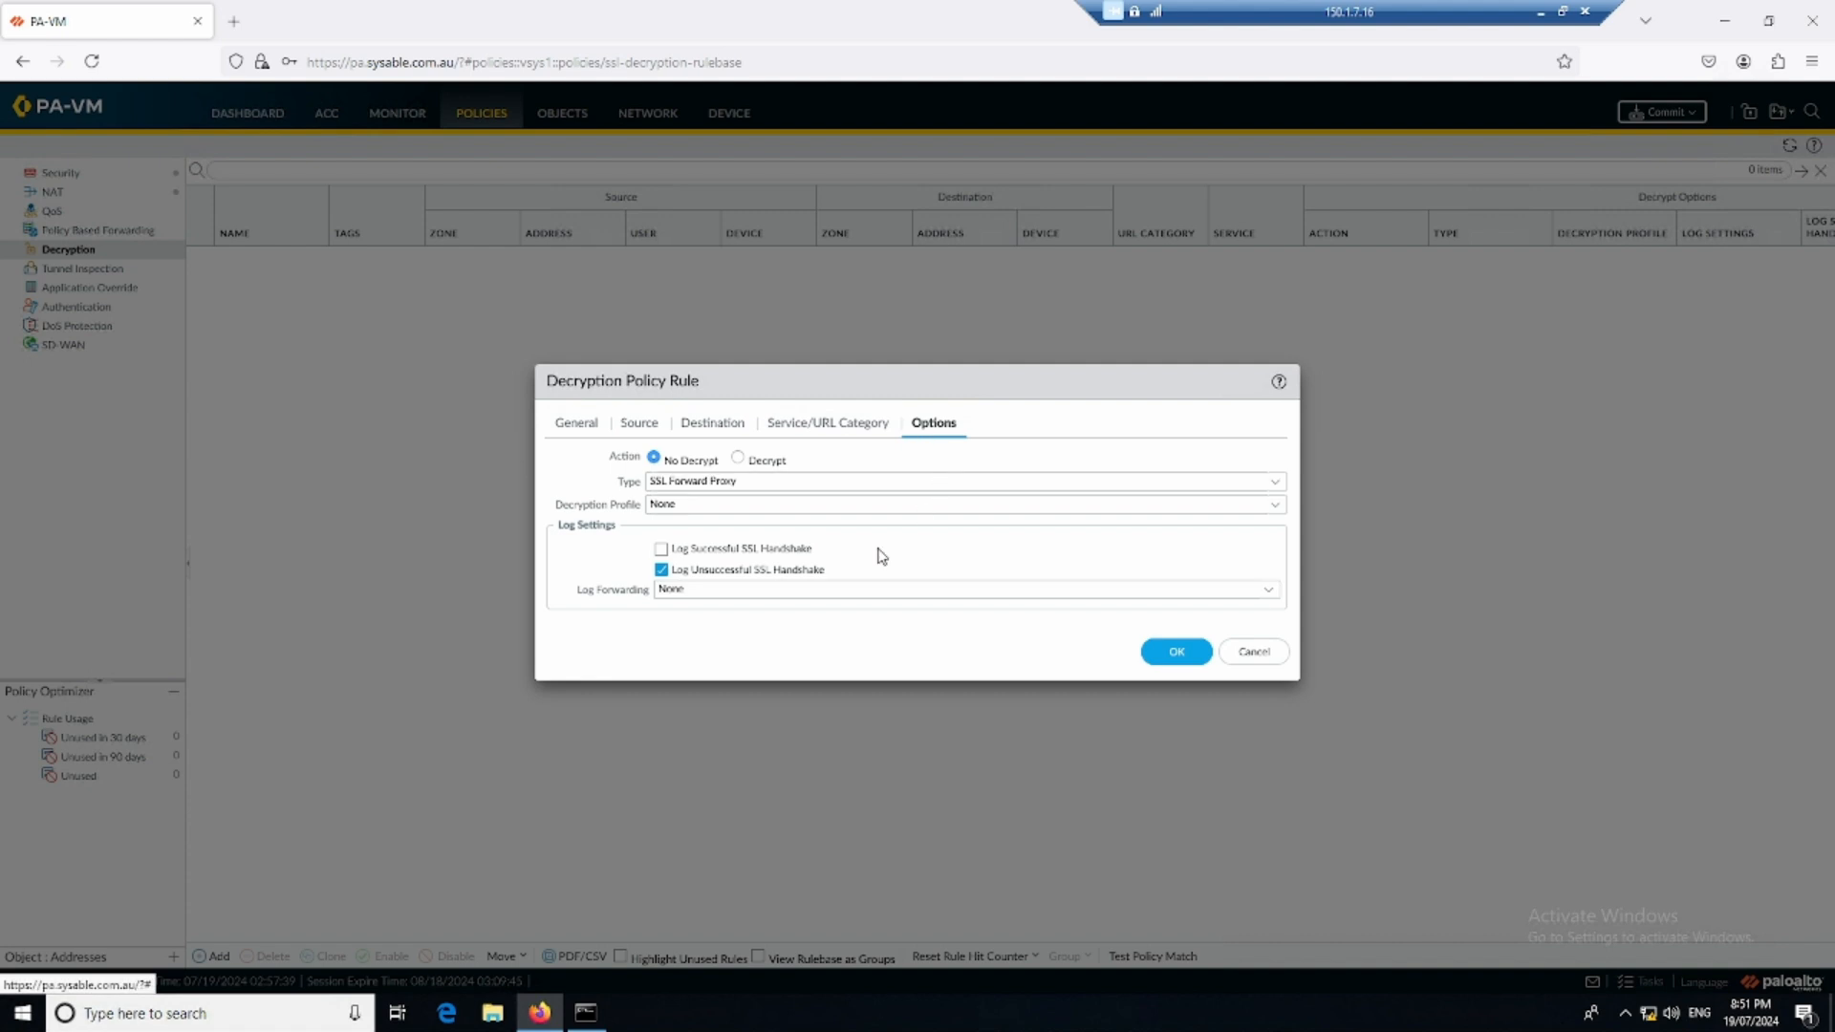
{"action": "left_click", "coordinate": [738, 461]}
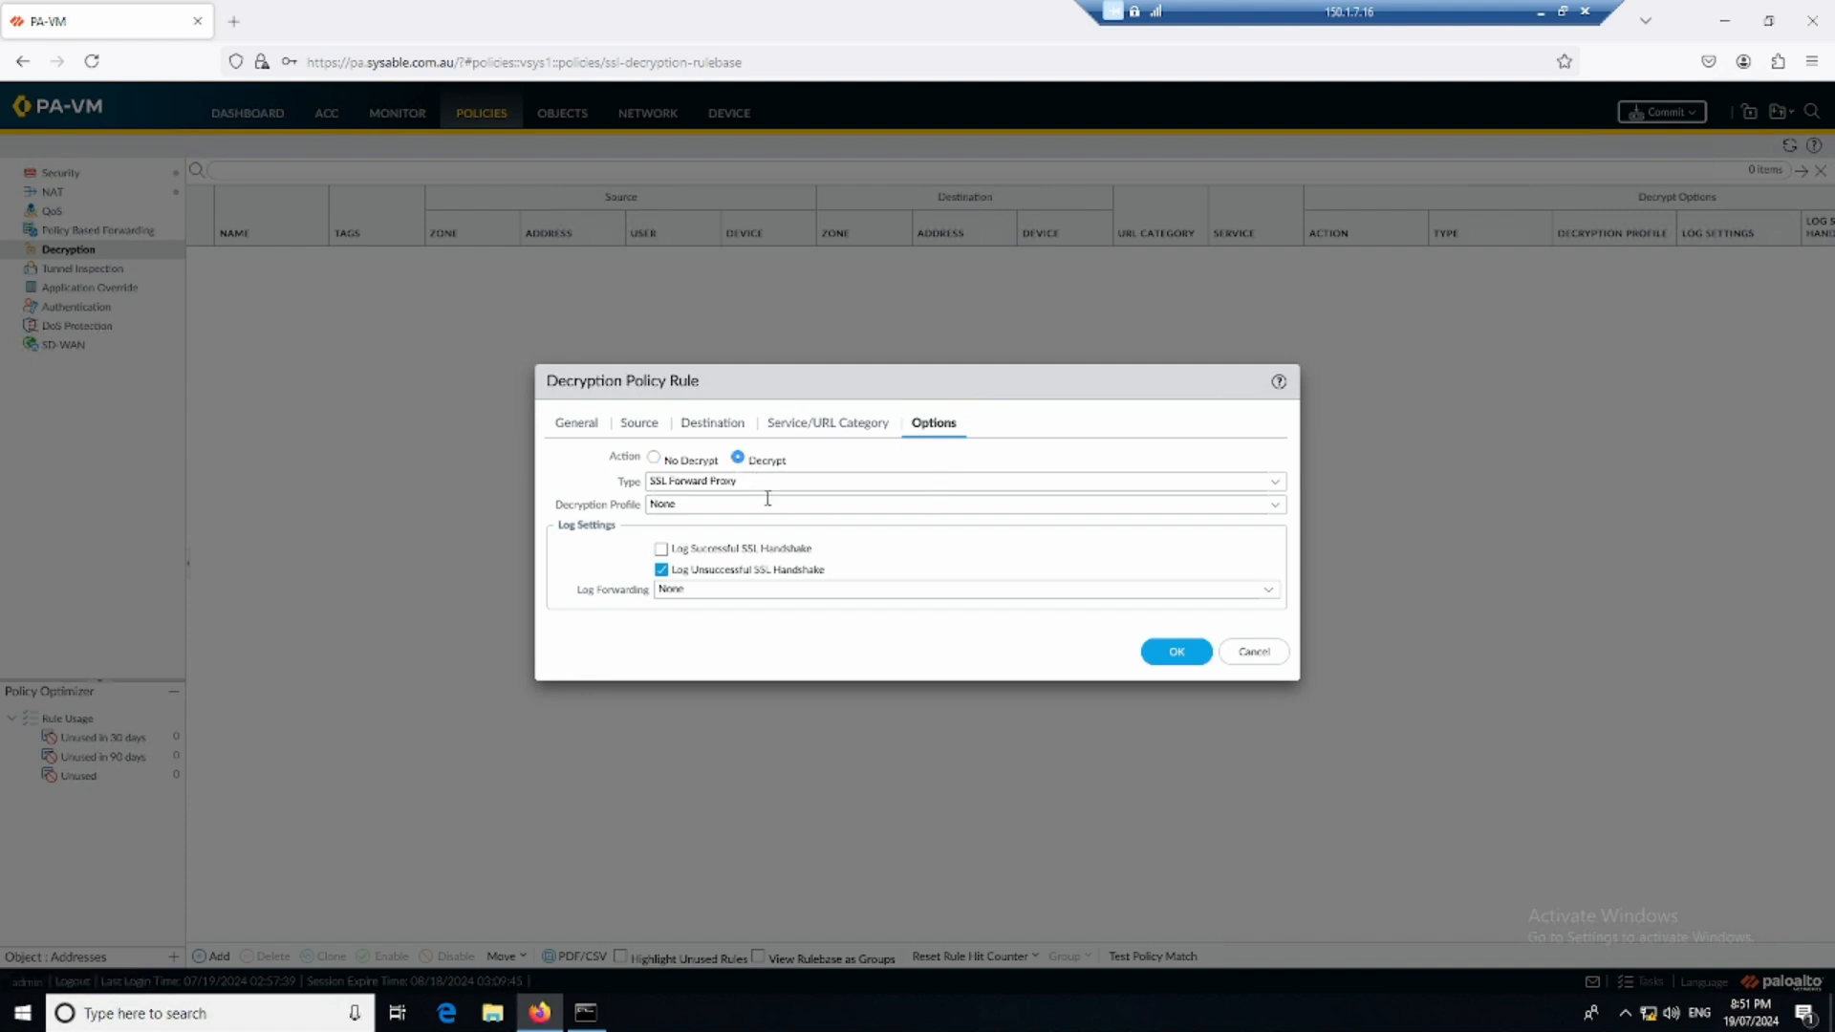
{"action": "left_click", "coordinate": [1278, 485]}
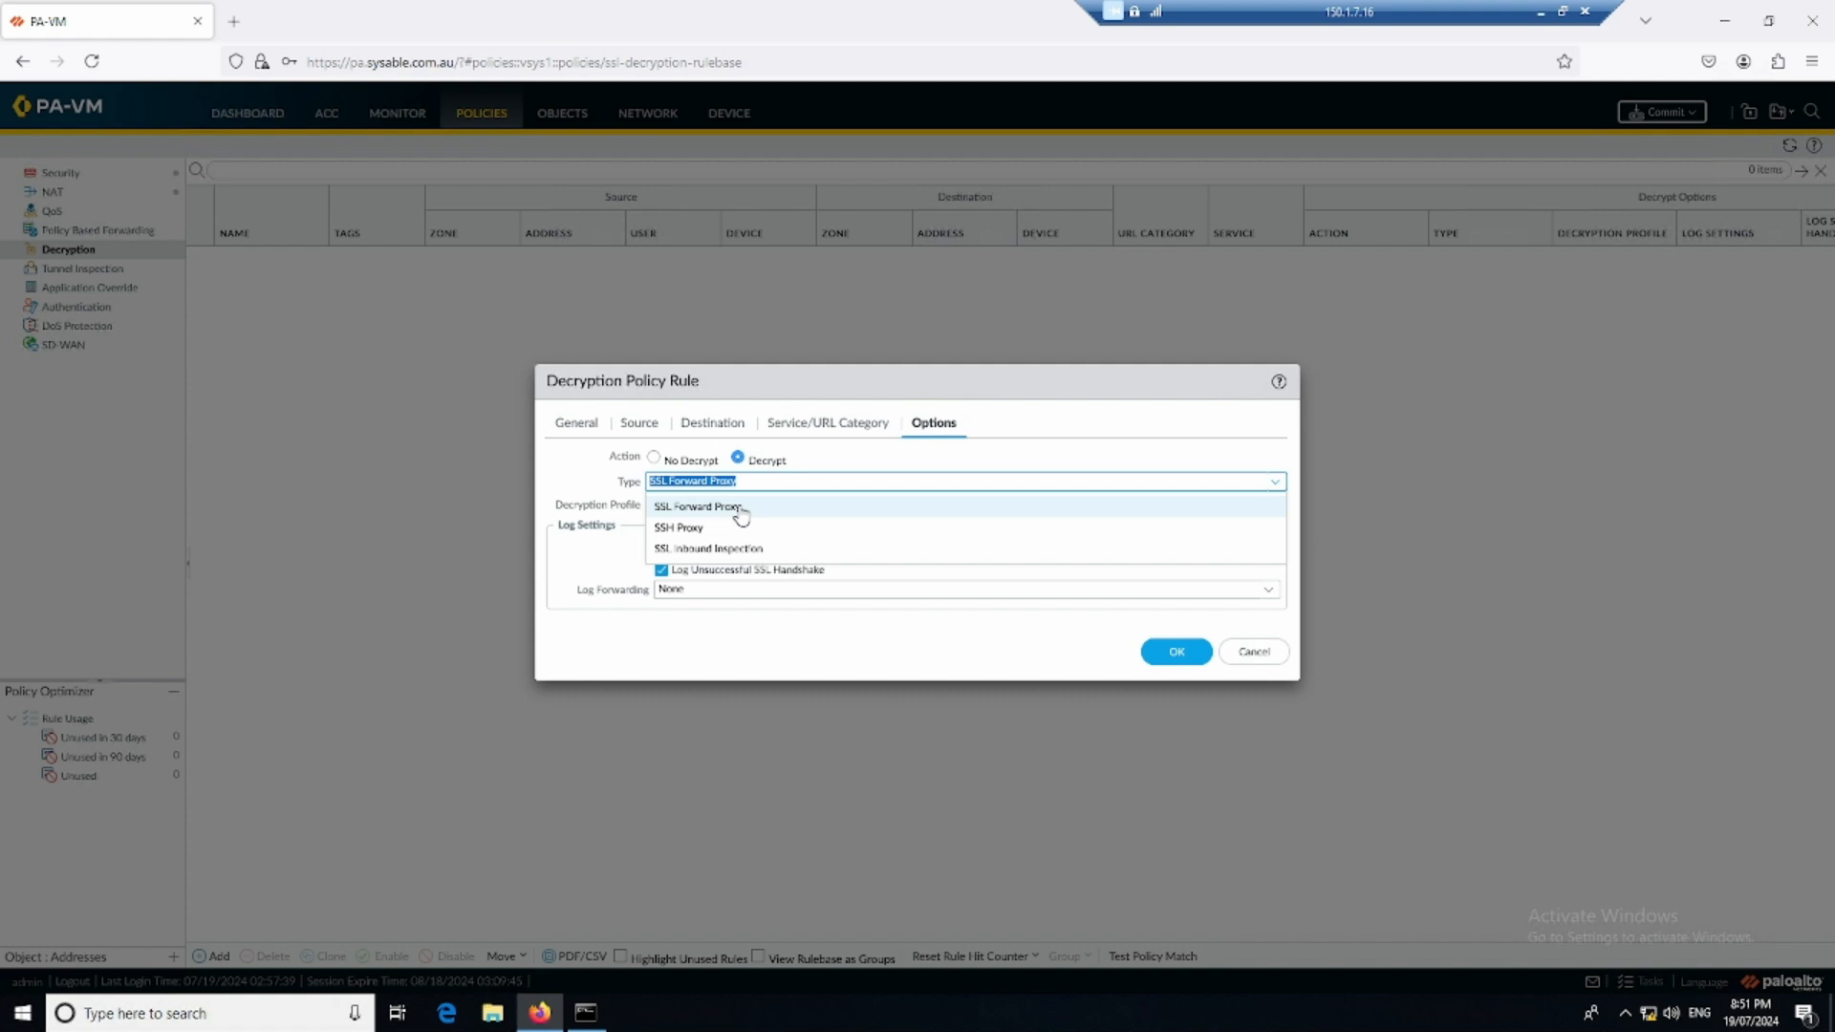
{"action": "left_click", "coordinate": [608, 530]}
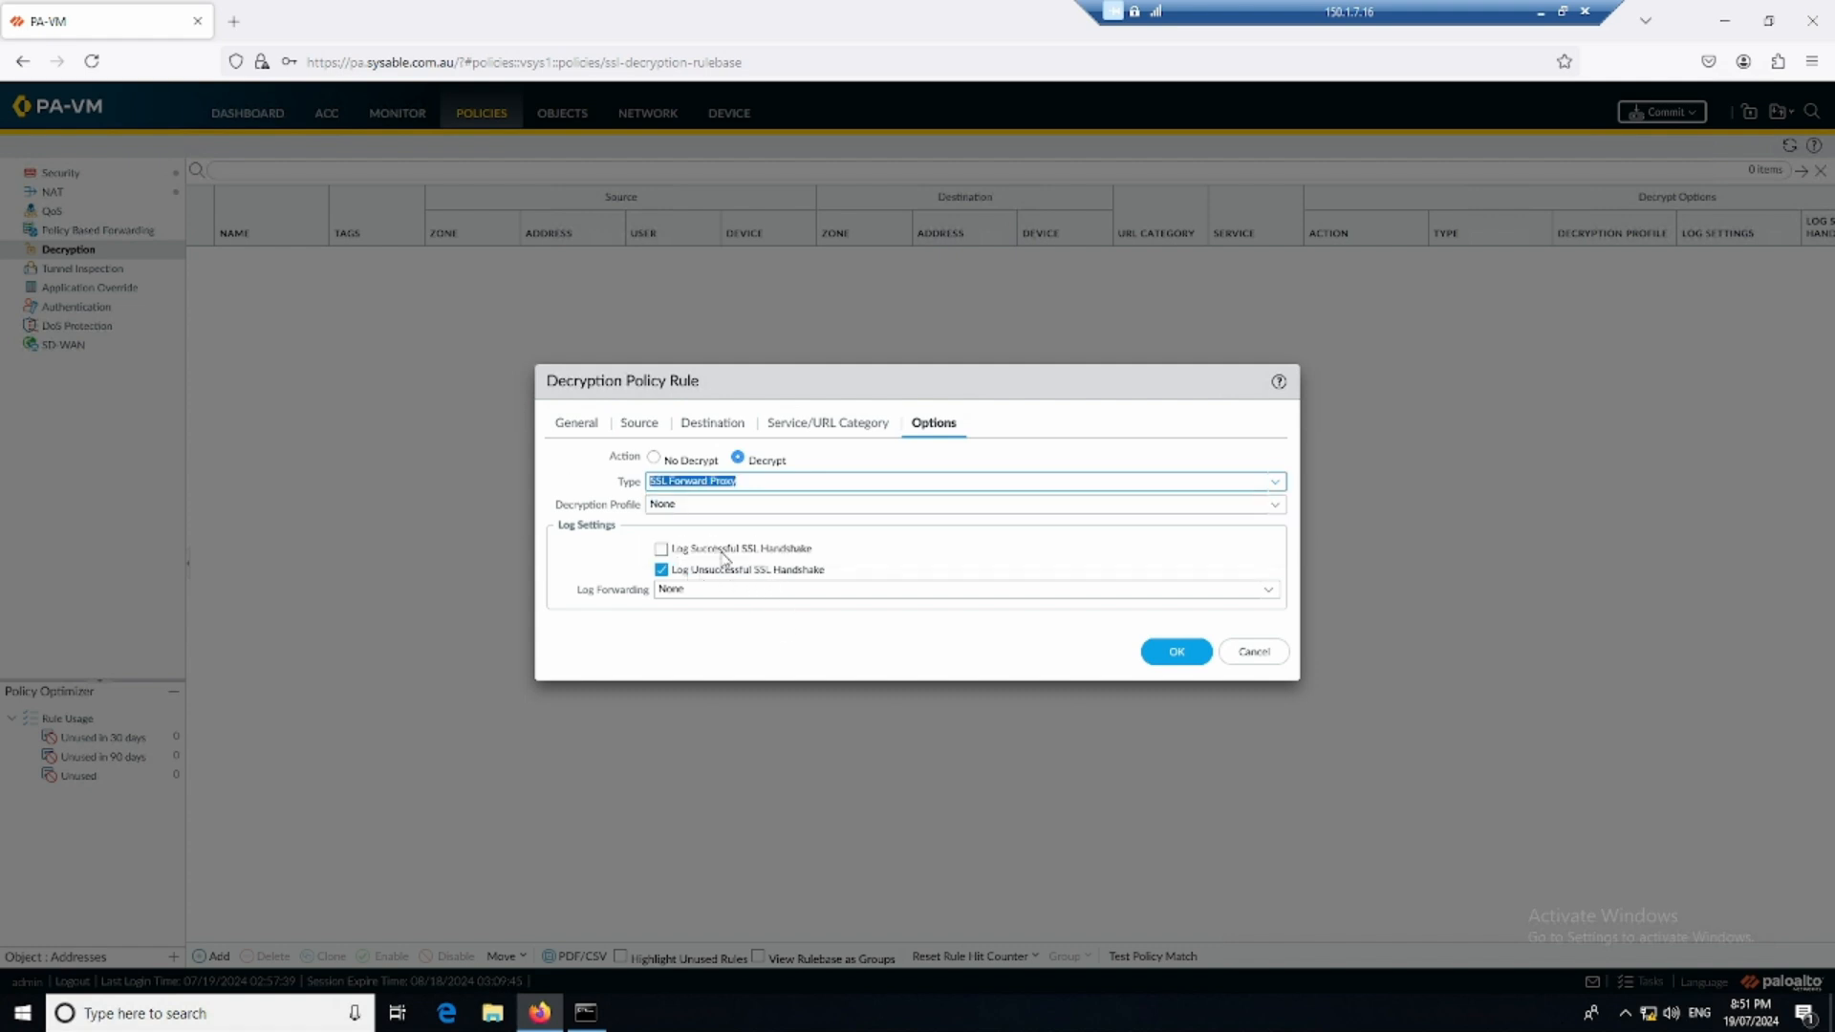
{"action": "left_click", "coordinate": [660, 549]}
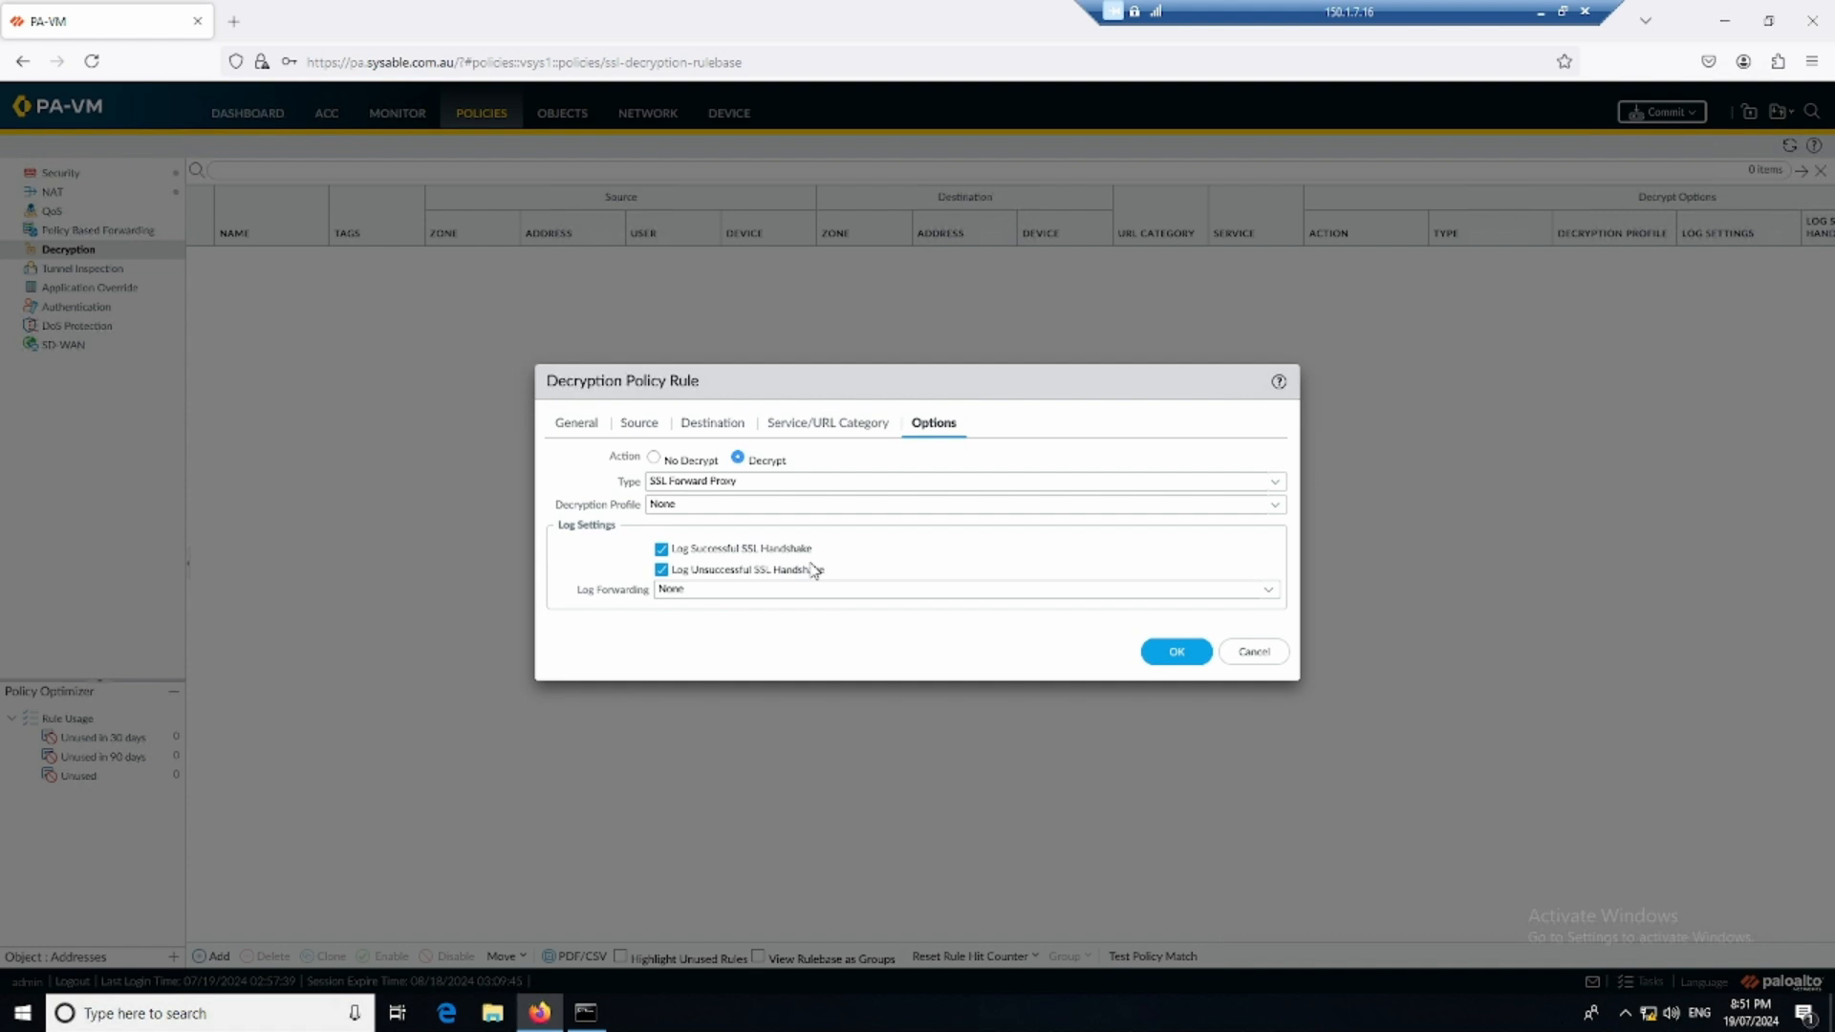
- Save the DECRYPT rule and commit all changes to the firewall
{"action": "left_click", "coordinate": [1172, 651]}
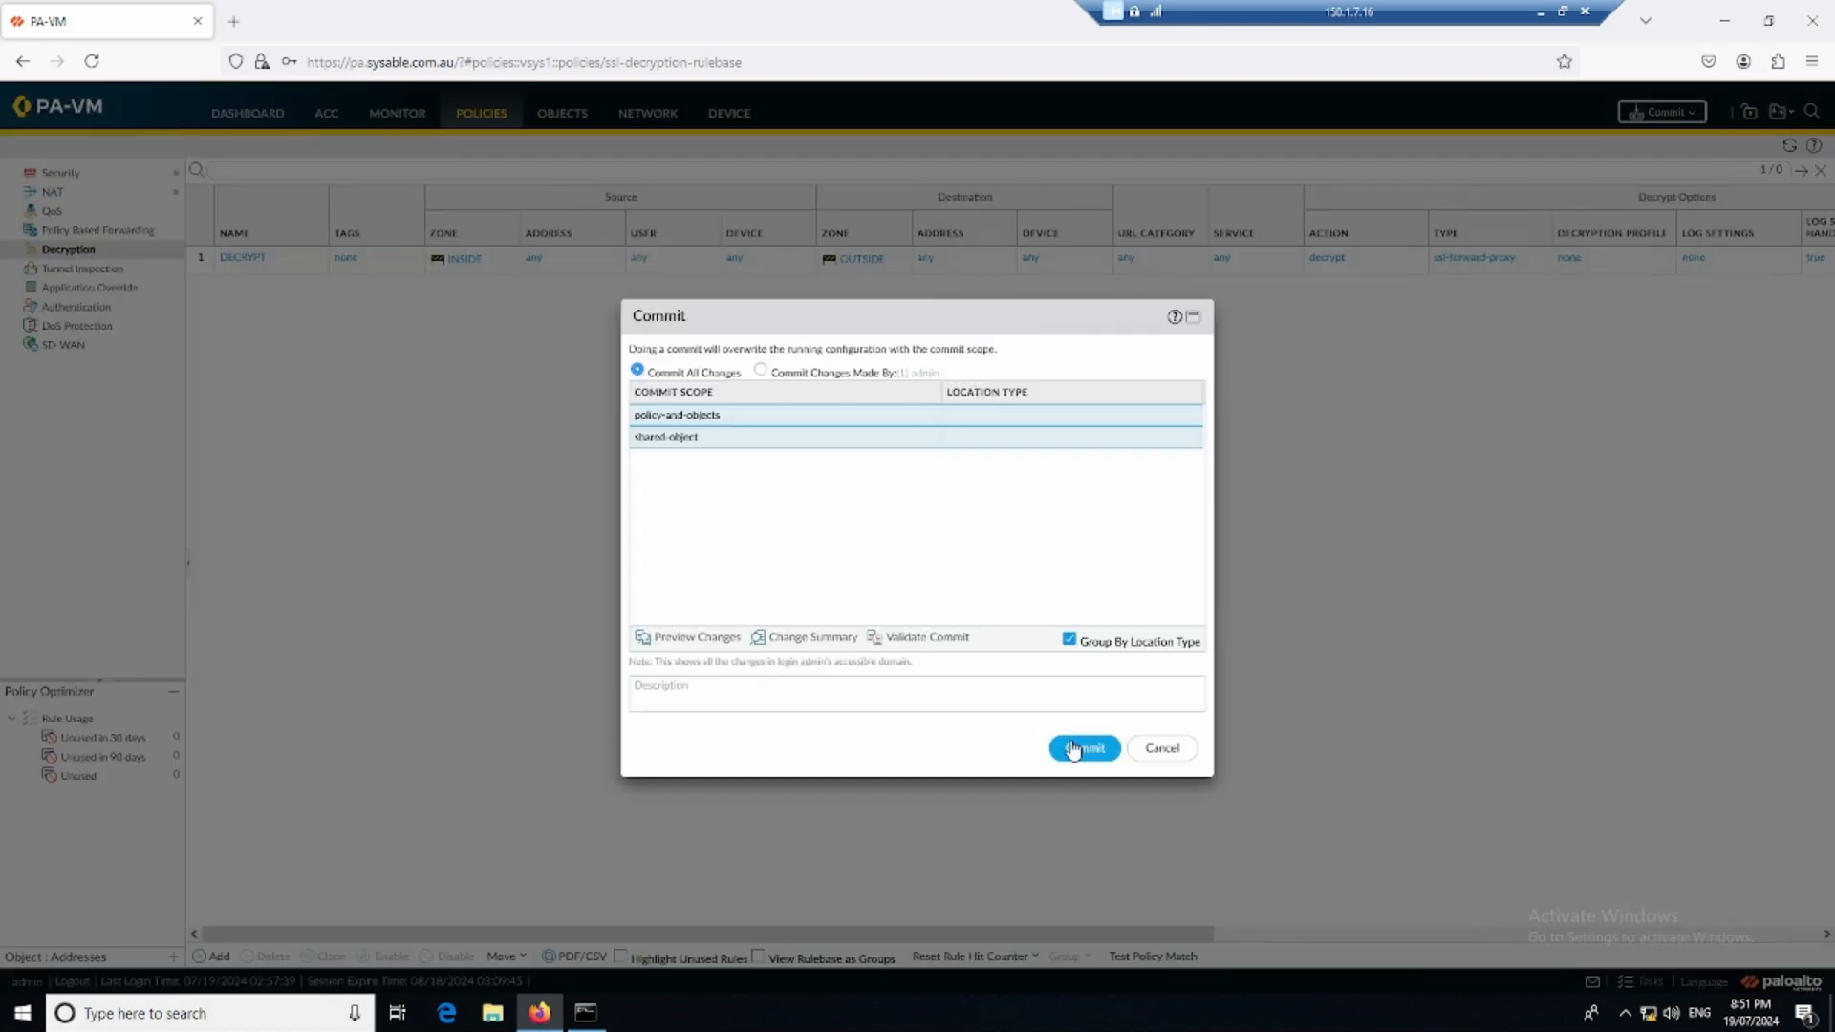
{"action": "left_click", "coordinate": [1075, 748]}
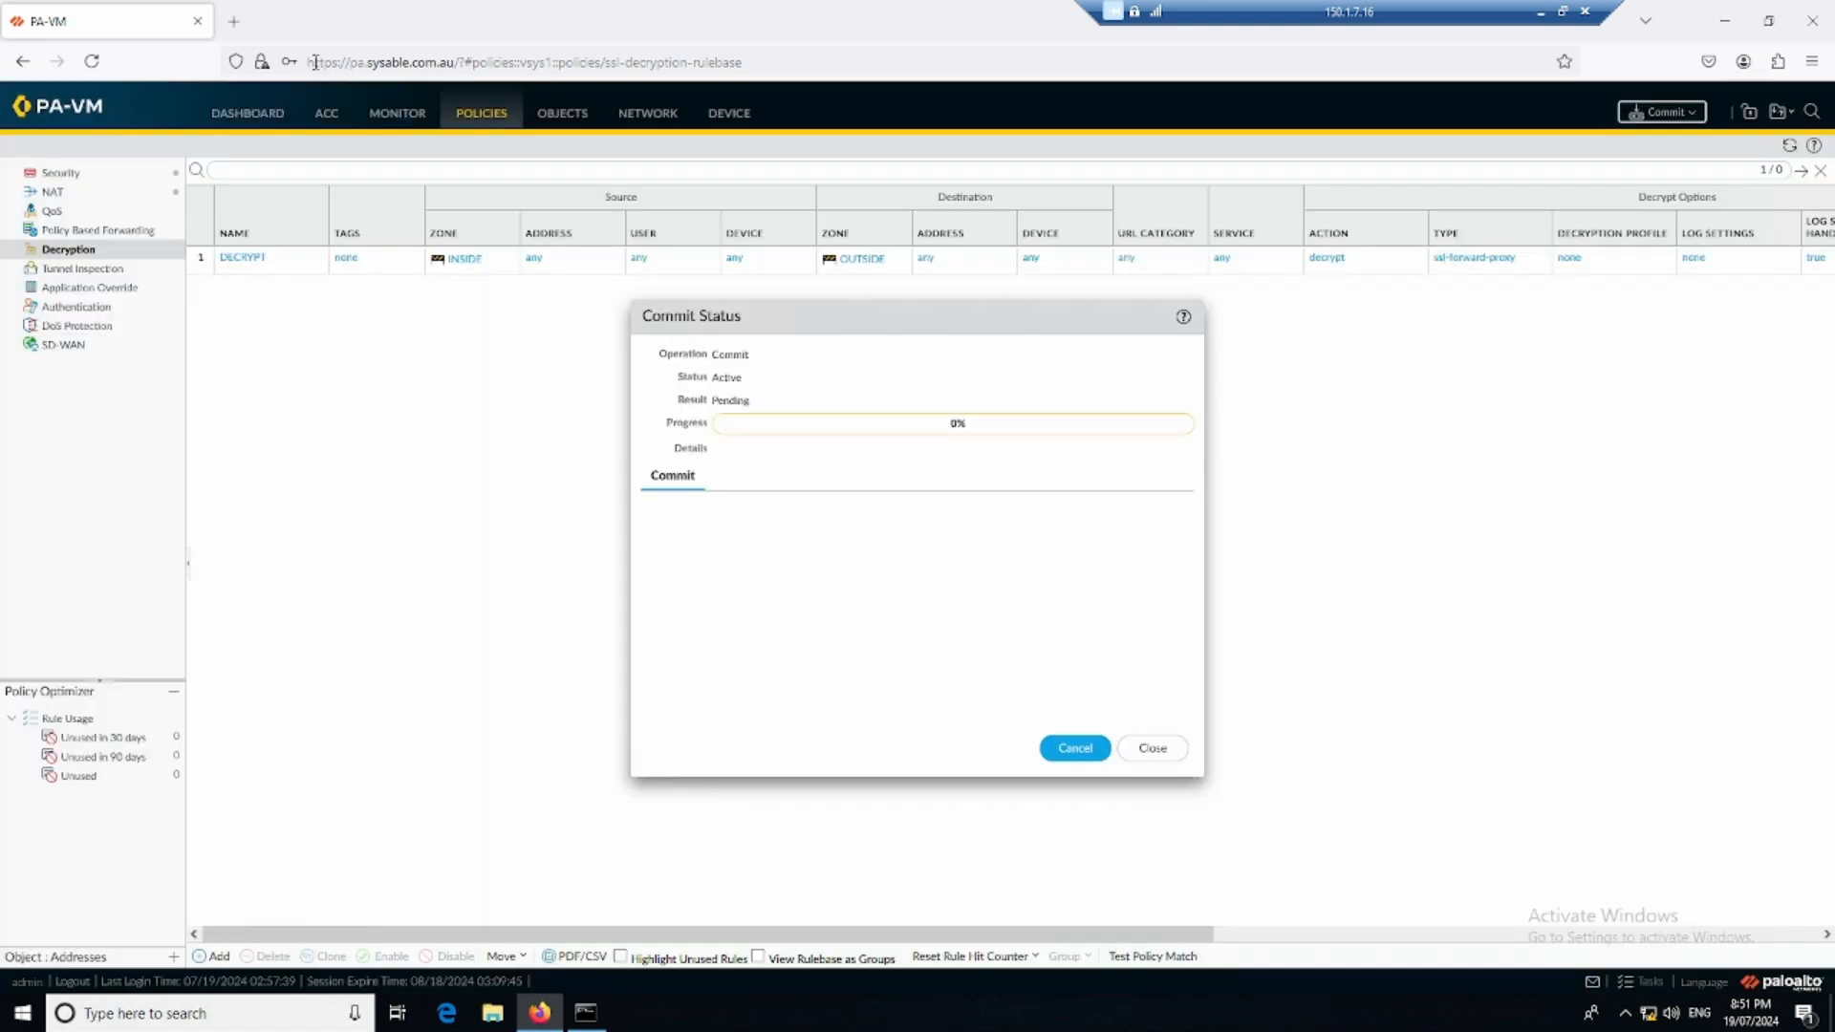
- Open the Facebook site in a new browser tab
{"action": "left_click", "coordinate": [233, 21]}
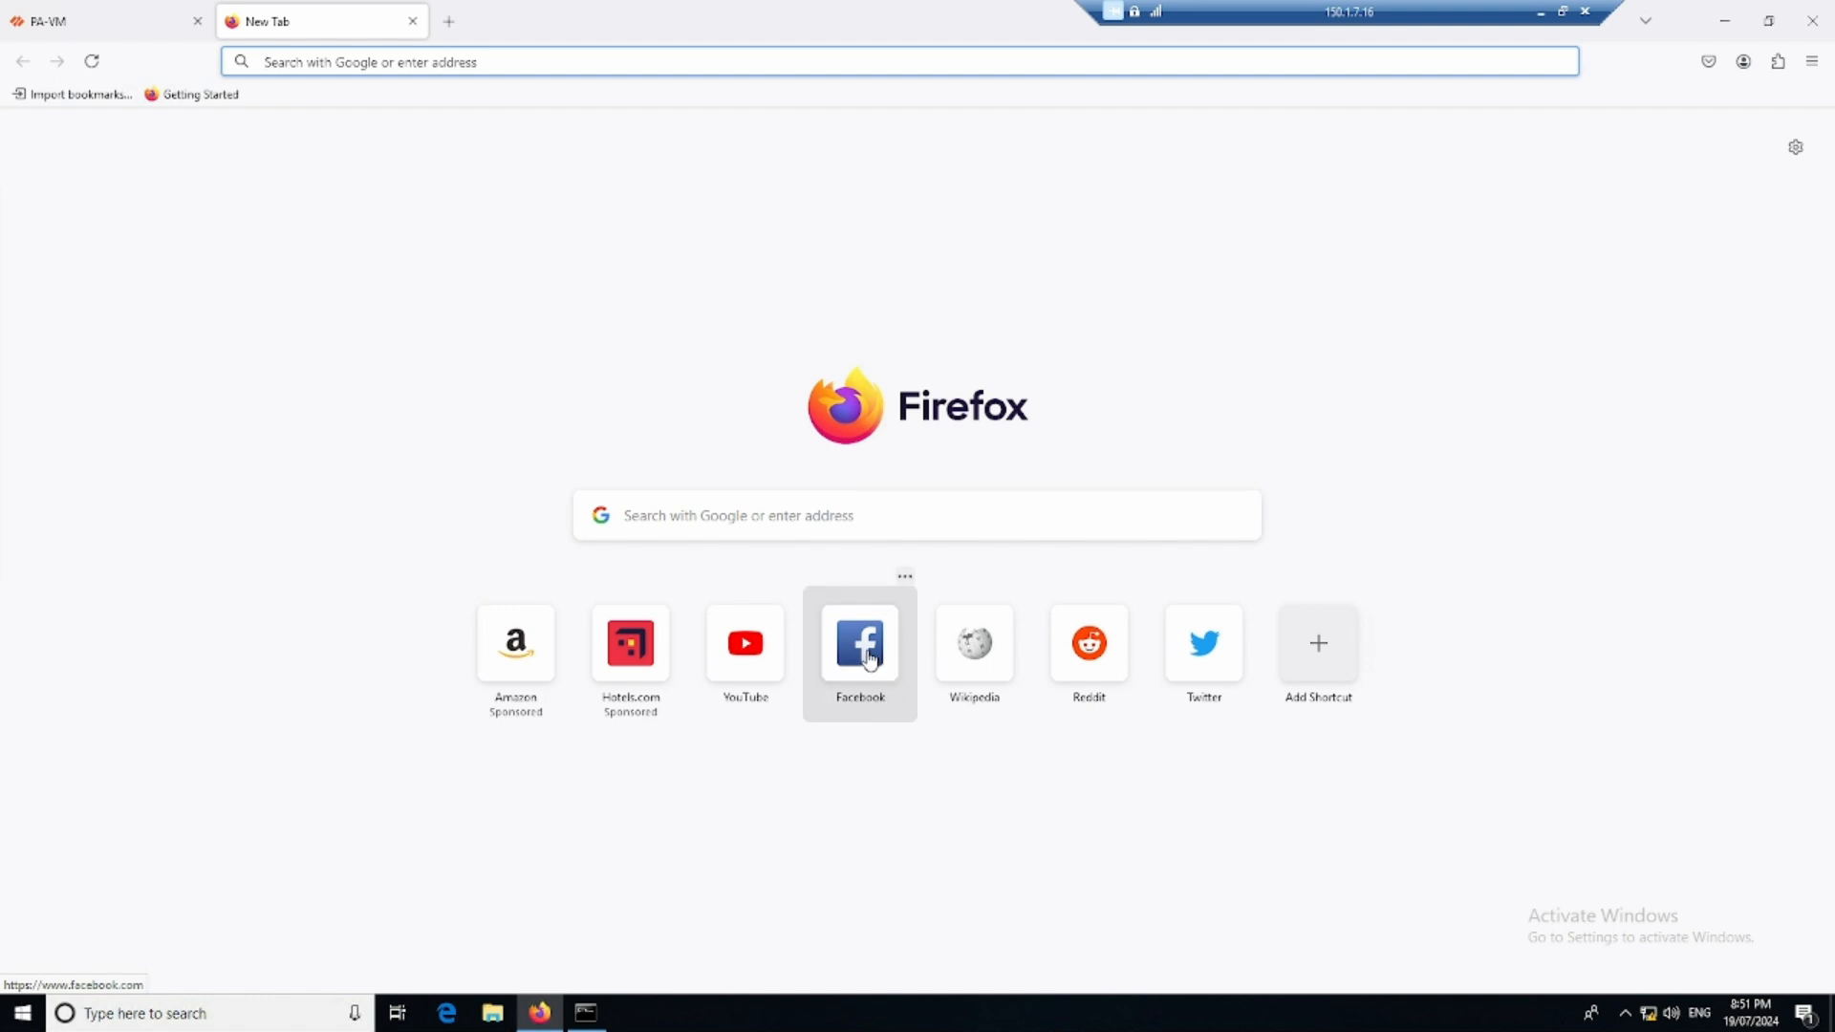
{"action": "left_click", "coordinate": [869, 661]}
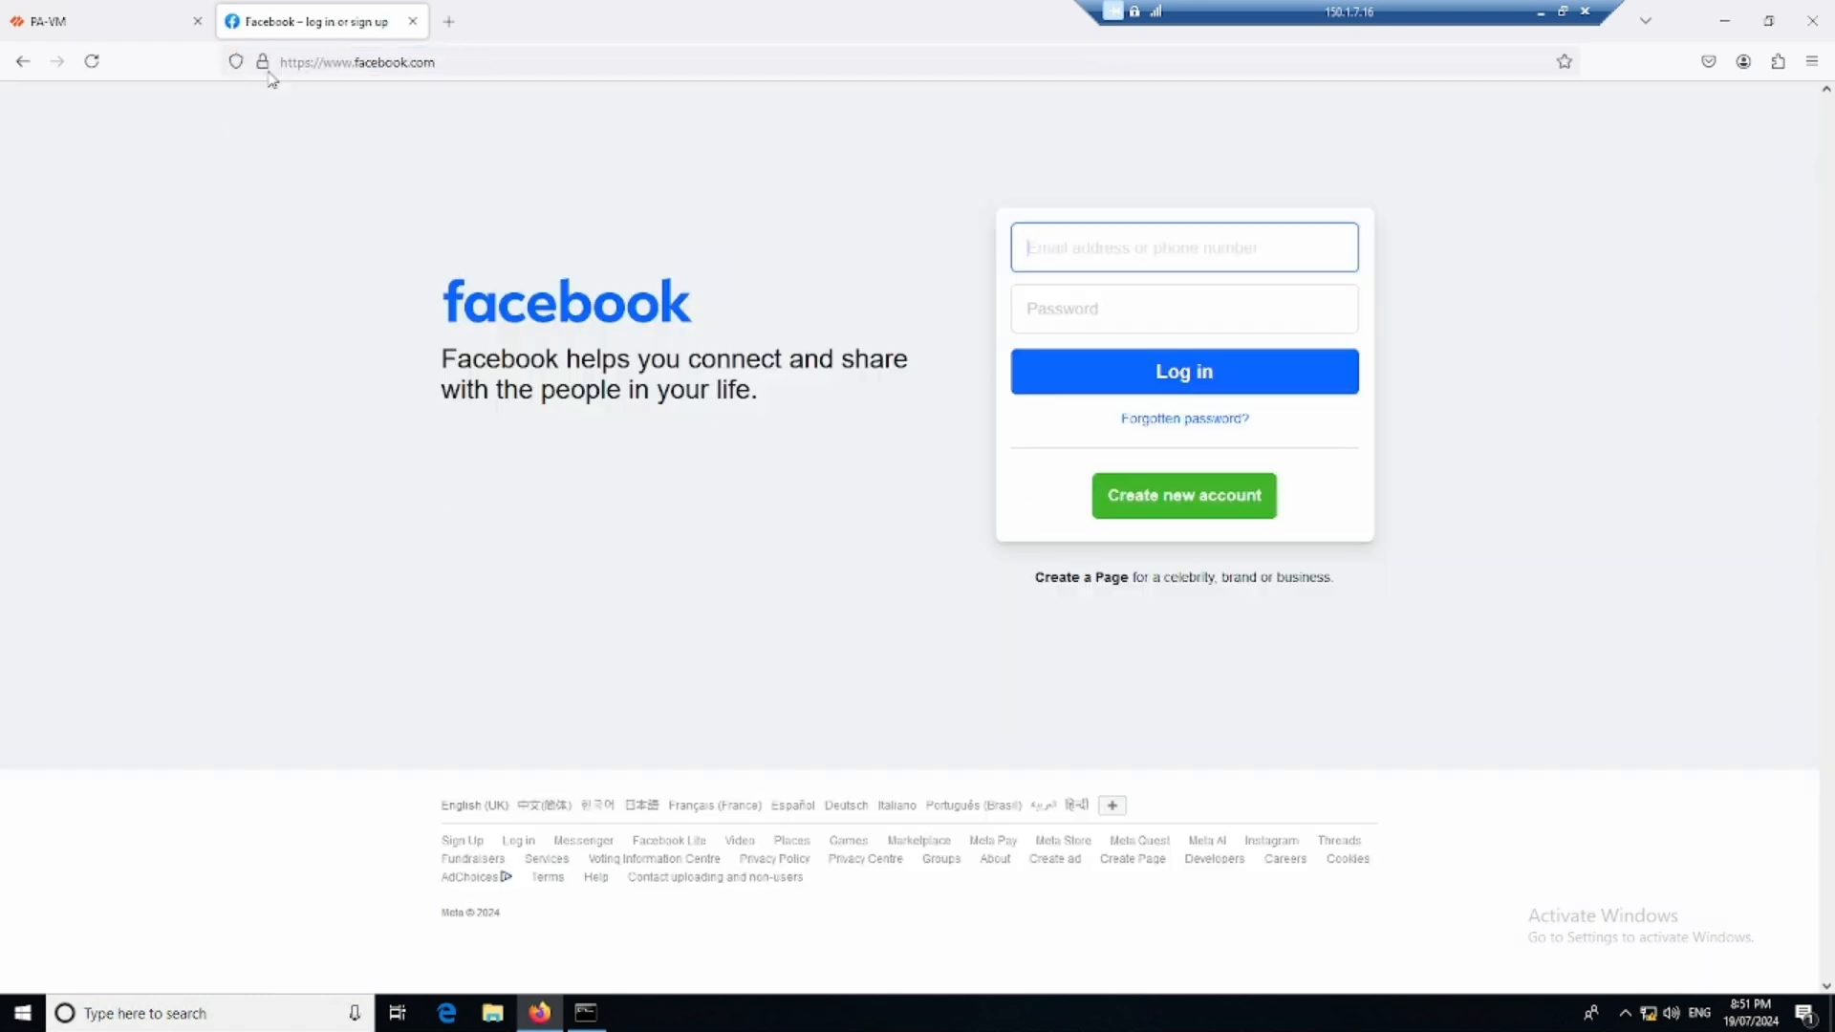
{"action": "left_click", "coordinate": [262, 61]}
{"action": "left_click", "coordinate": [397, 178]}
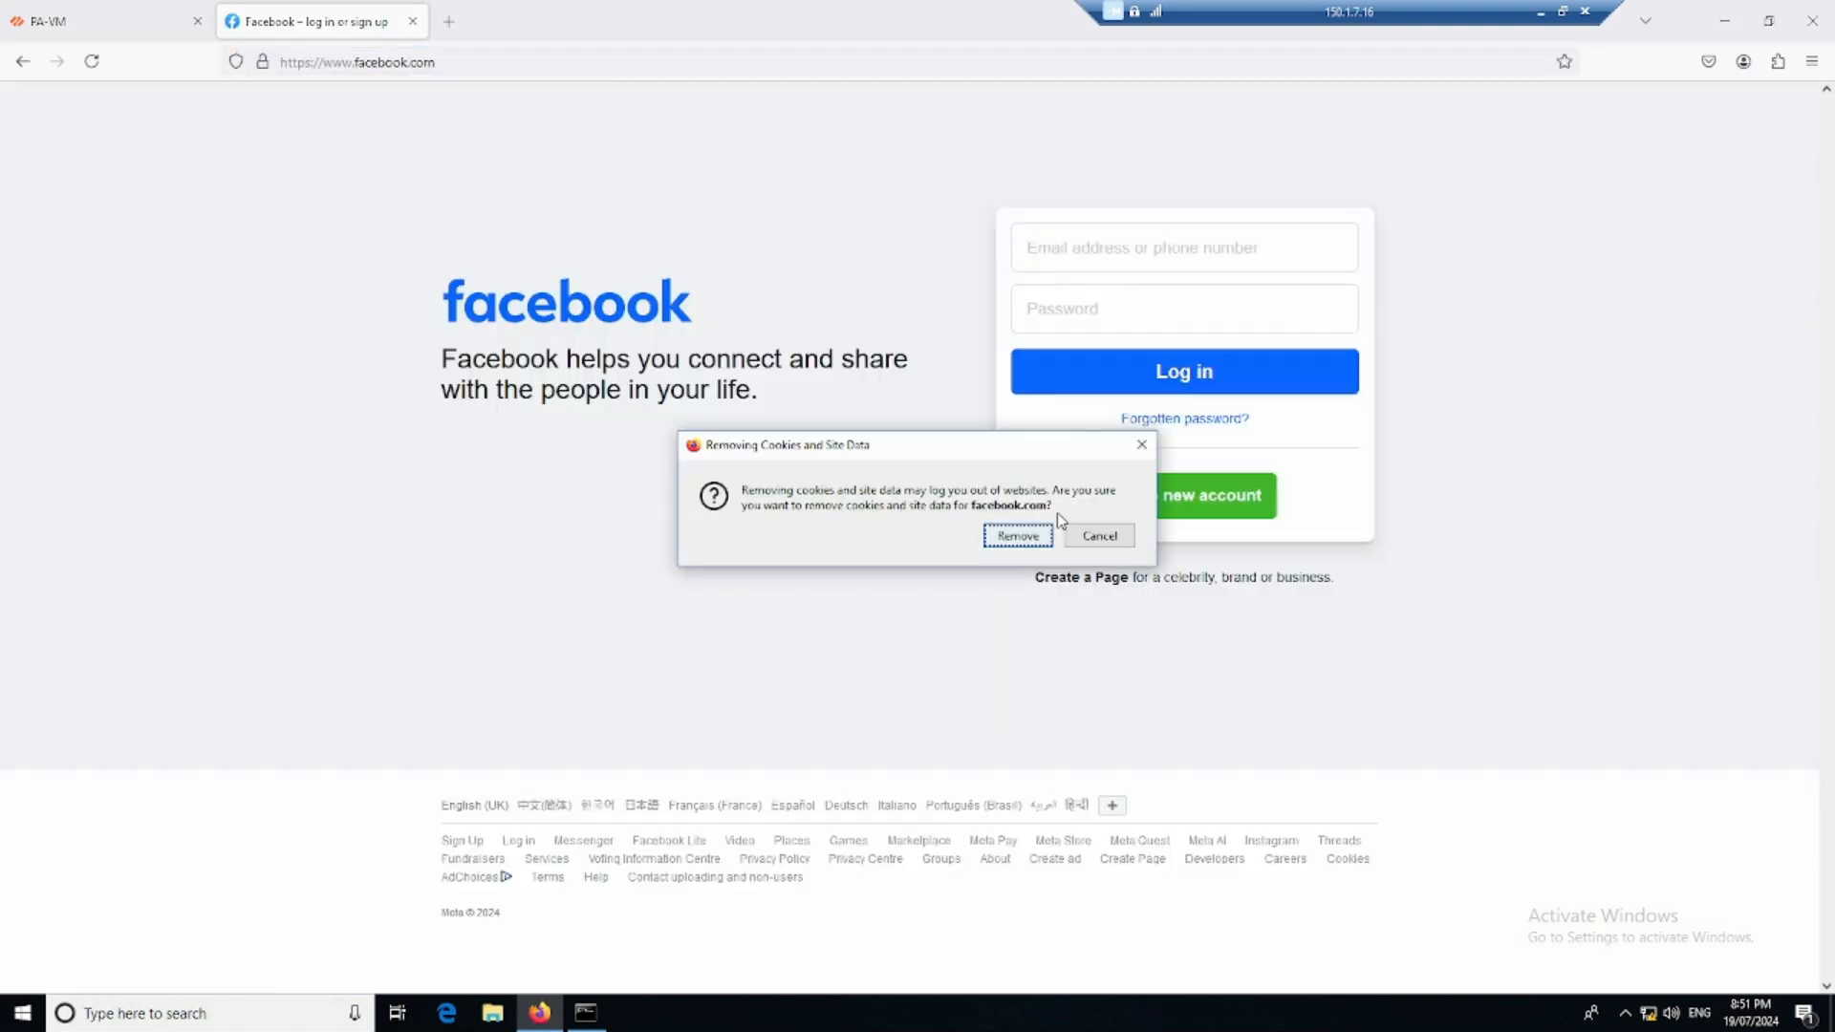
{"action": "left_click", "coordinate": [1098, 535]}
- Open the Facebook site's certificate from its connection security information
{"action": "left_click", "coordinate": [262, 61]}
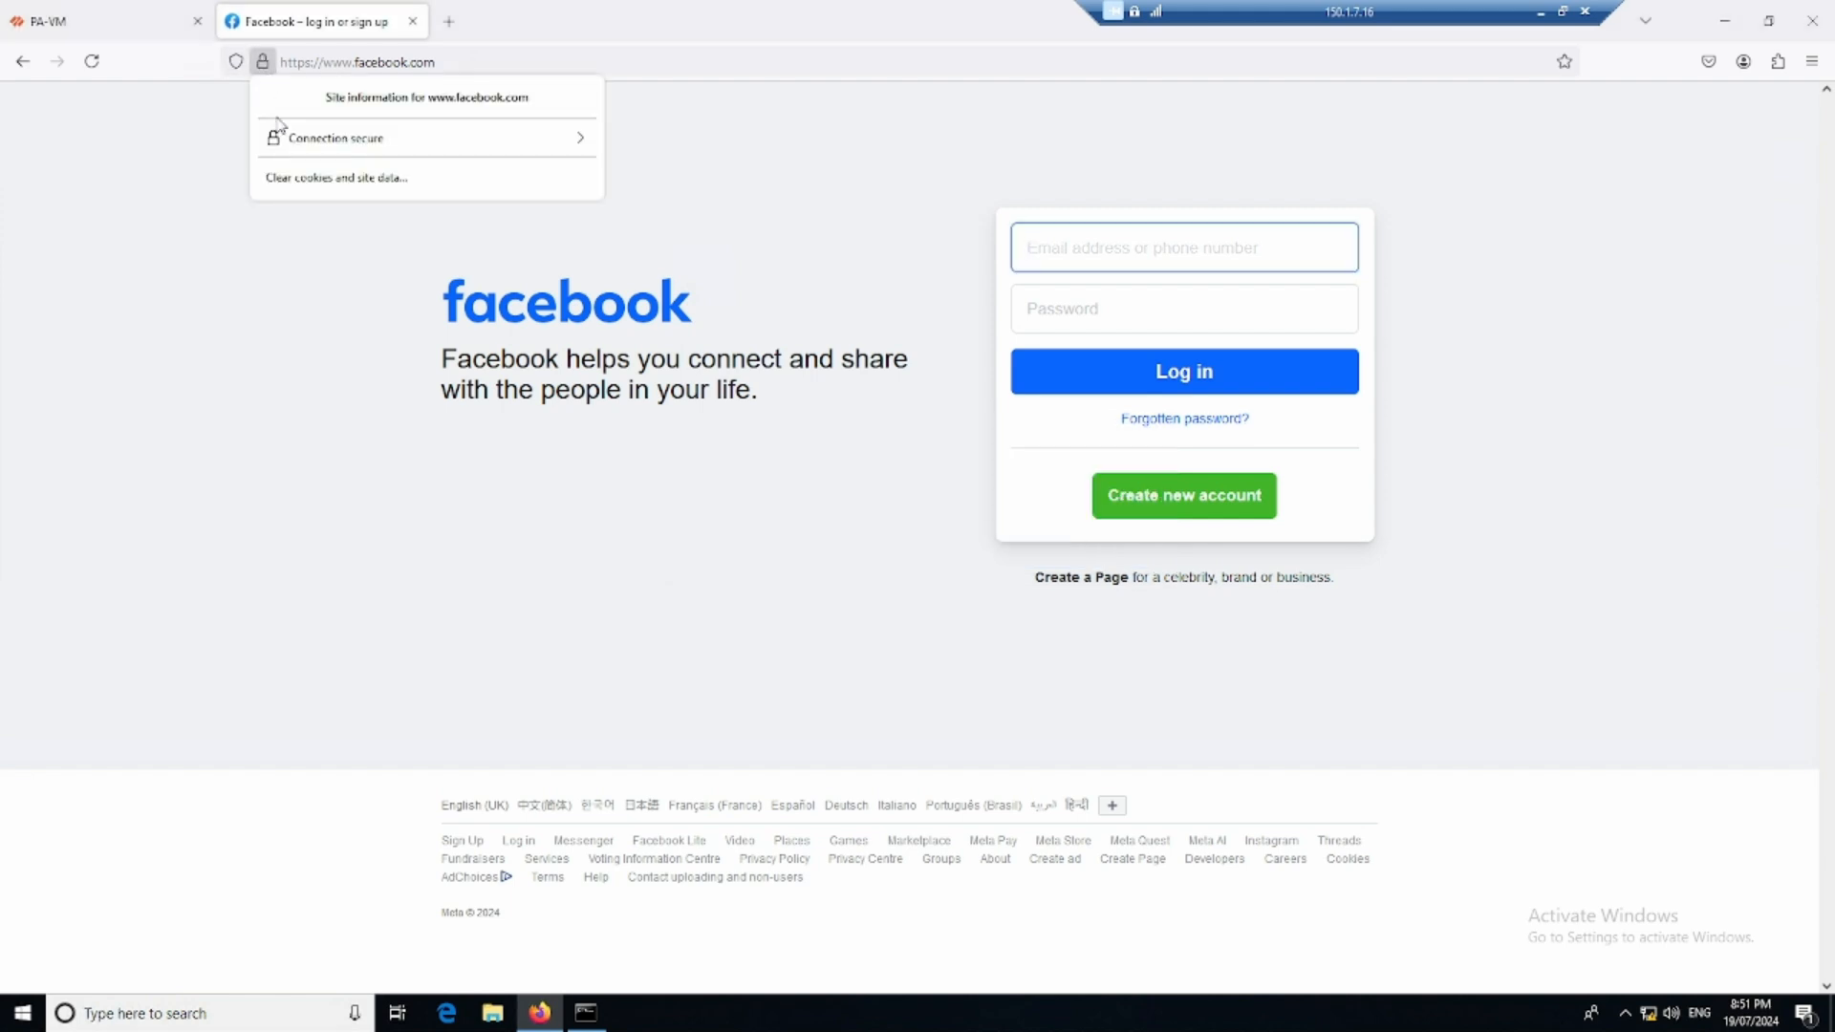
{"action": "left_click", "coordinate": [424, 138]}
{"action": "left_click", "coordinate": [348, 200]}
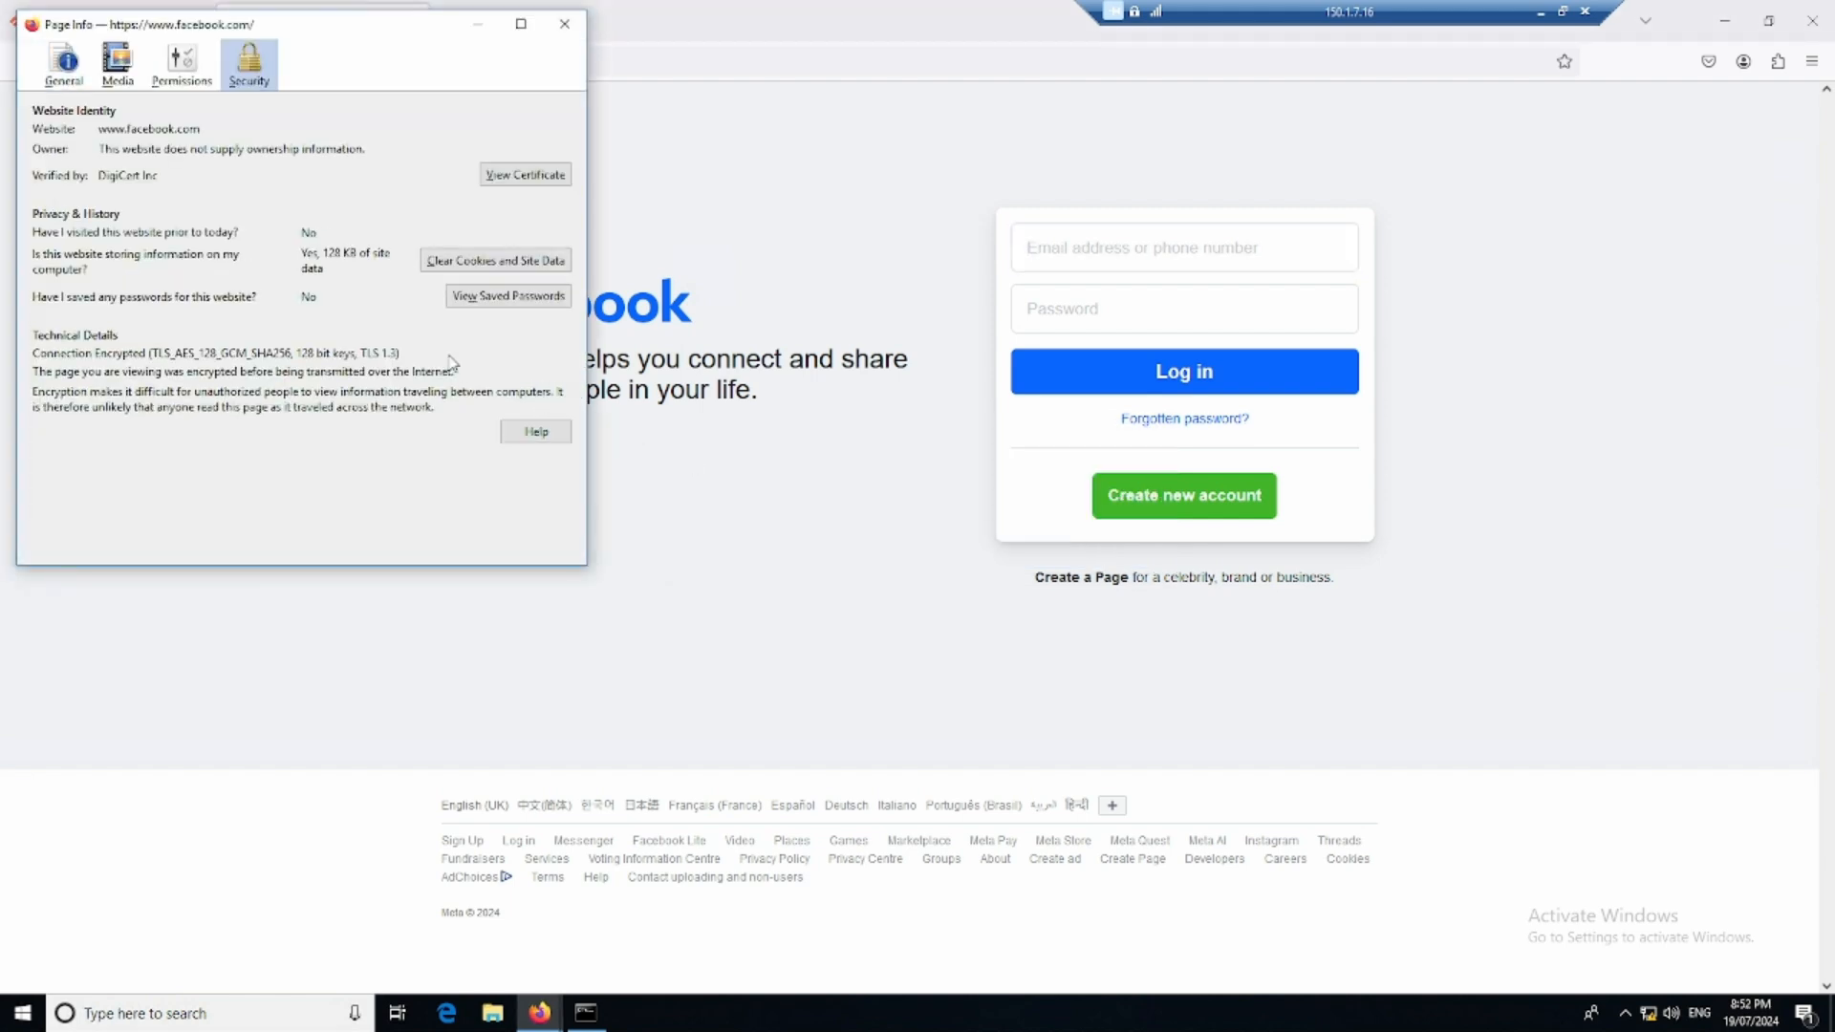
{"action": "left_click", "coordinate": [516, 178]}
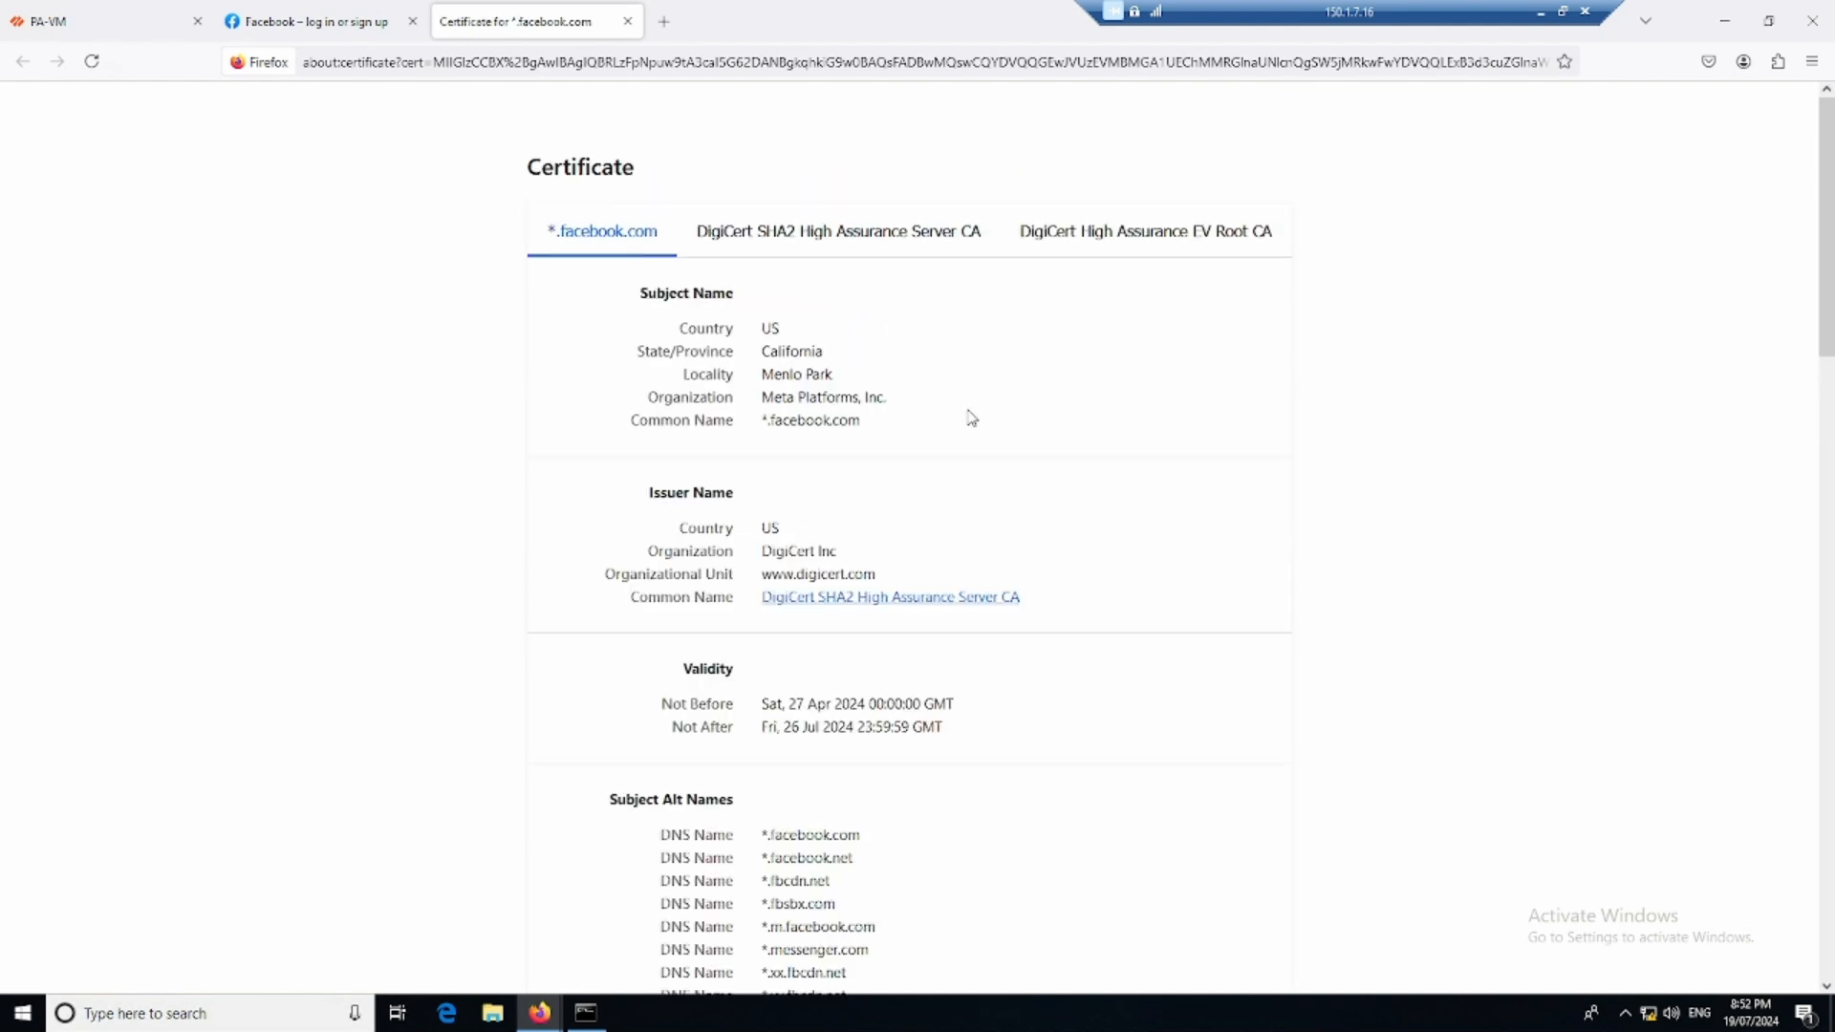
- Examine the Facebook certificate's common name and issuer, and close the certificate and Facebook pages
{"action": "scroll", "coordinate": [885, 437], "scroll_direction": "down", "scroll_amount": 1}
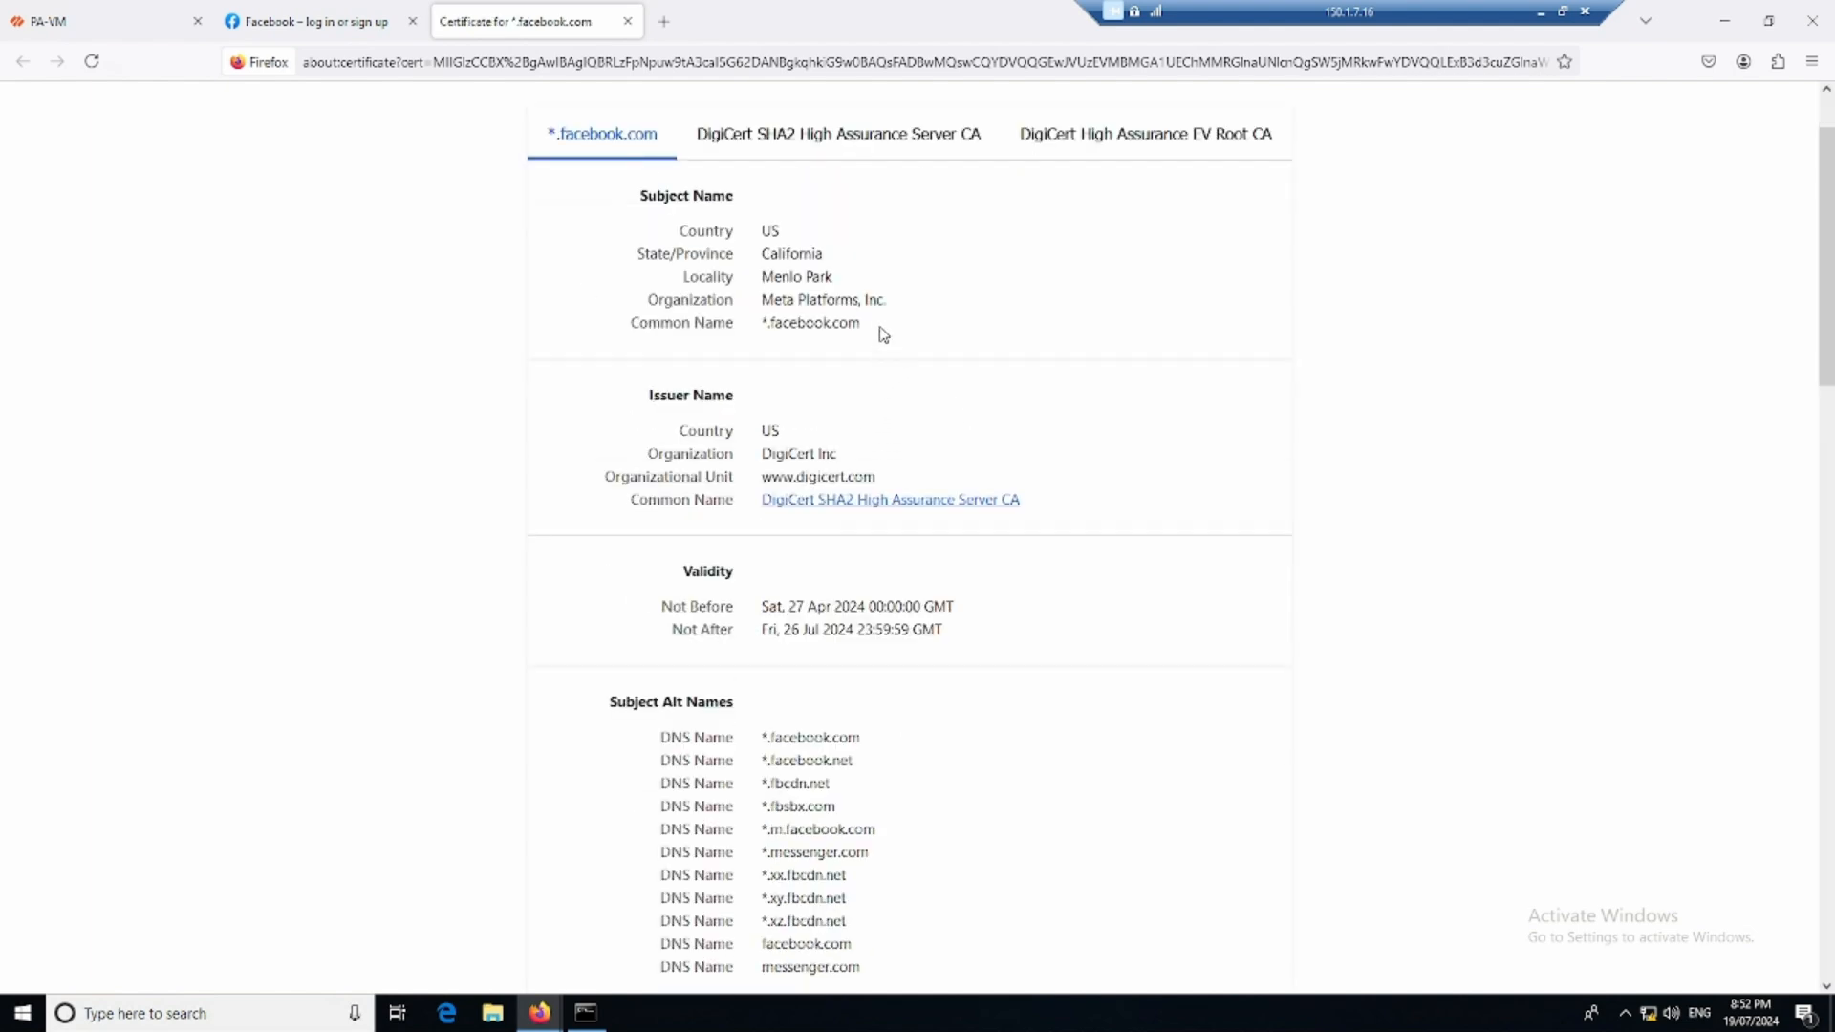
{"action": "left_click_drag", "start_coordinate": [882, 335], "coordinate": [761, 327]}
{"action": "left_click_drag", "start_coordinate": [877, 478], "coordinate": [757, 482]}
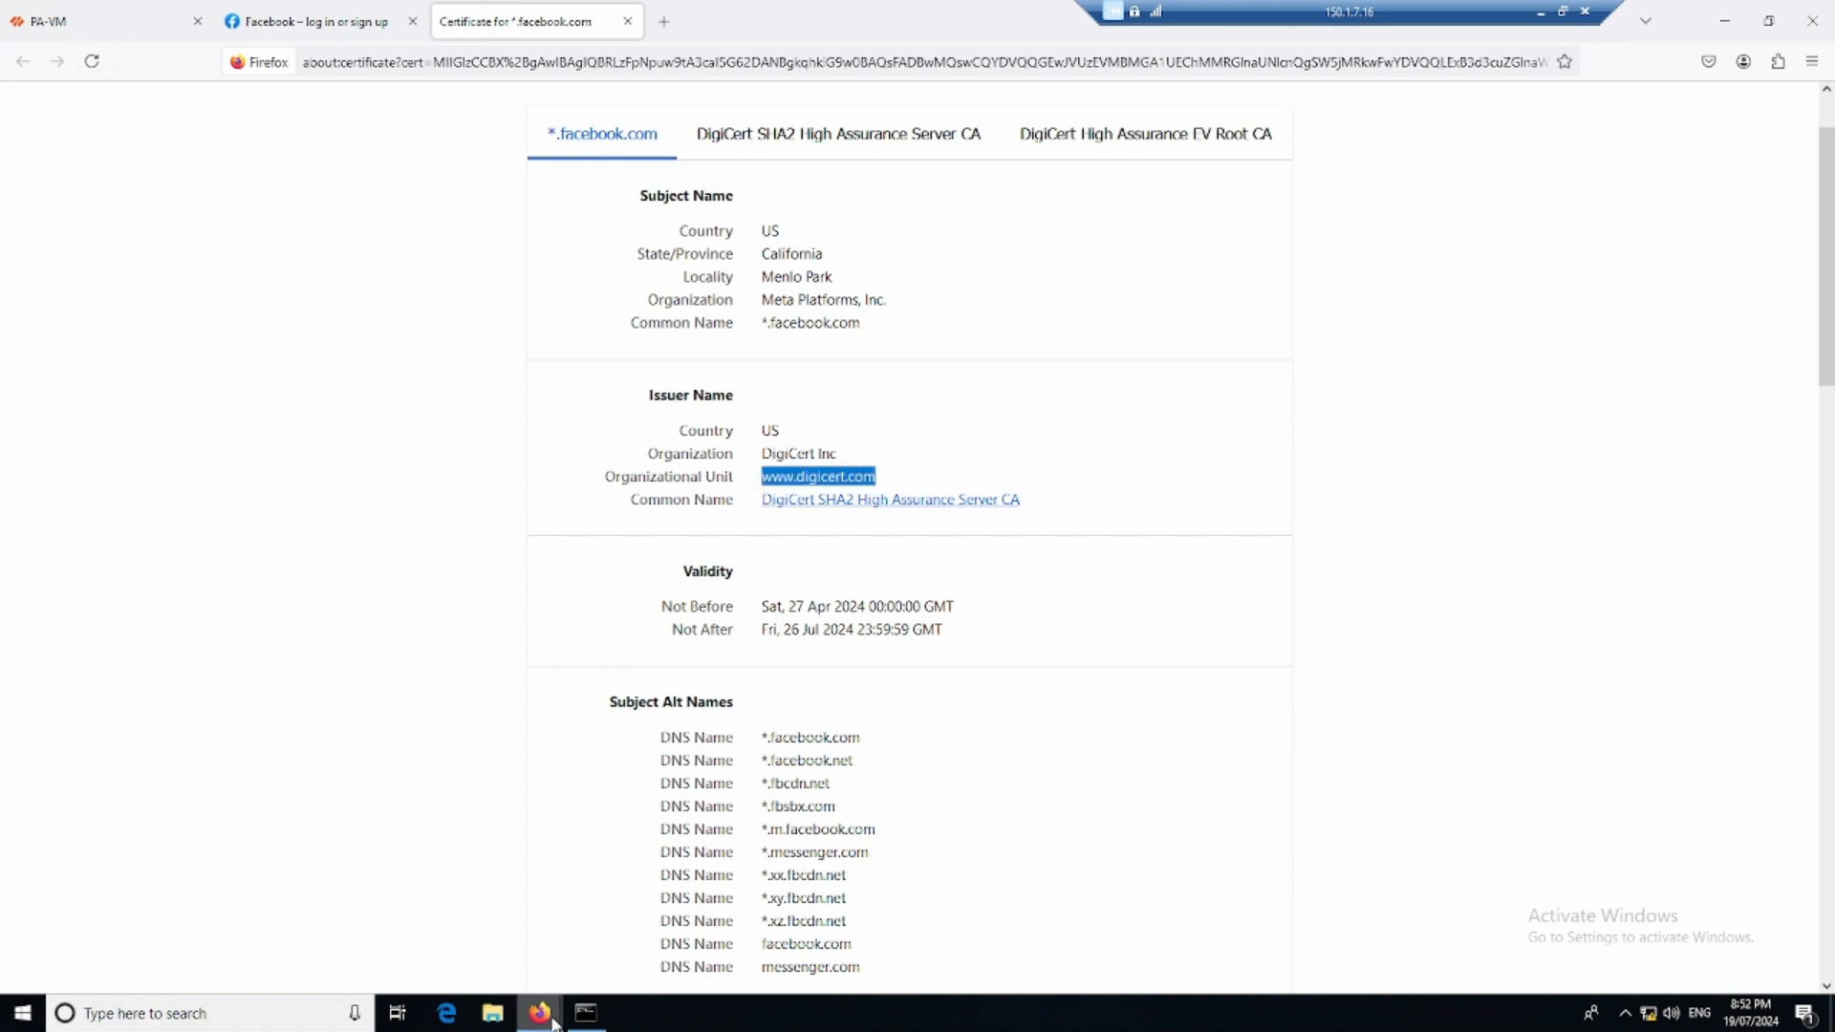
{"action": "left_click", "coordinate": [690, 861]}
{"action": "left_click", "coordinate": [996, 811]}
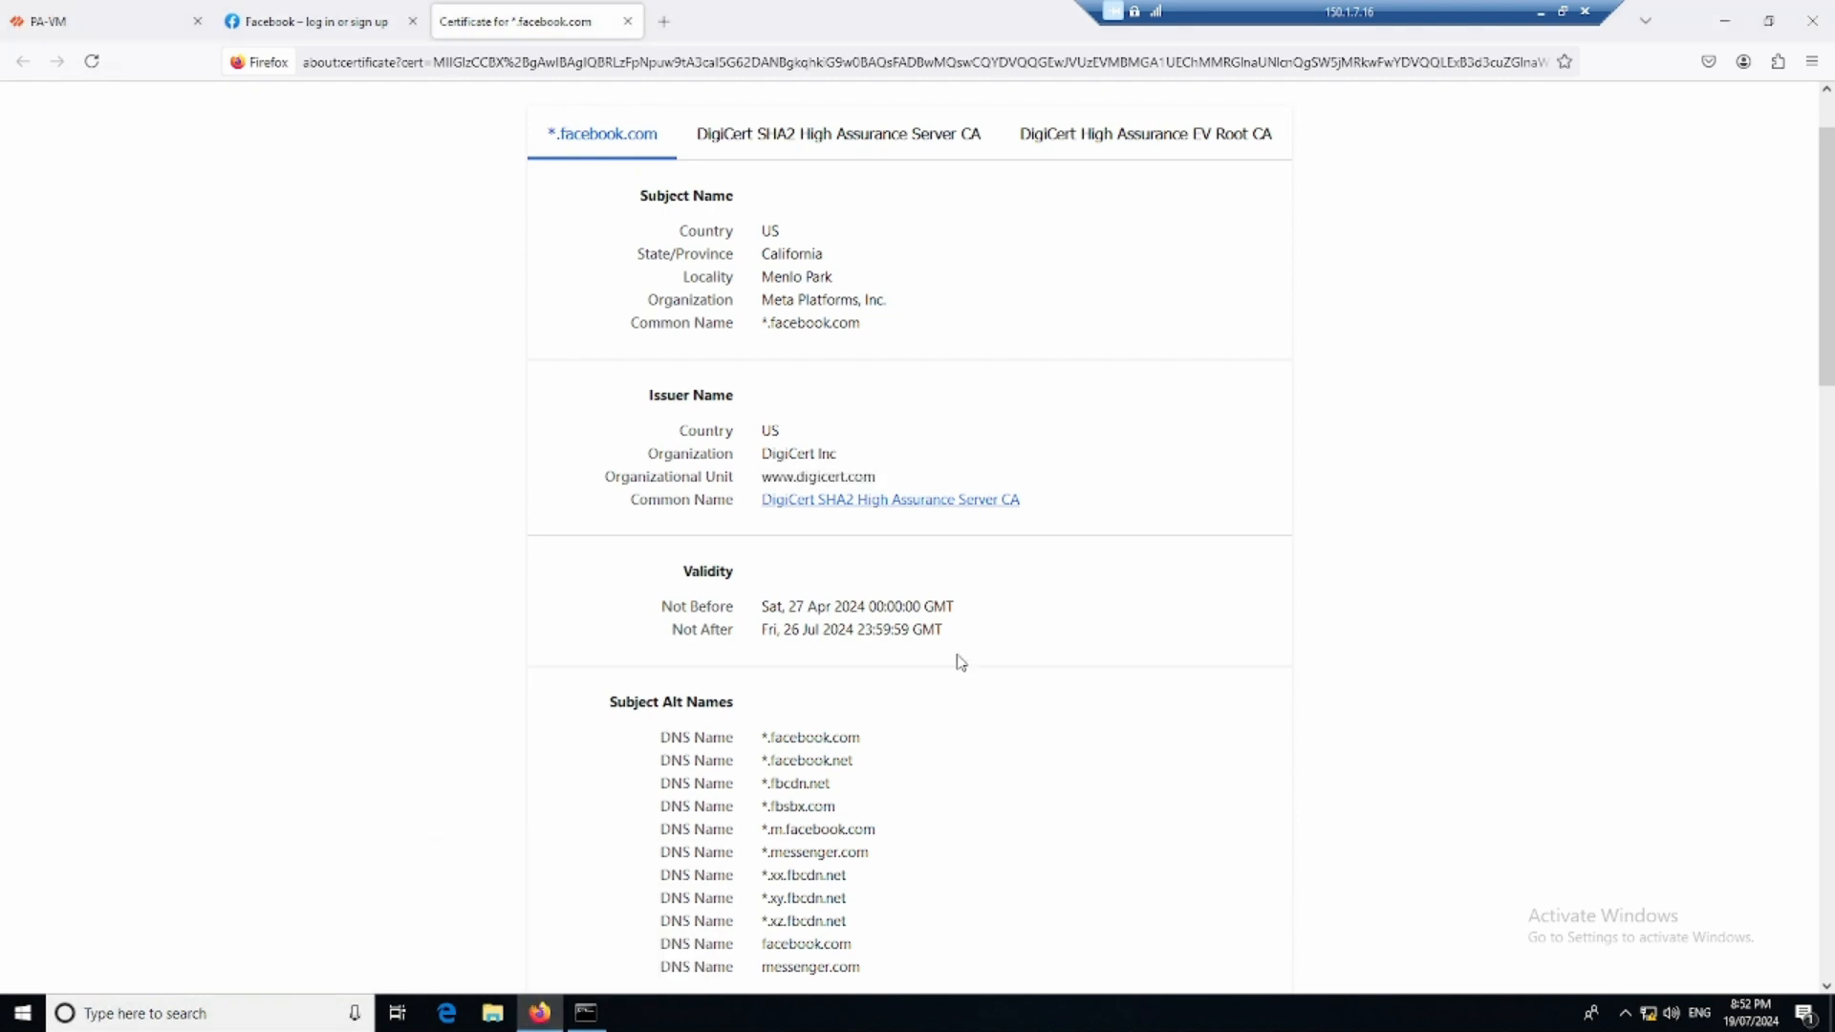
{"action": "left_click_drag", "start_coordinate": [895, 477], "coordinate": [760, 480]}
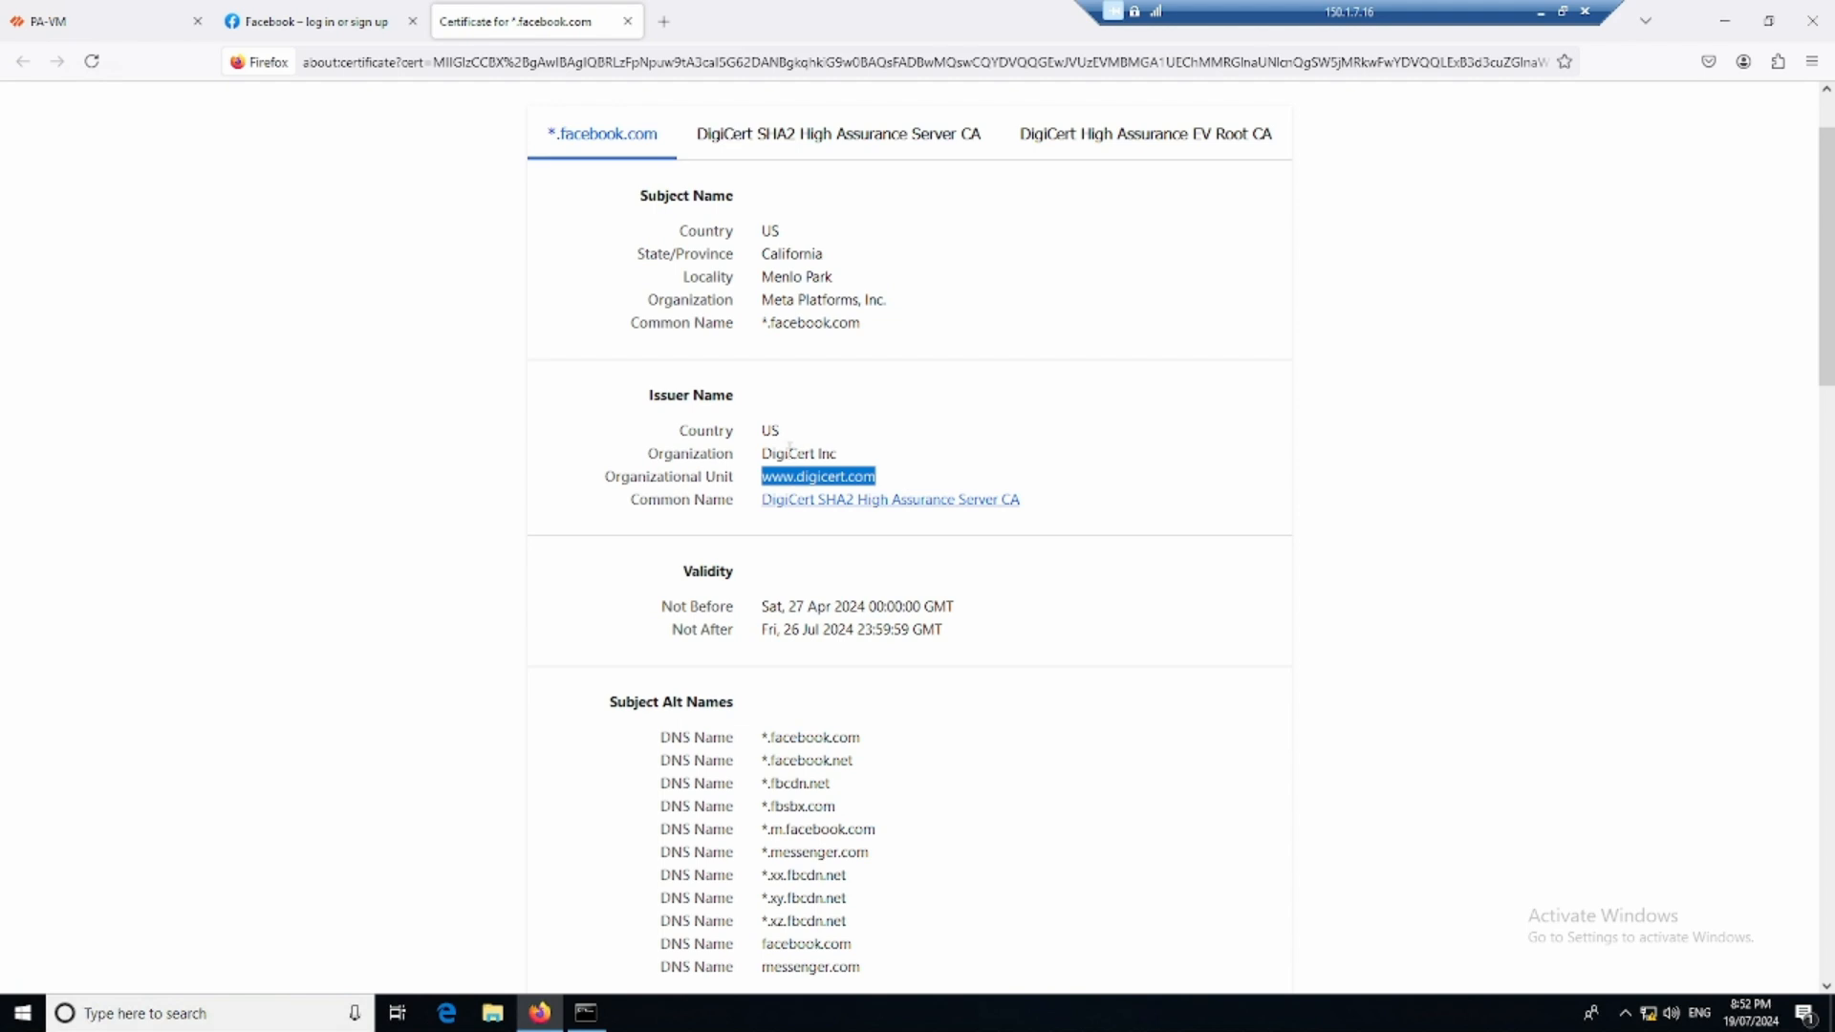
{"action": "left_click", "coordinate": [628, 21]}
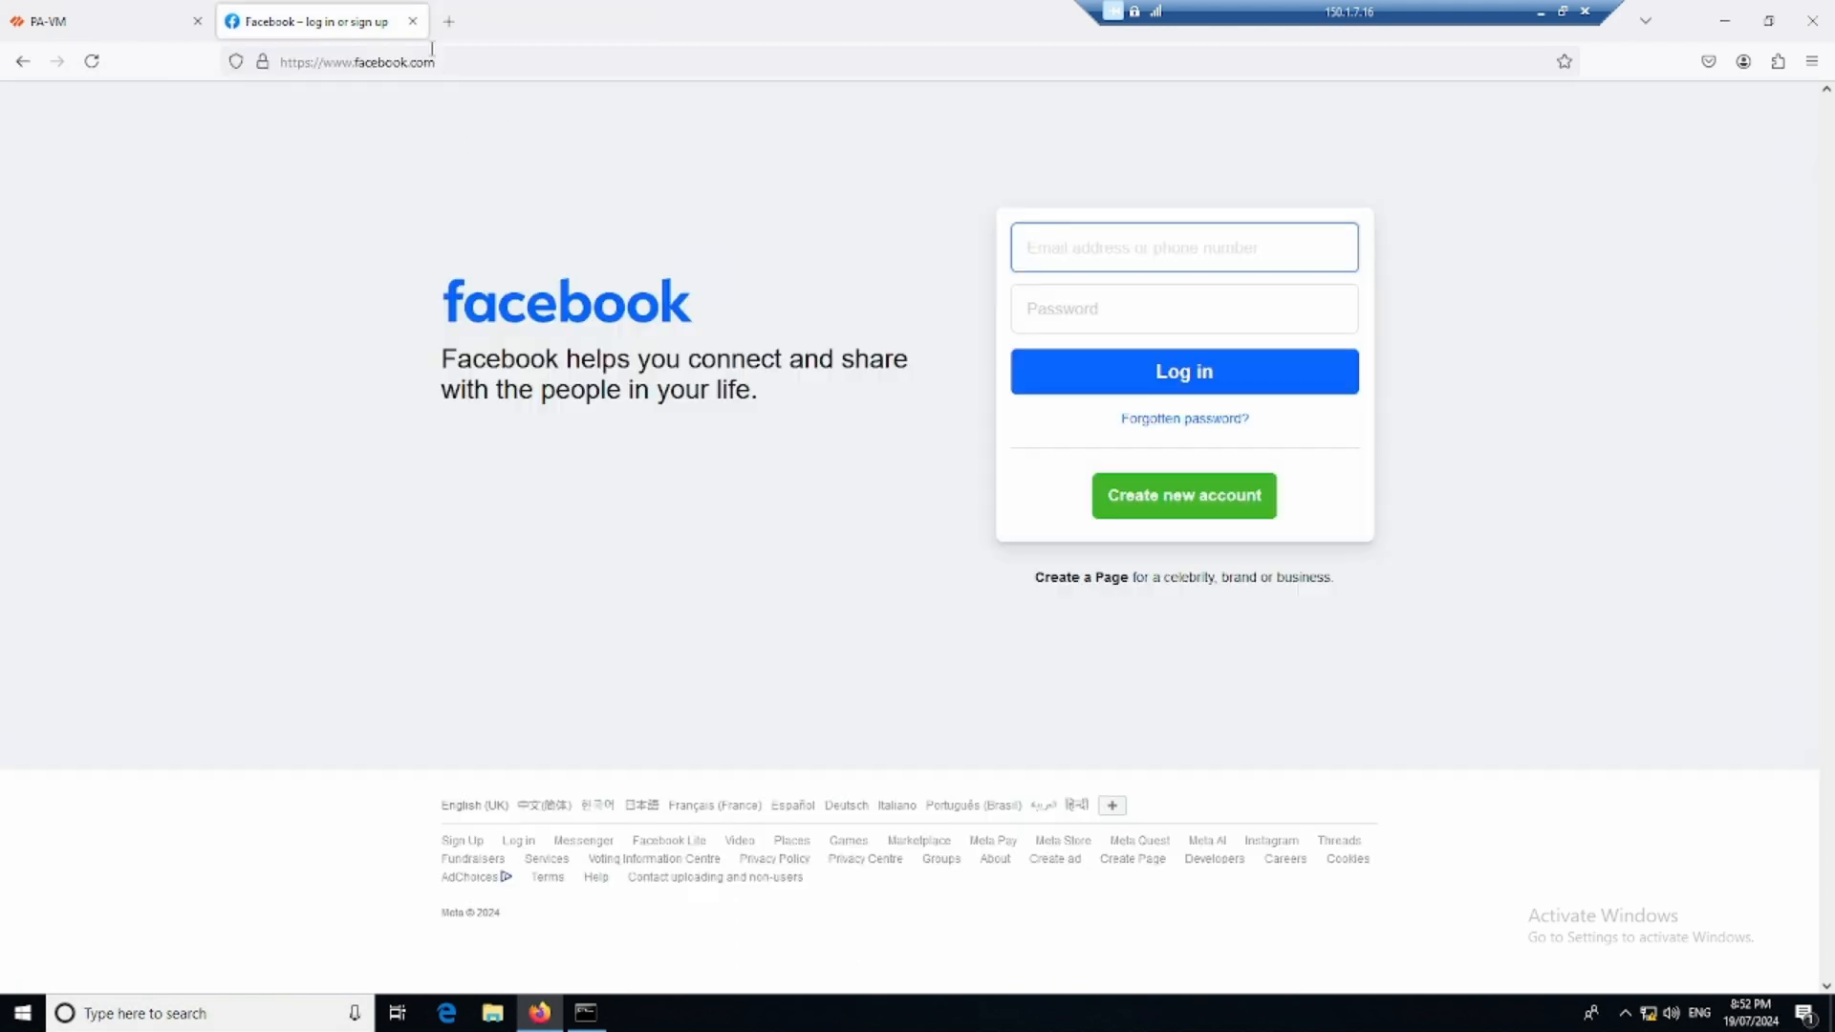
{"action": "left_click", "coordinate": [413, 22]}
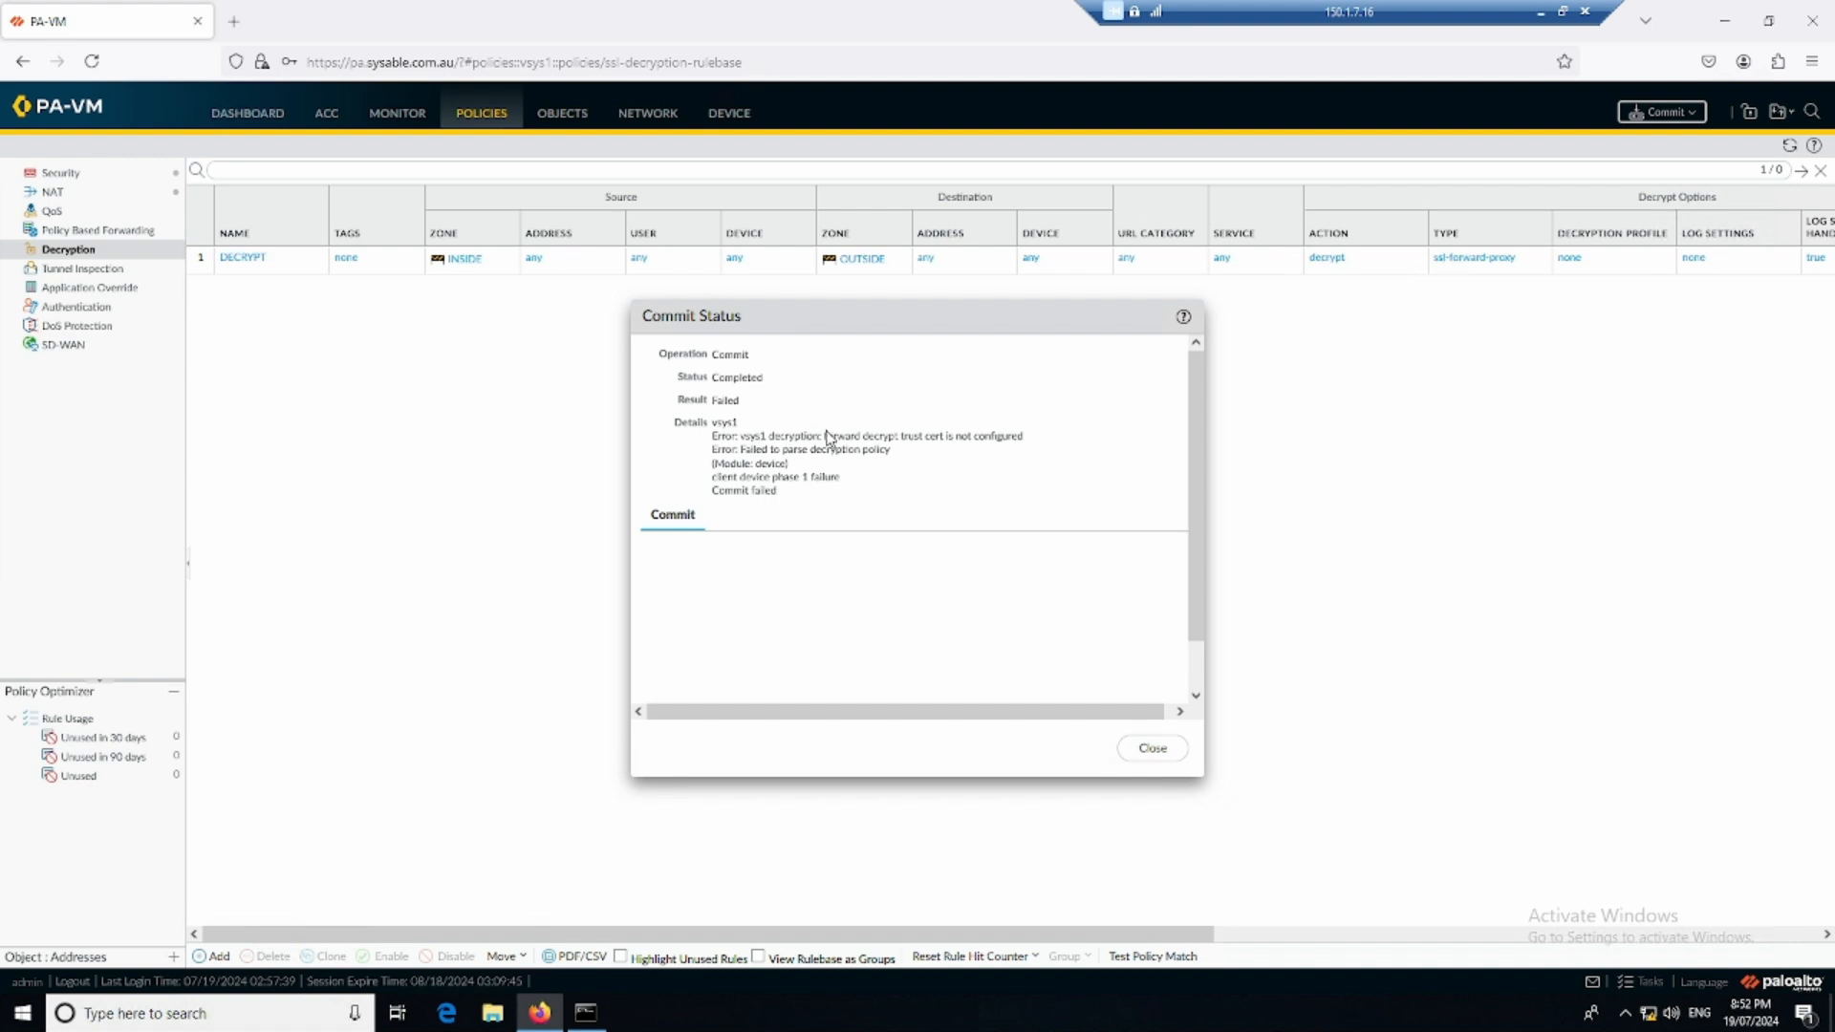
- Read the error details in the commit status and dismiss it
{"action": "left_click_drag", "start_coordinate": [826, 436], "coordinate": [1024, 441]}
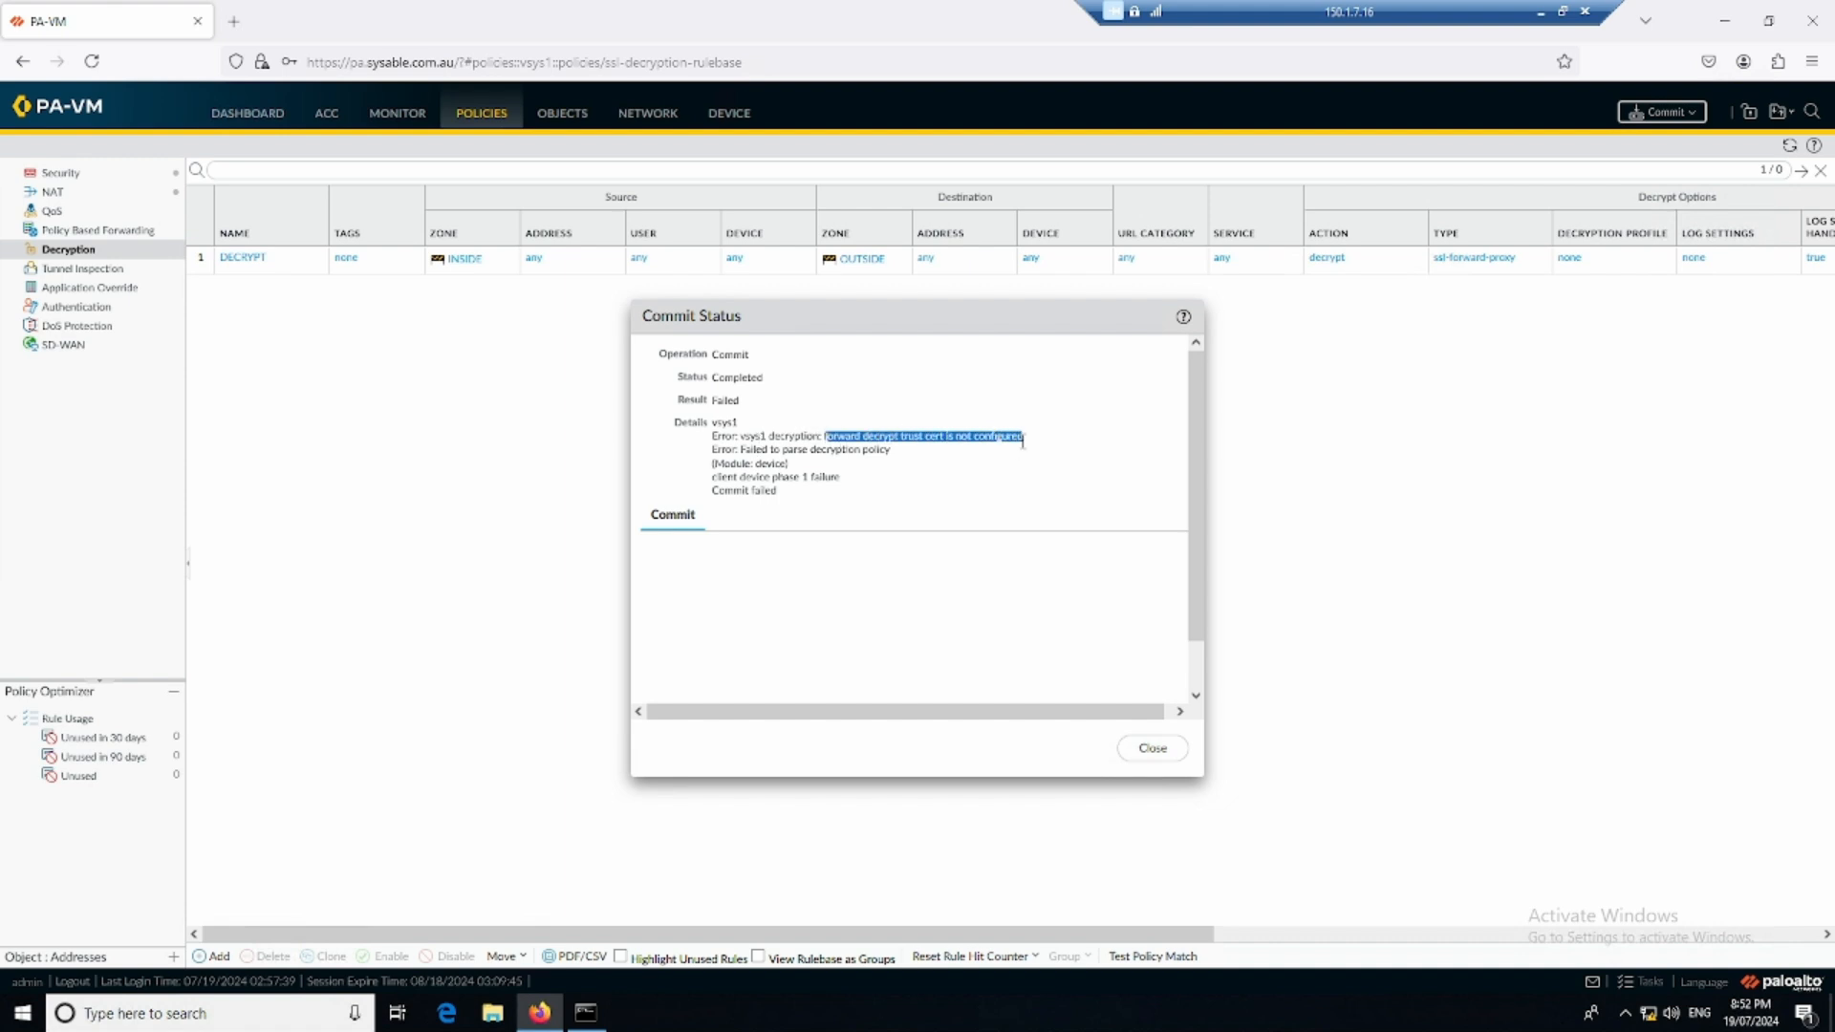
{"action": "left_click", "coordinate": [988, 475]}
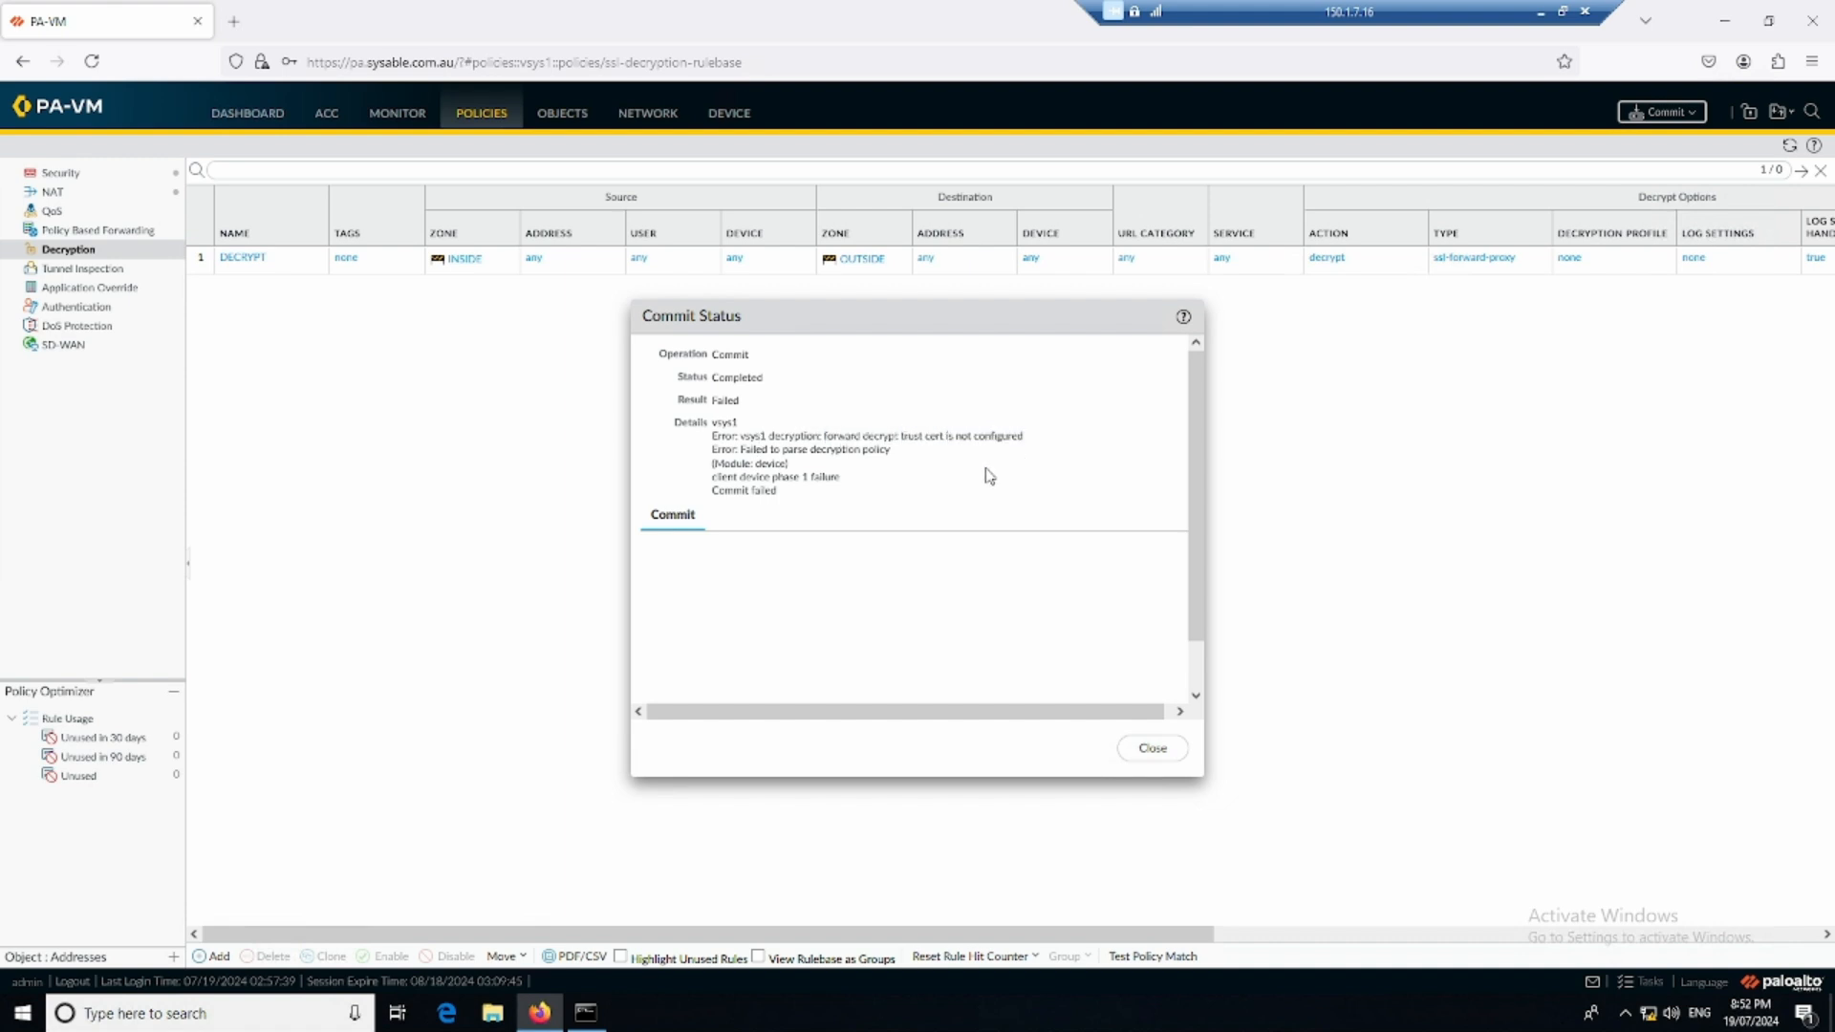
{"action": "left_click", "coordinate": [1156, 752]}
- Check the certificate information of Palo_alto_CA among the firewall's device certificates
{"action": "left_click", "coordinate": [729, 117]}
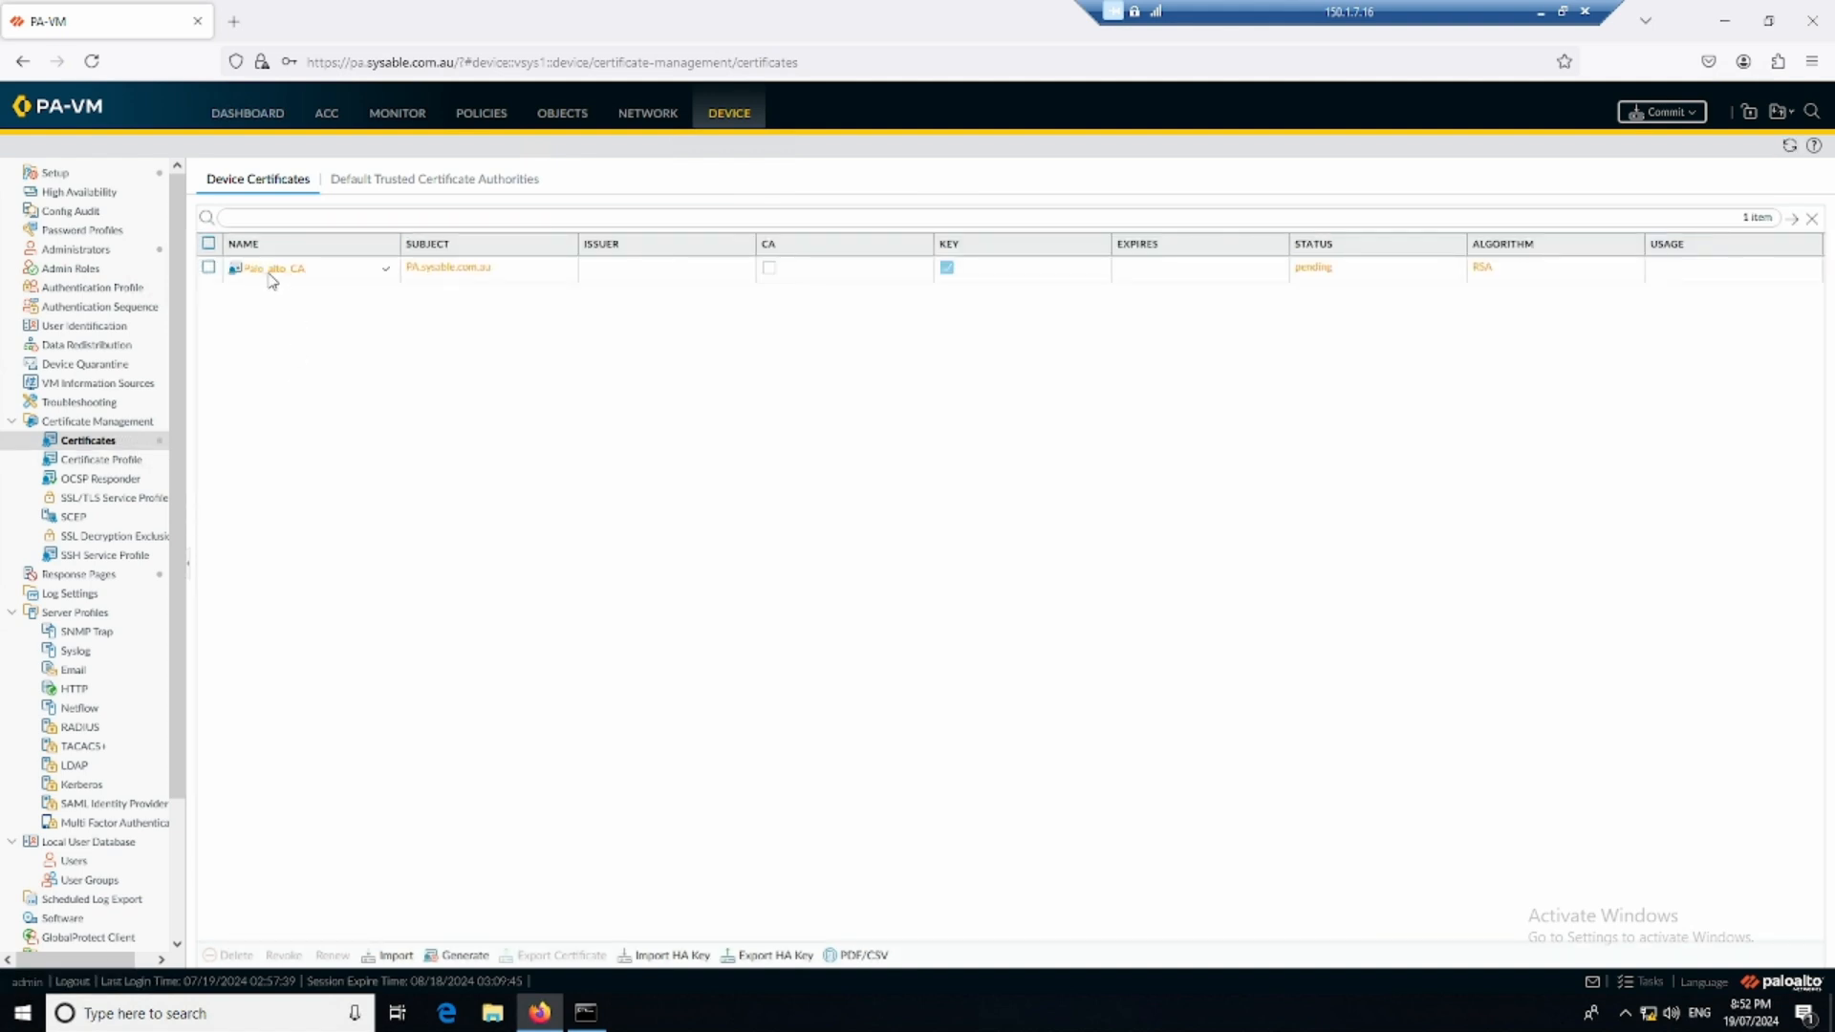
{"action": "left_click", "coordinate": [210, 270]}
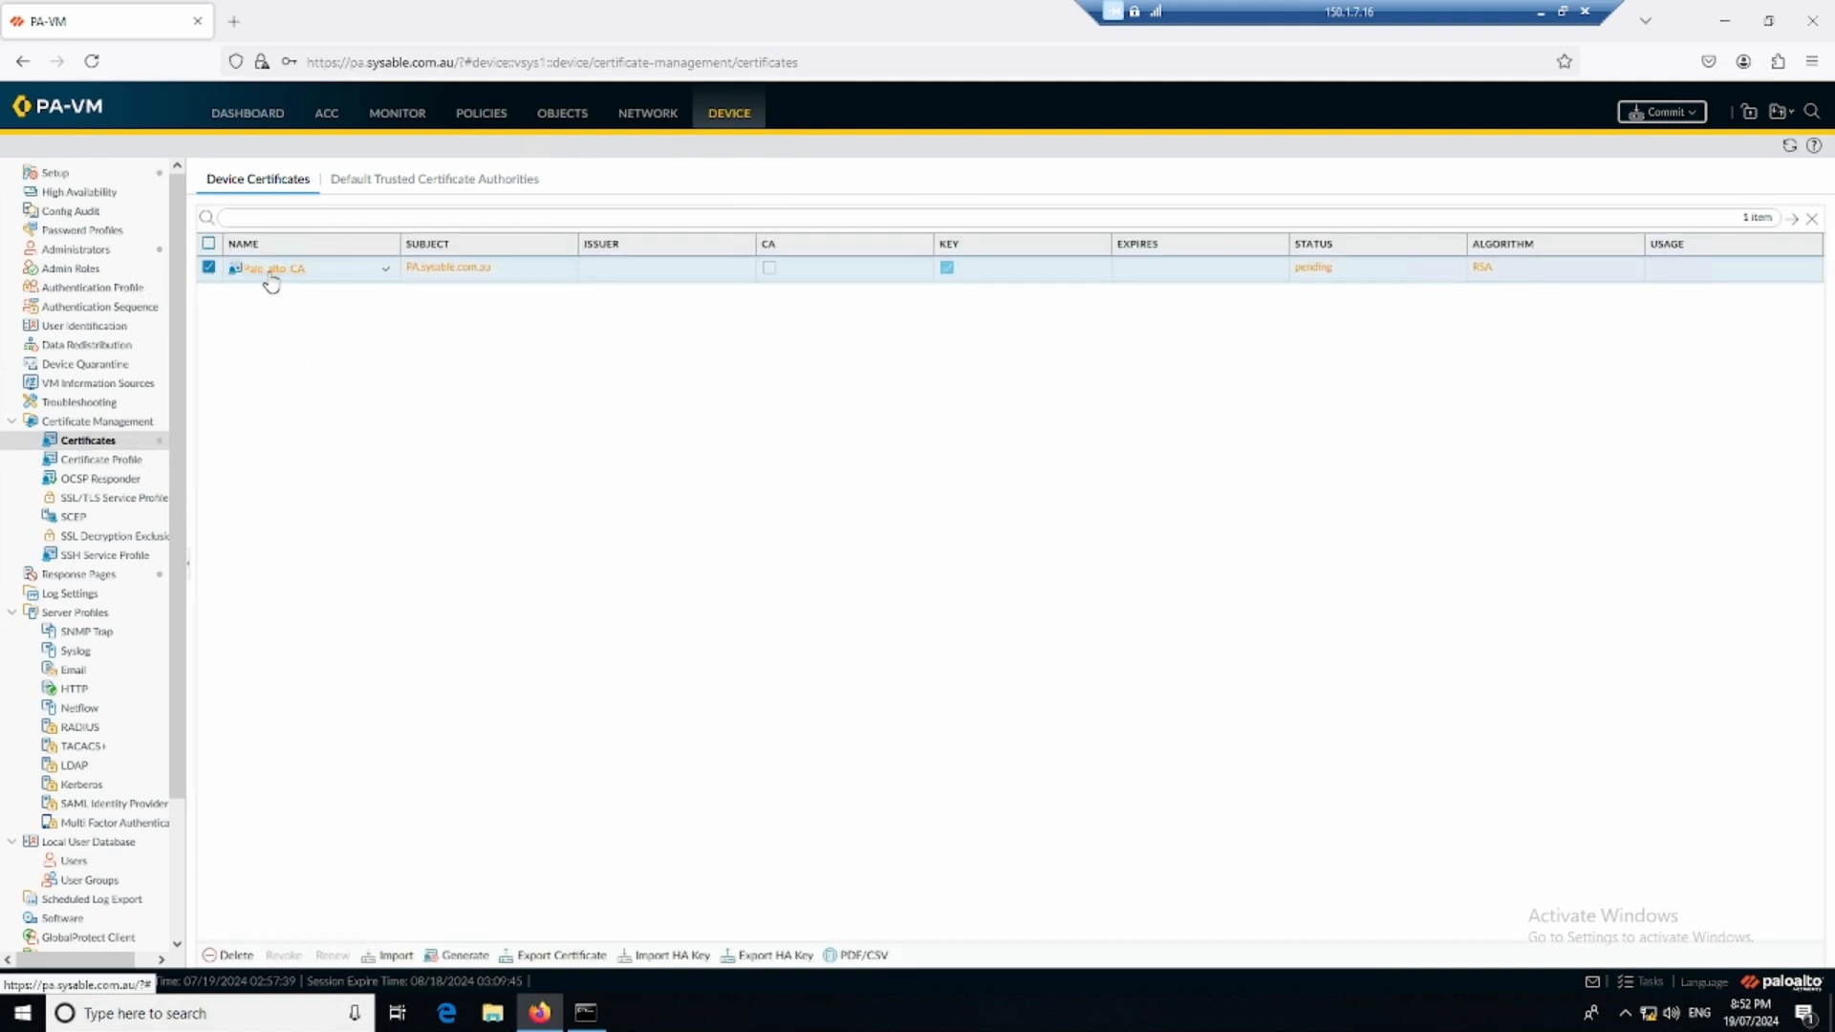
{"action": "left_click", "coordinate": [279, 275]}
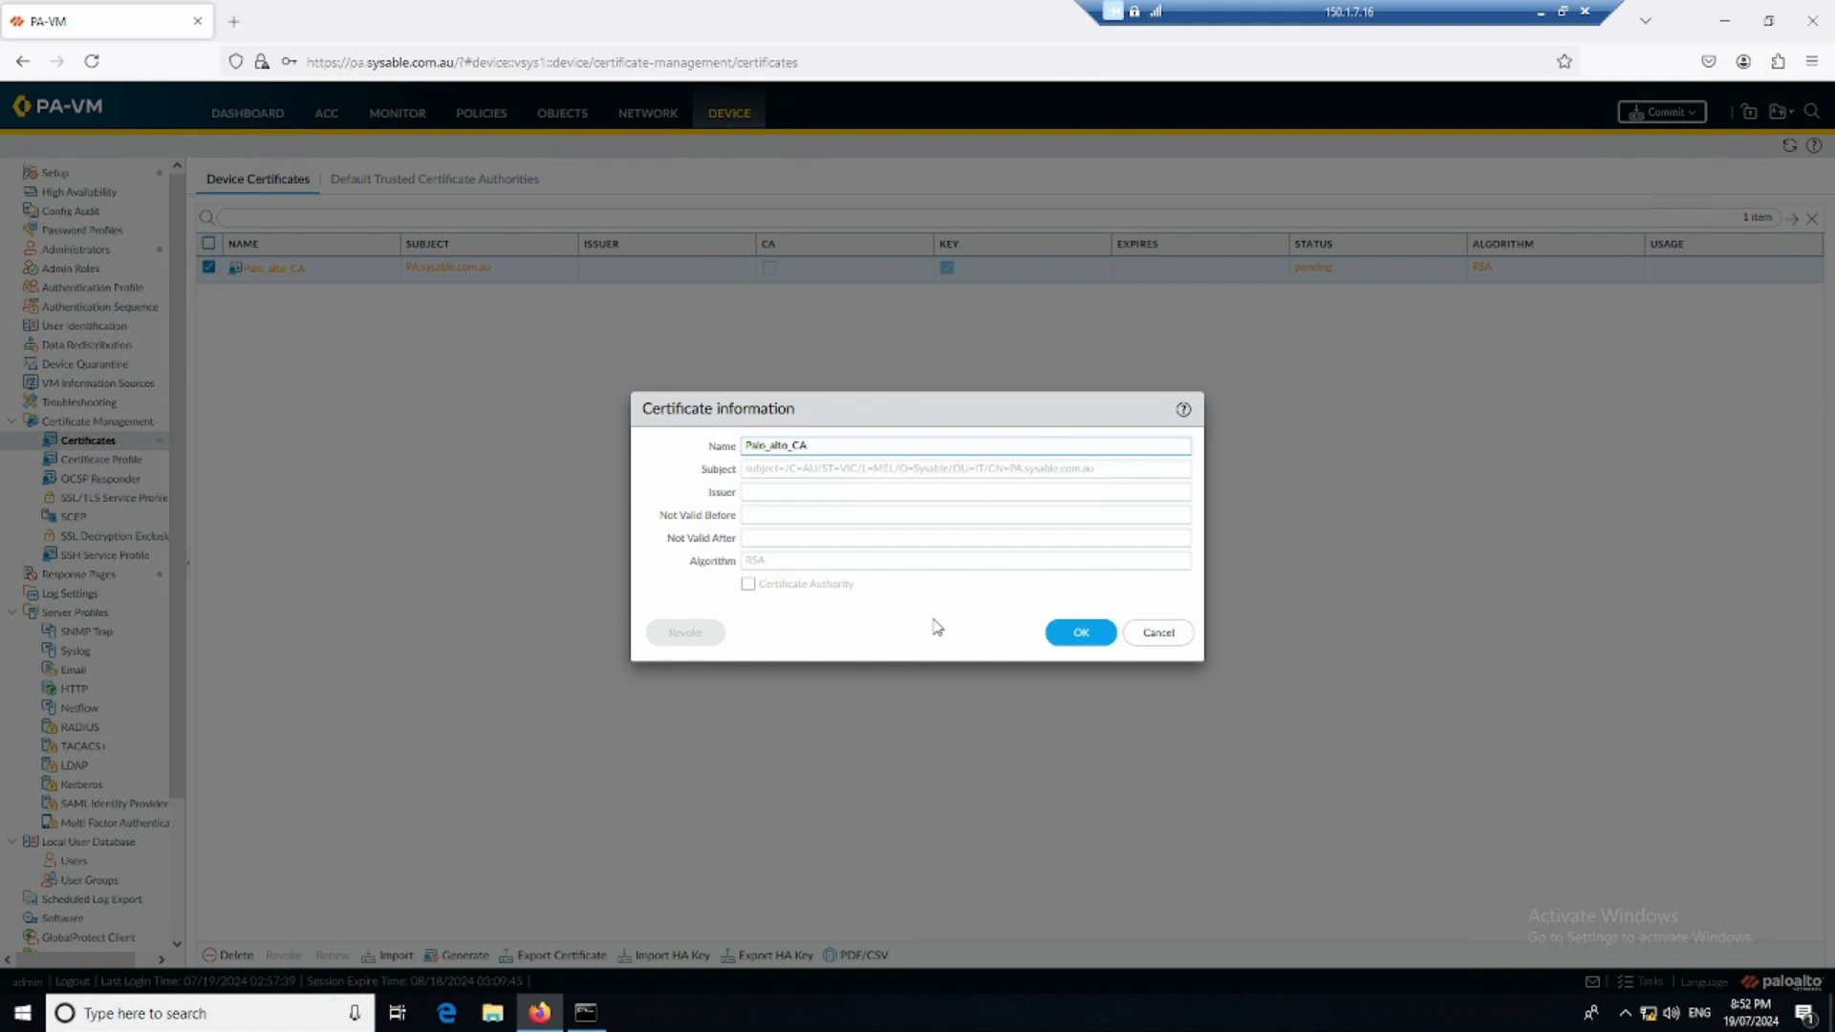
{"action": "left_click", "coordinate": [1090, 631]}
{"action": "left_click", "coordinate": [277, 269]}
{"action": "left_click", "coordinate": [1160, 635]}
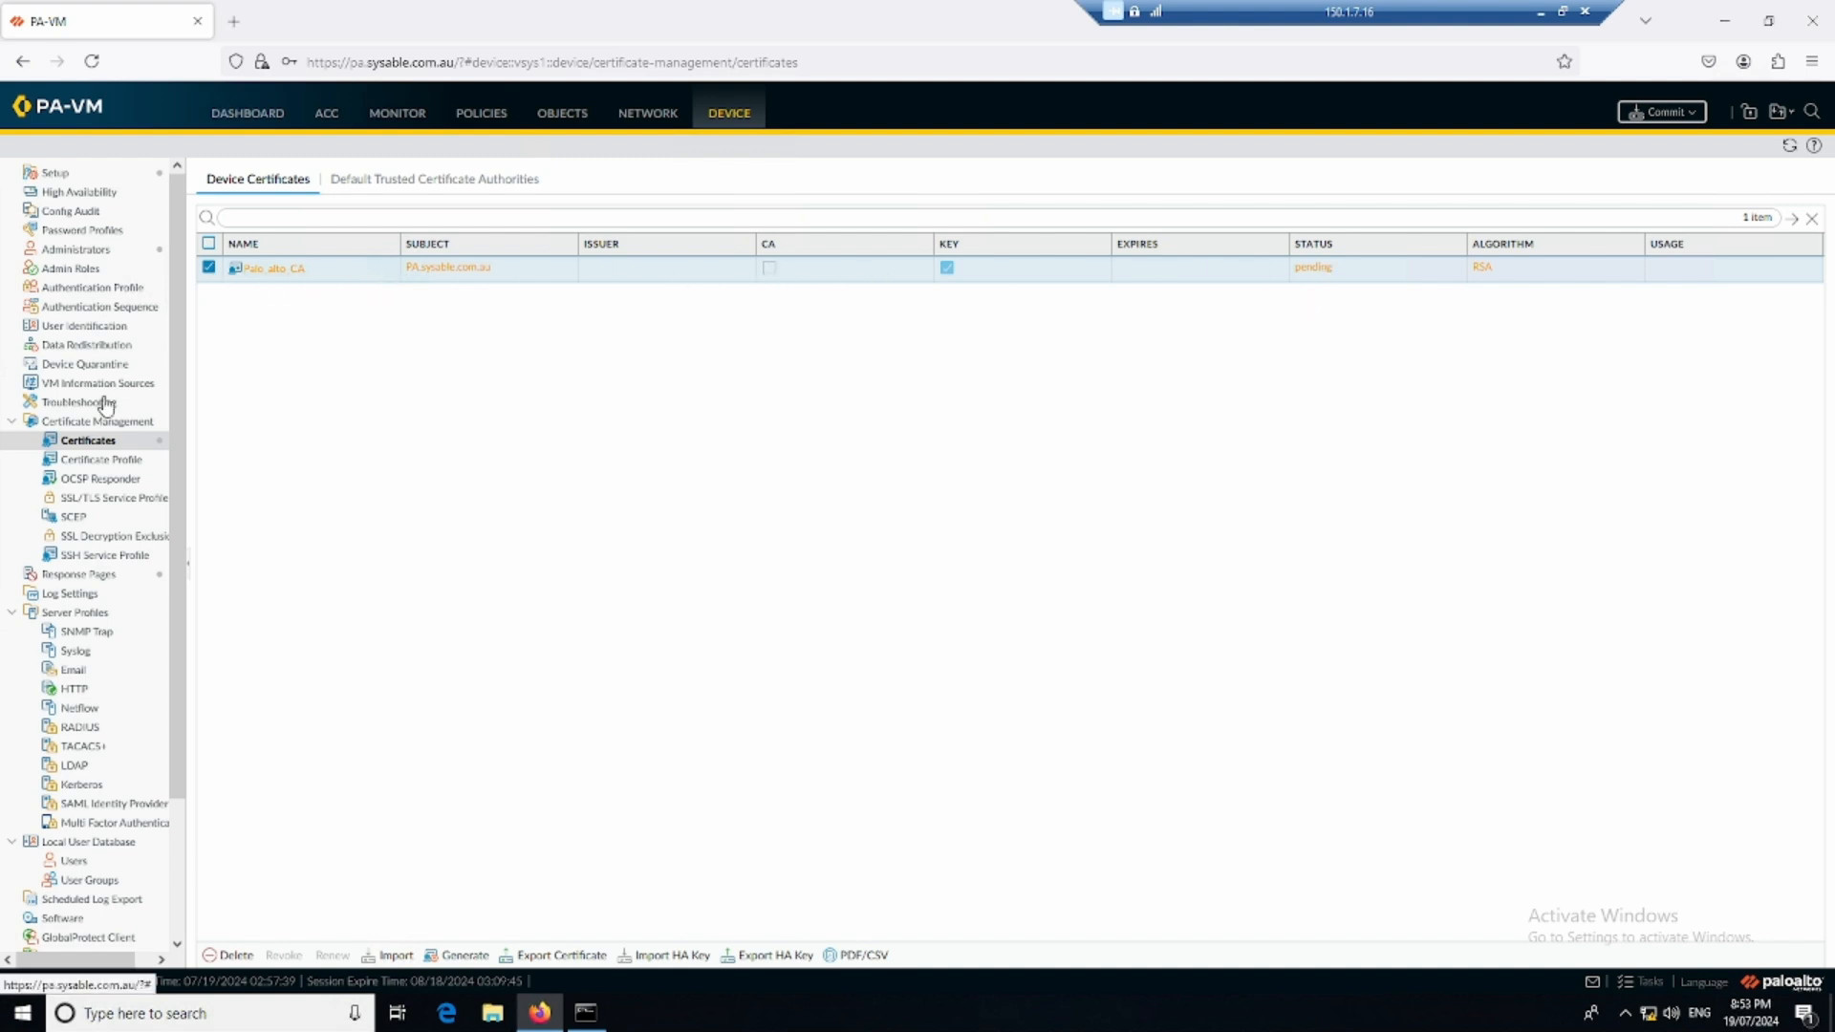
- Delete the pending Palo_alto_CA certificate and confirm the deletion
{"action": "left_click", "coordinate": [233, 956]}
{"action": "left_click", "coordinate": [880, 581]}
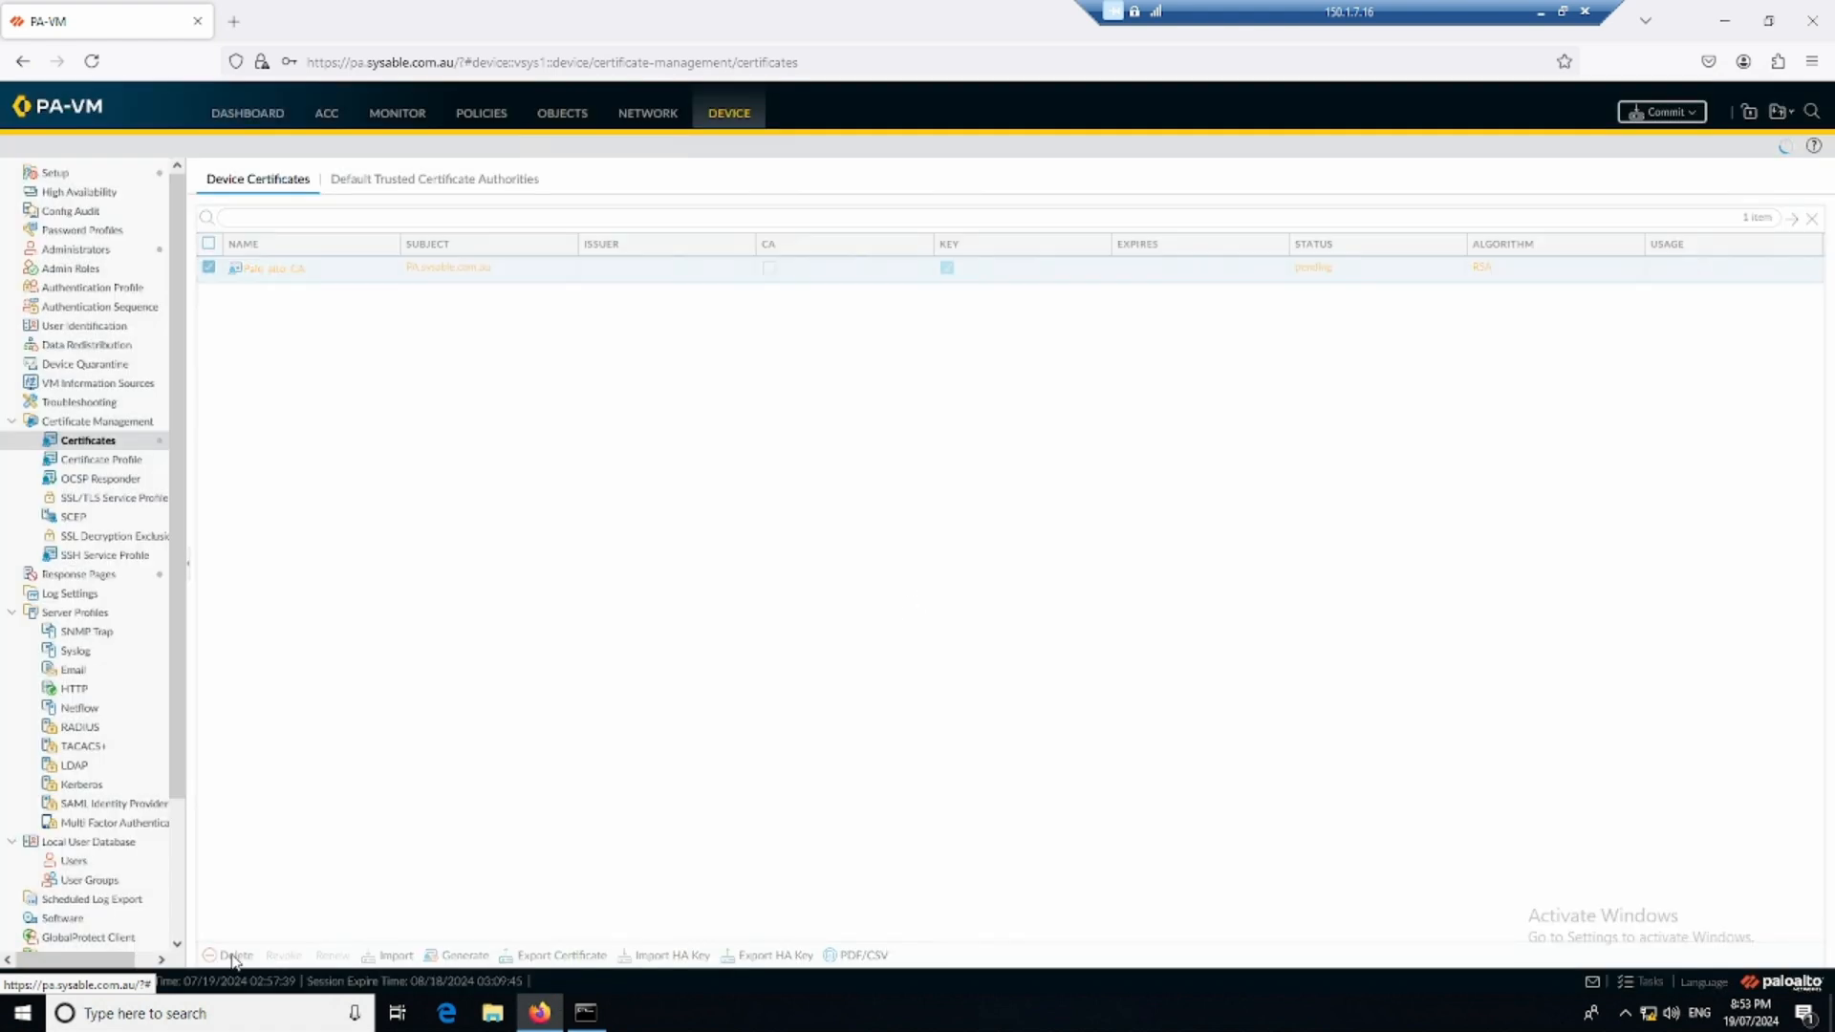
- Start a new local certificate named Palo_alto_CA with common name PA.sysable.com.au and mark it as a Certificate Authority
{"action": "left_click", "coordinate": [461, 956]}
{"action": "left_click", "coordinate": [921, 311]}
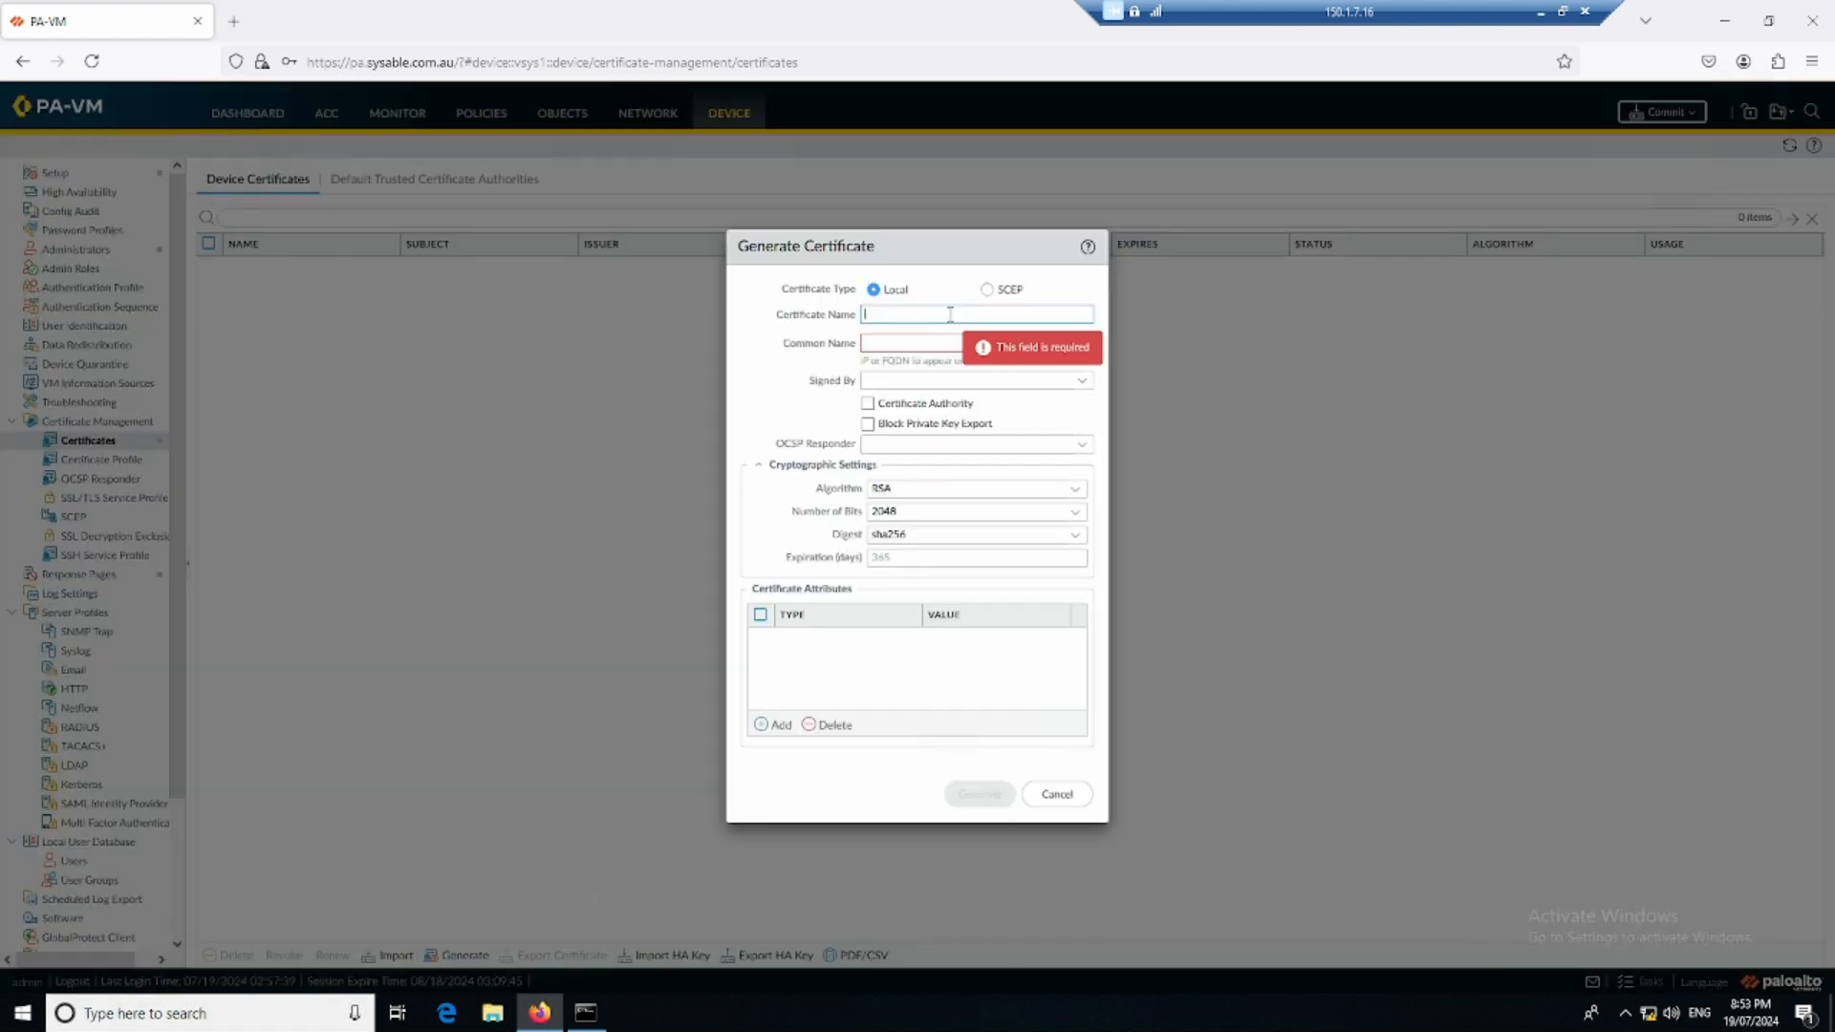
{"action": "type", "text": "Palo_alto_CA"}
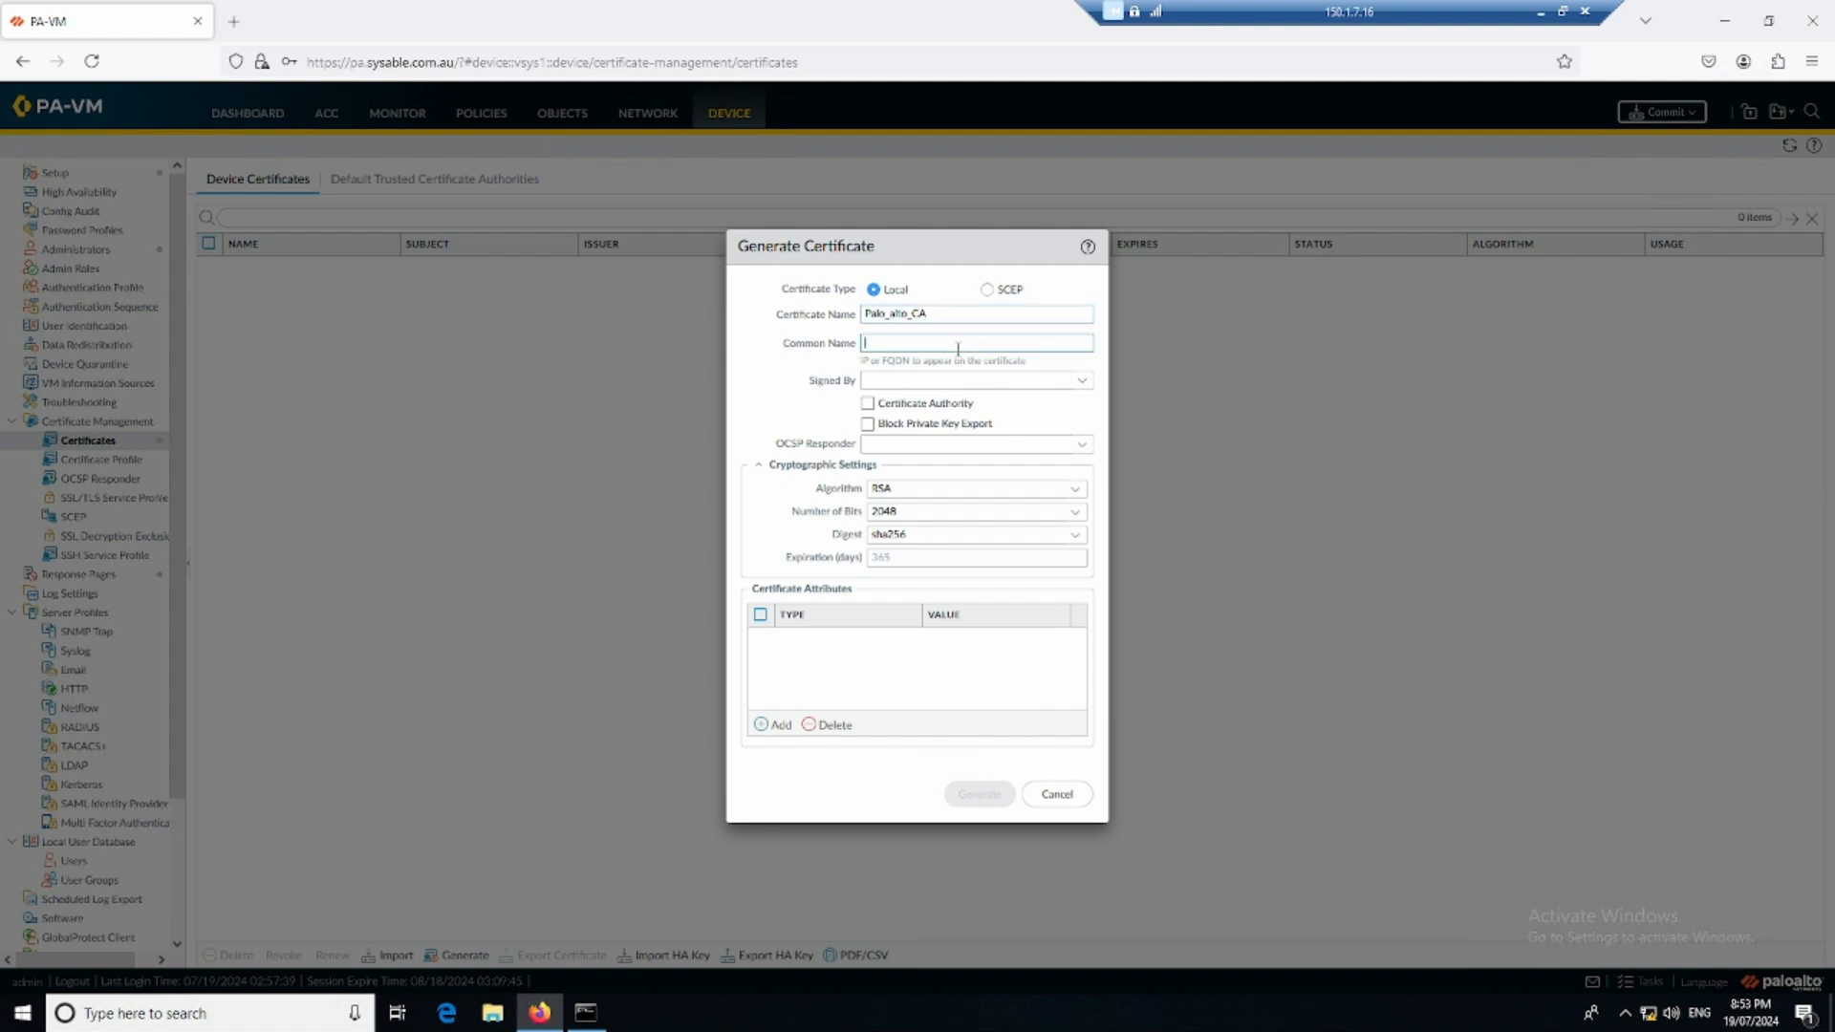
{"action": "type", "text": "Pa"}
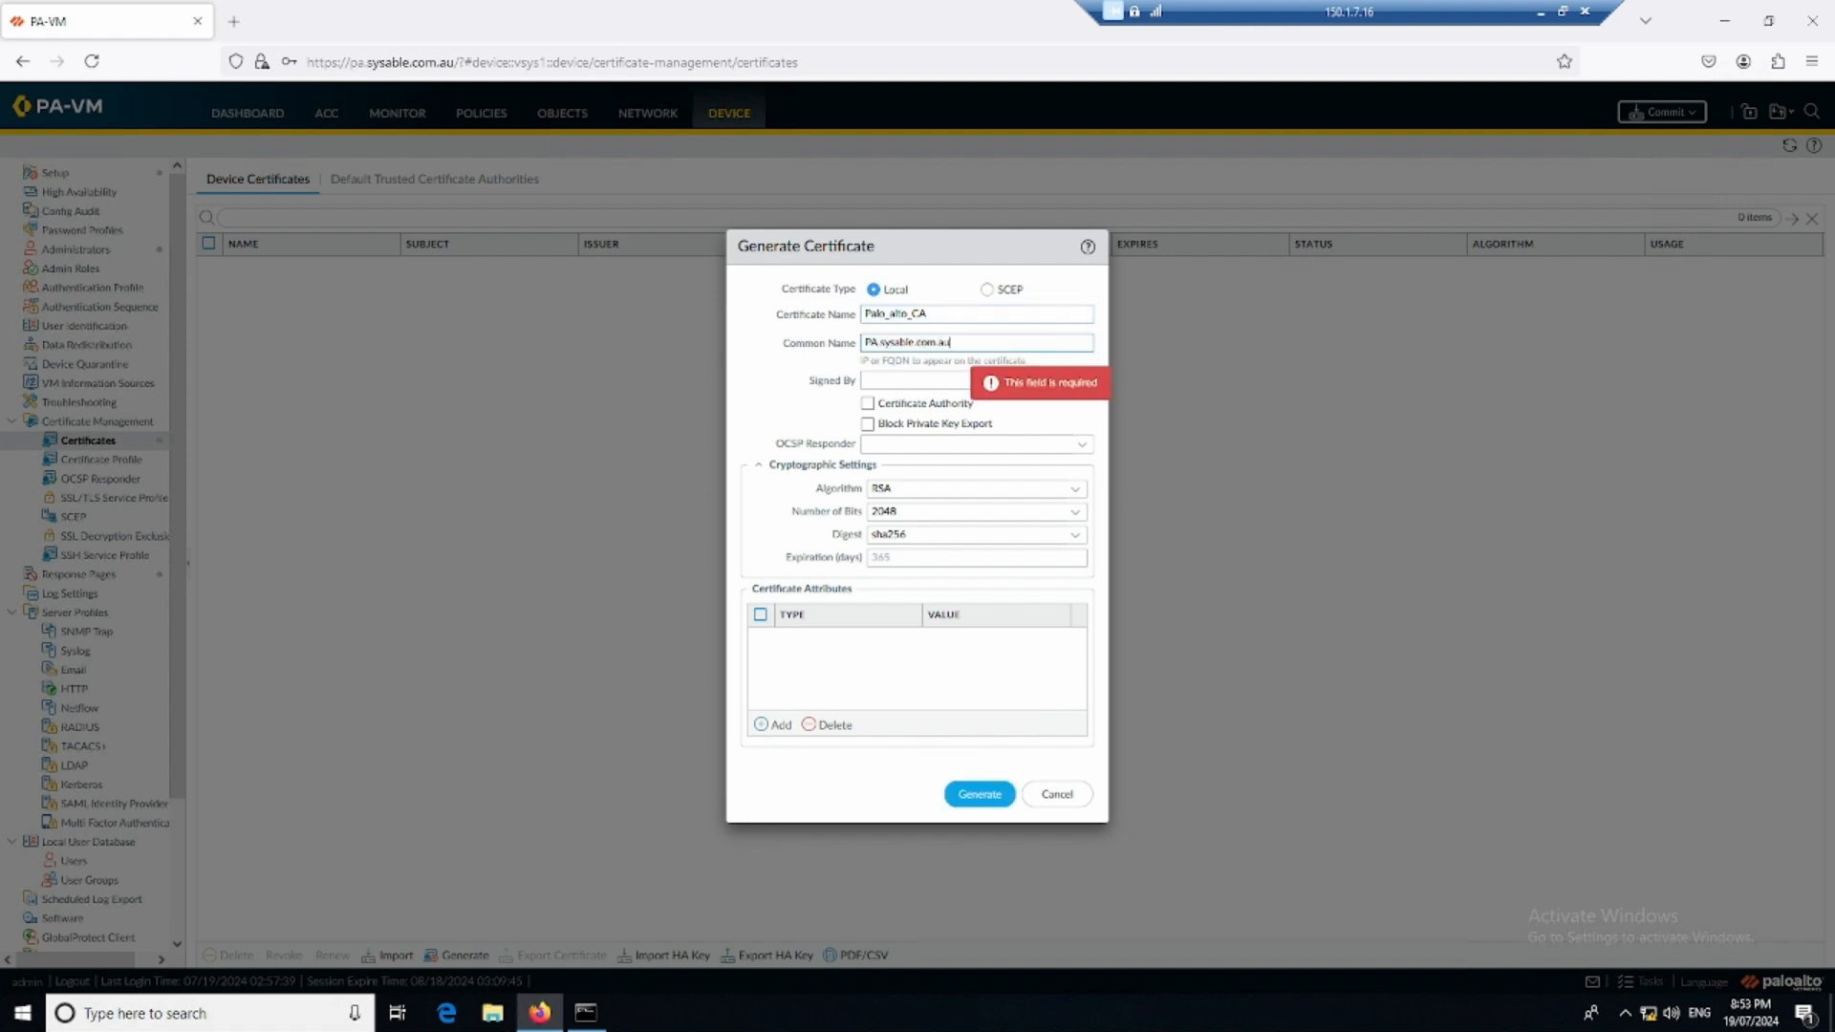
{"action": "left_click", "coordinate": [888, 407]}
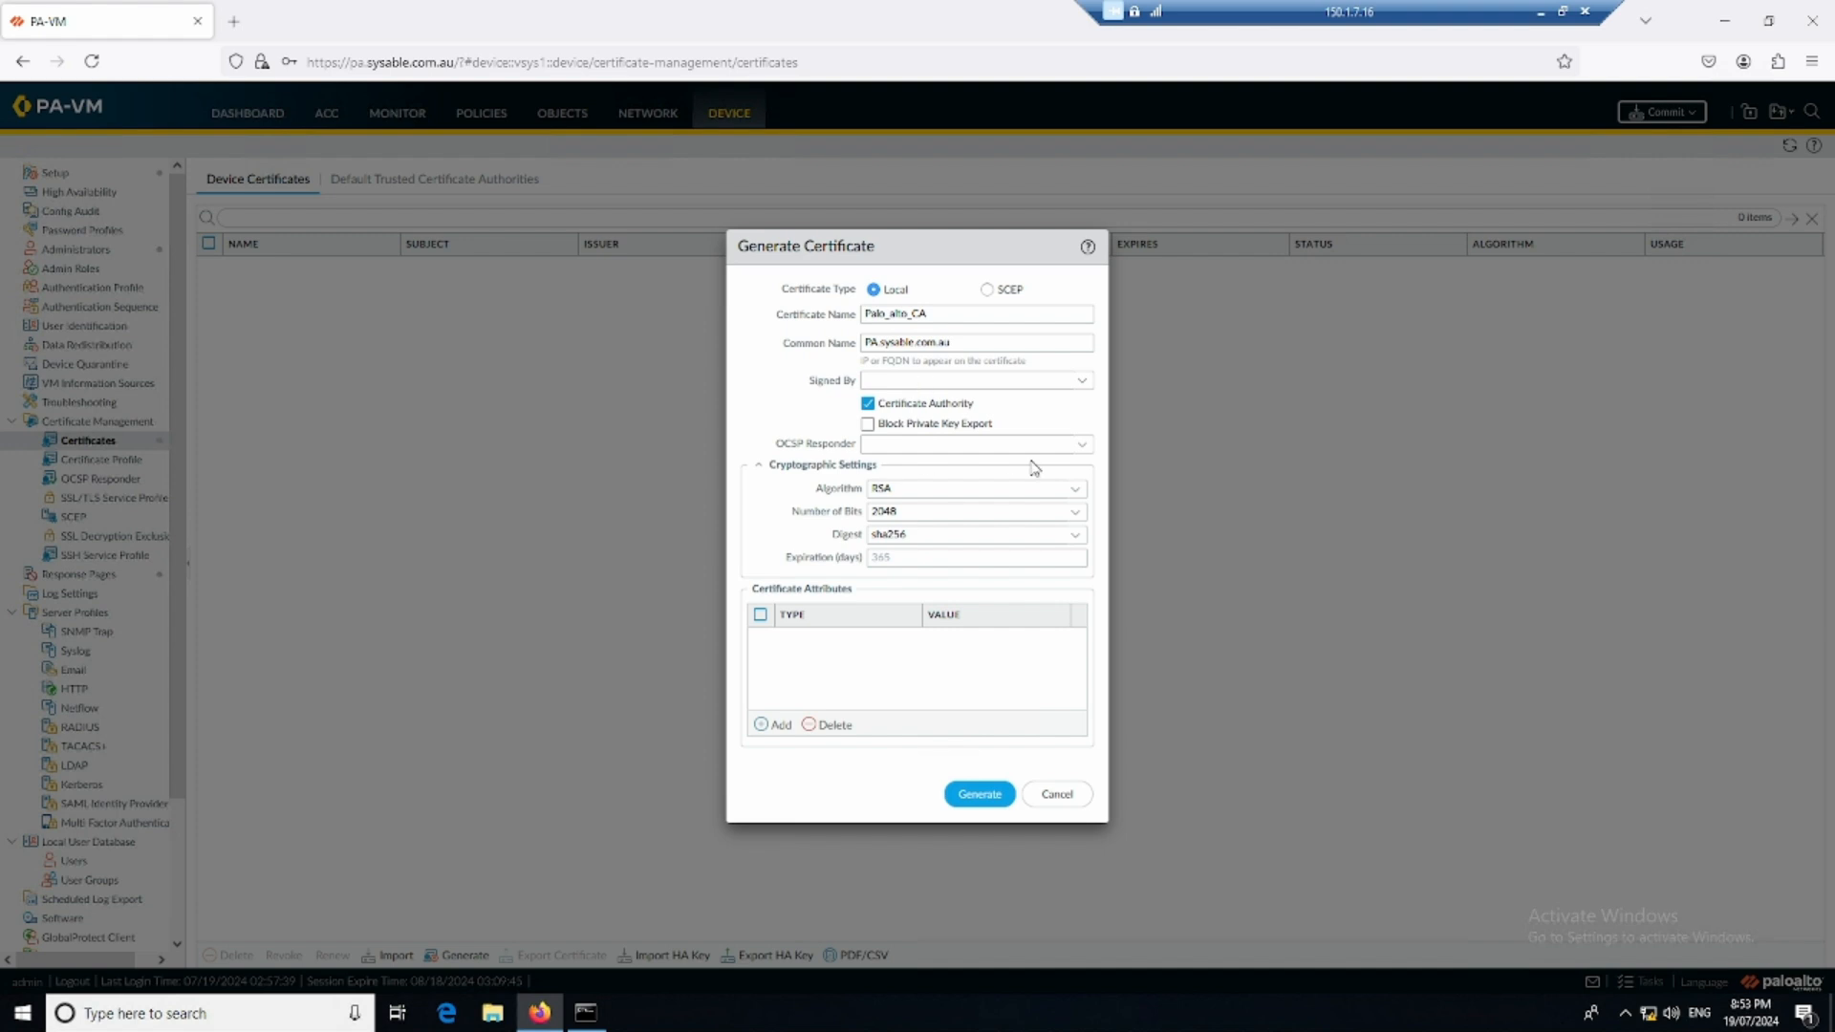
- Add certificate attribute rows for Country, Locality, State, Organization, Department and Host Name to the Palo_alto_CA certificate
{"action": "left_click", "coordinate": [779, 726]}
{"action": "left_click", "coordinate": [831, 663]}
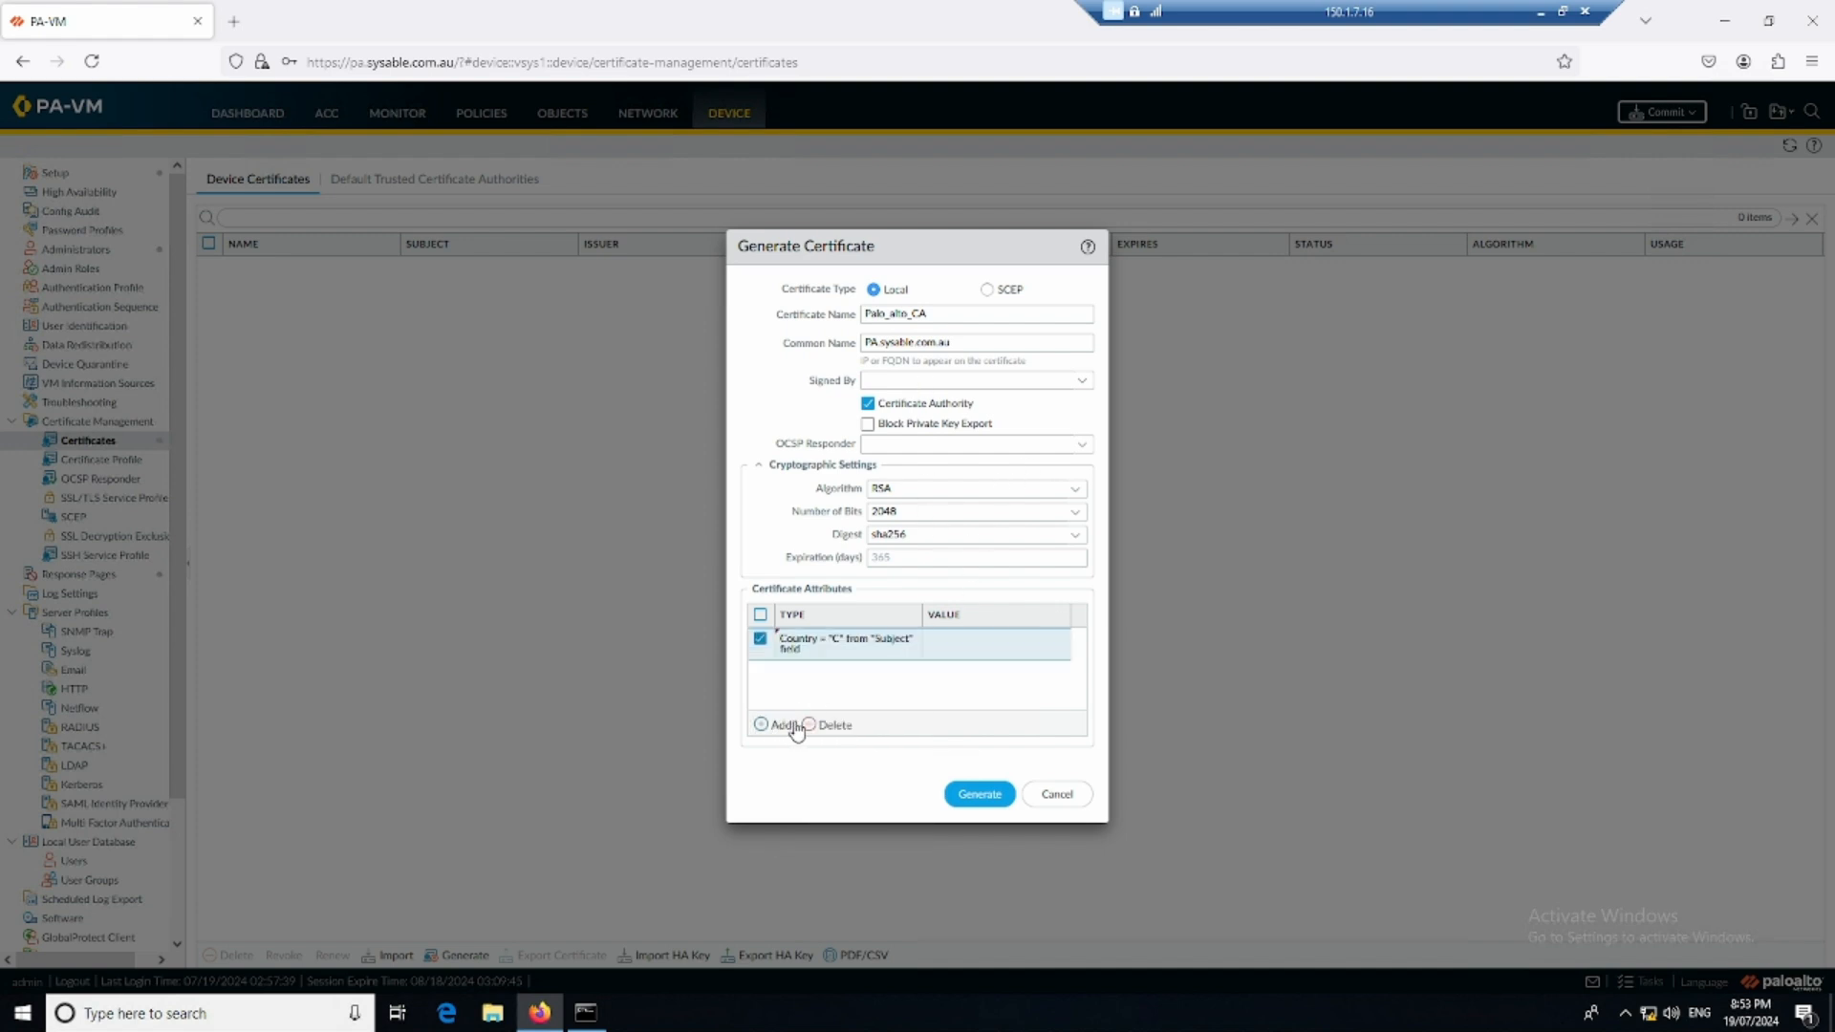
{"action": "left_click", "coordinate": [778, 726]}
{"action": "left_click", "coordinate": [808, 717]}
{"action": "left_click", "coordinate": [788, 728]}
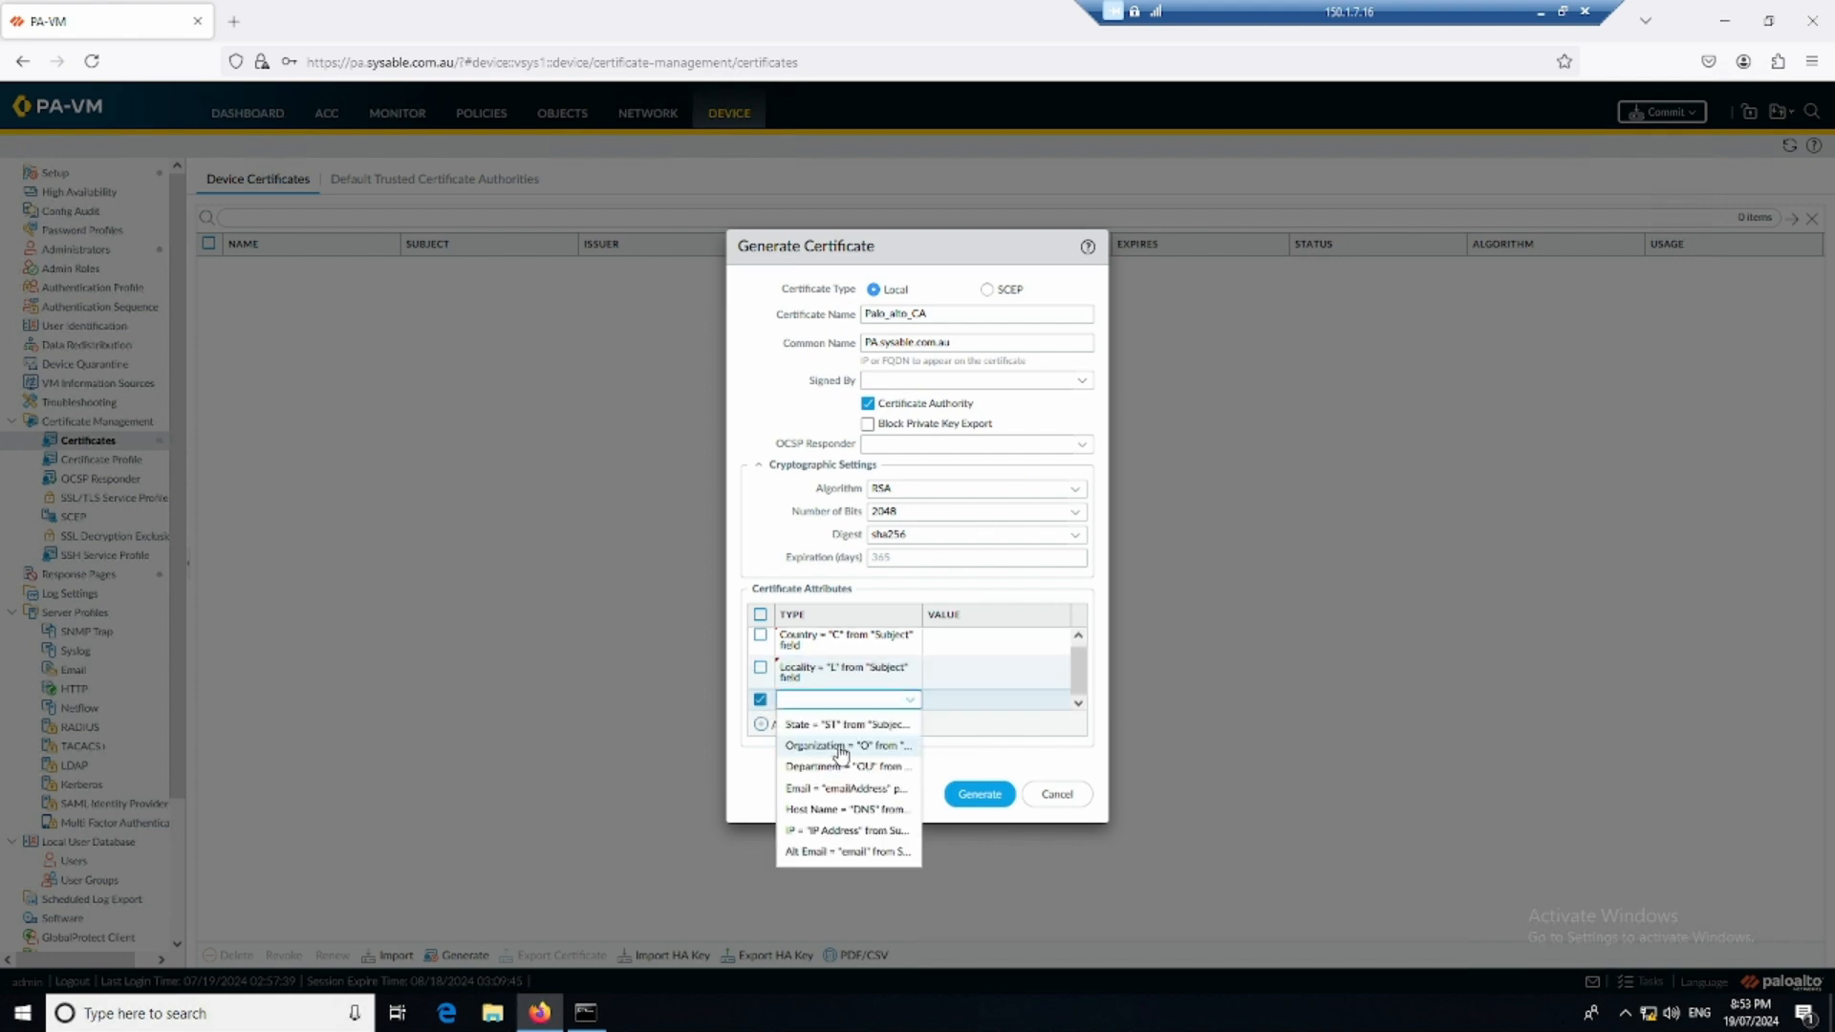
{"action": "left_click", "coordinate": [812, 716]}
{"action": "left_click", "coordinate": [789, 728]}
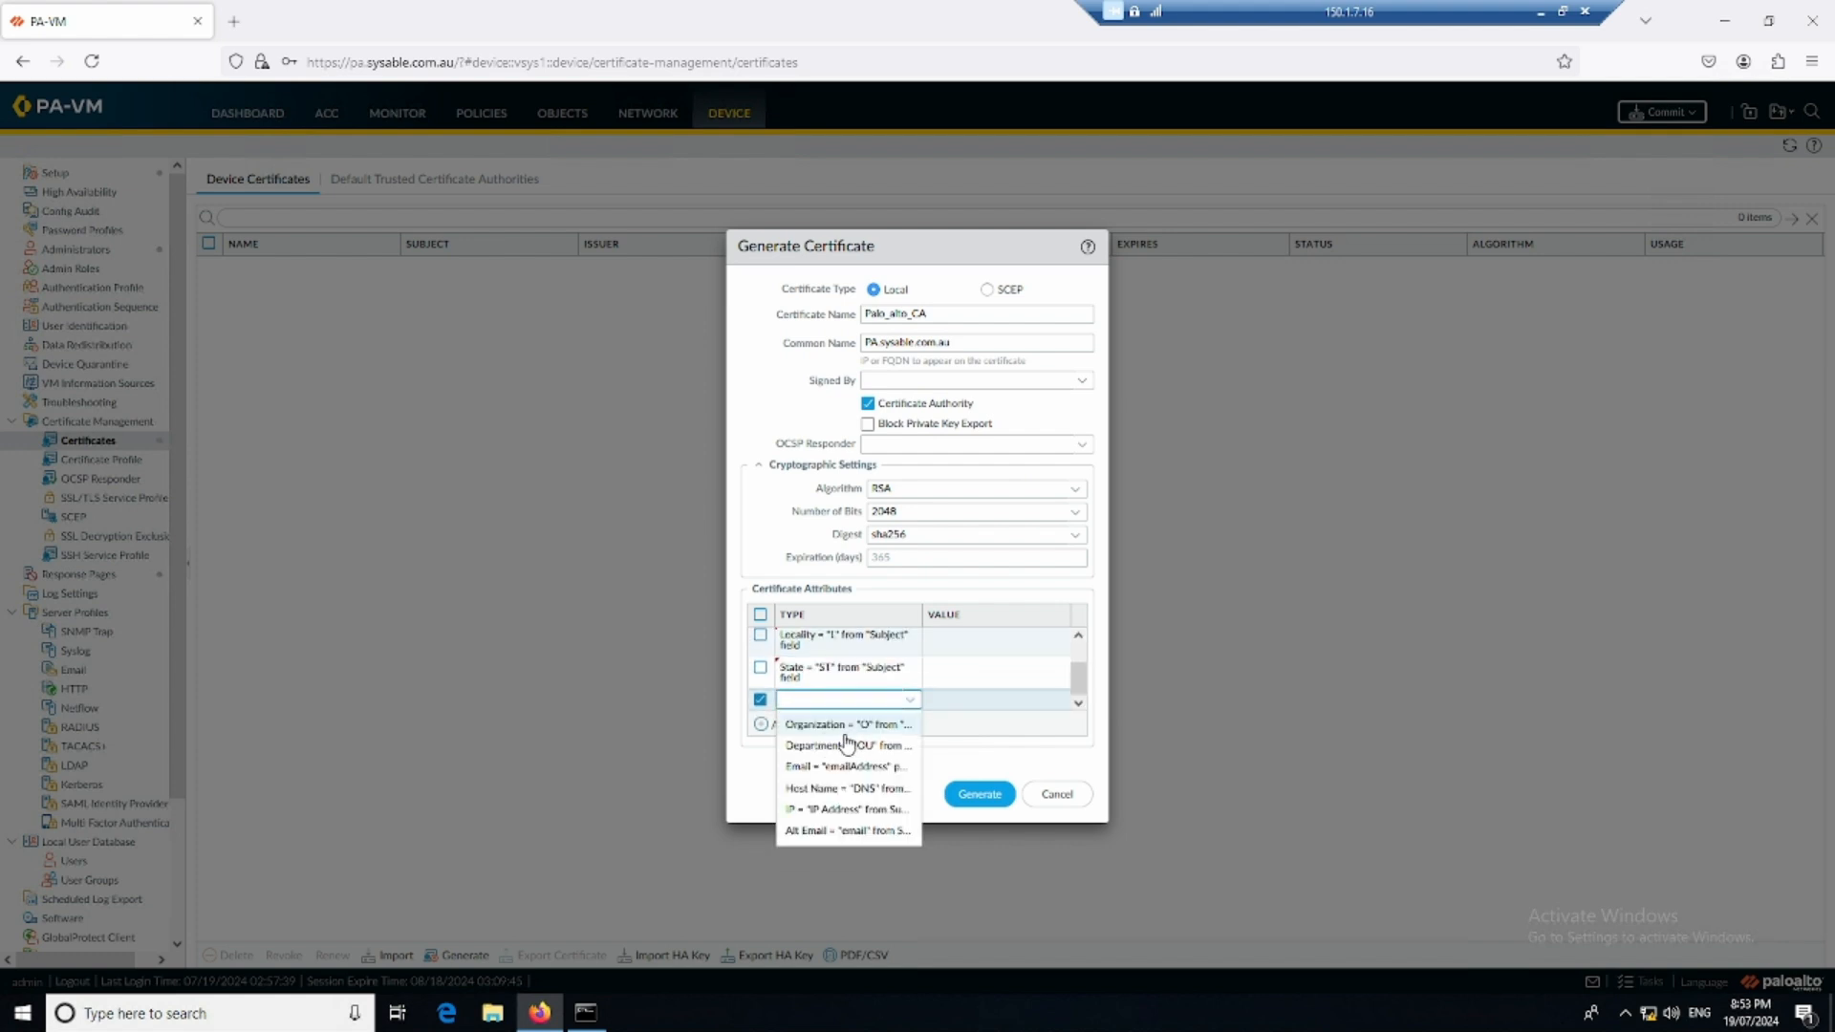
{"action": "left_click", "coordinate": [827, 728]}
{"action": "left_click", "coordinate": [779, 726]}
{"action": "left_click", "coordinate": [842, 732]}
{"action": "left_click", "coordinate": [779, 726]}
{"action": "left_click", "coordinate": [827, 766]}
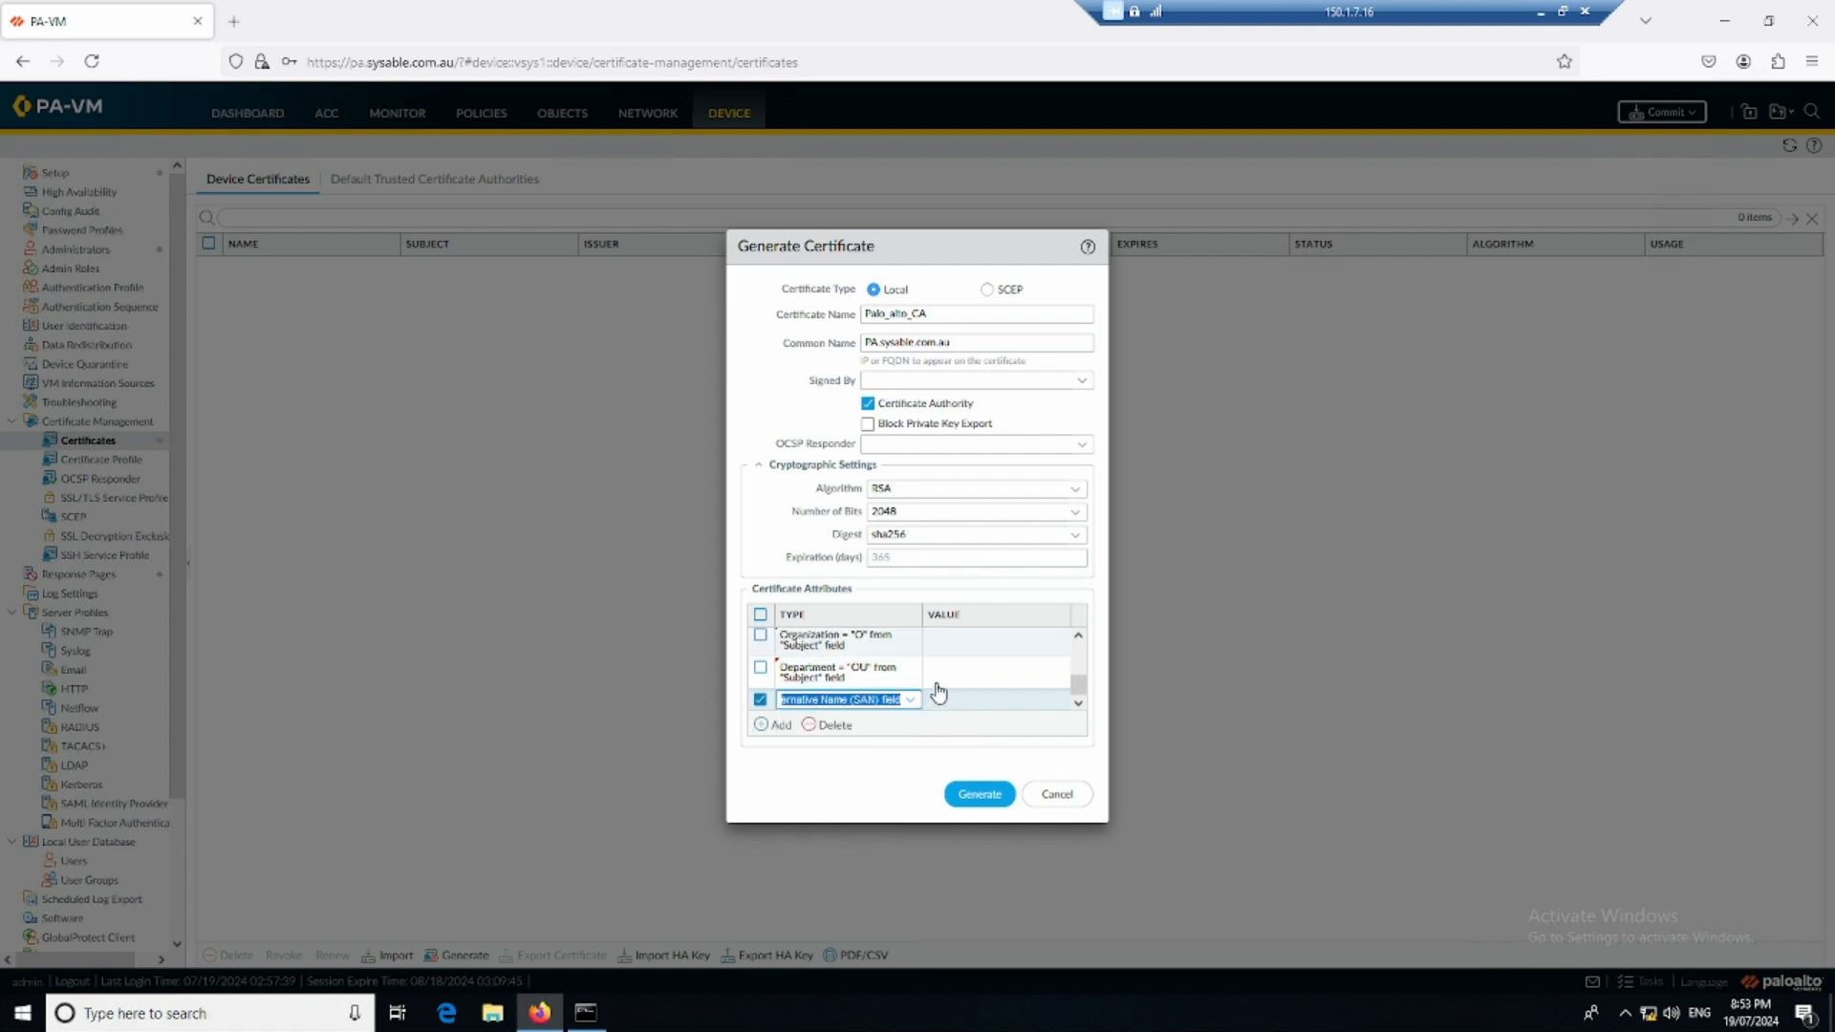
- Set the certificate's Country attribute to AU (Australia), Locality to MEL and State to VIC
{"action": "scroll", "coordinate": [855, 674], "scroll_direction": "up", "scroll_amount": 3}
{"action": "left_click", "coordinate": [956, 638]}
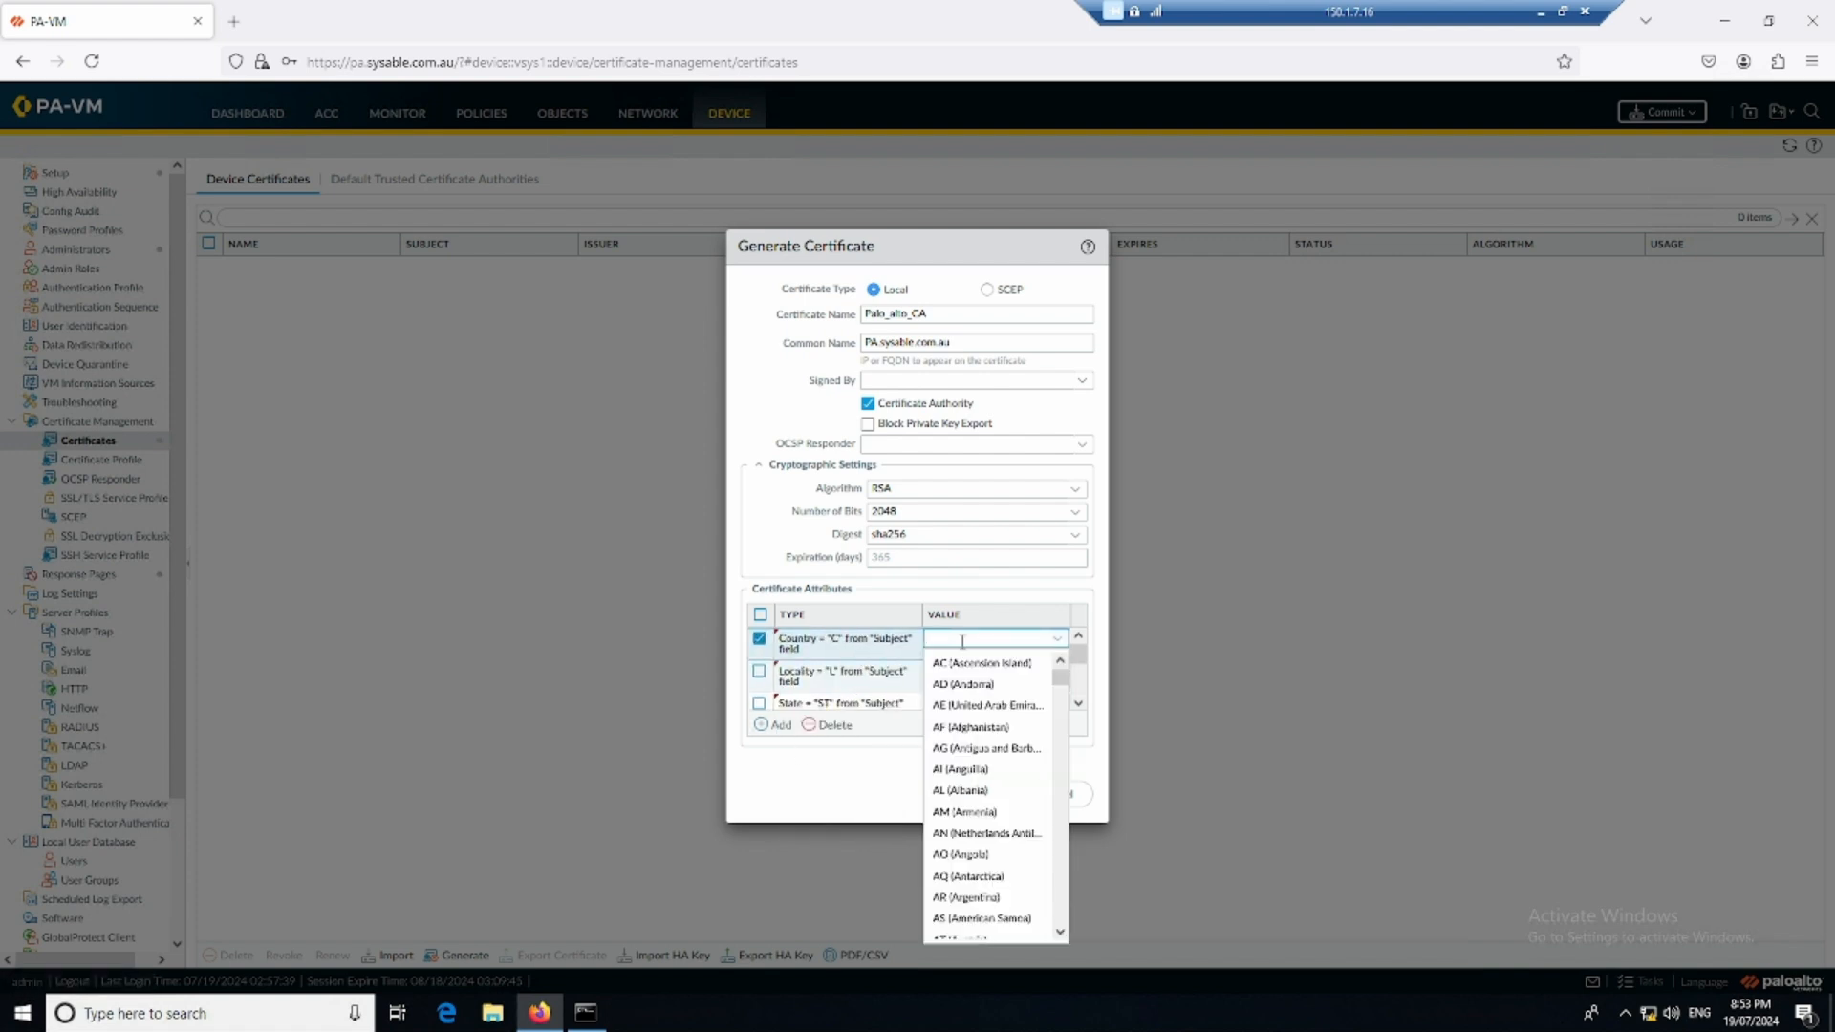
{"action": "type", "text": "AU"}
{"action": "left_click", "coordinate": [955, 680]}
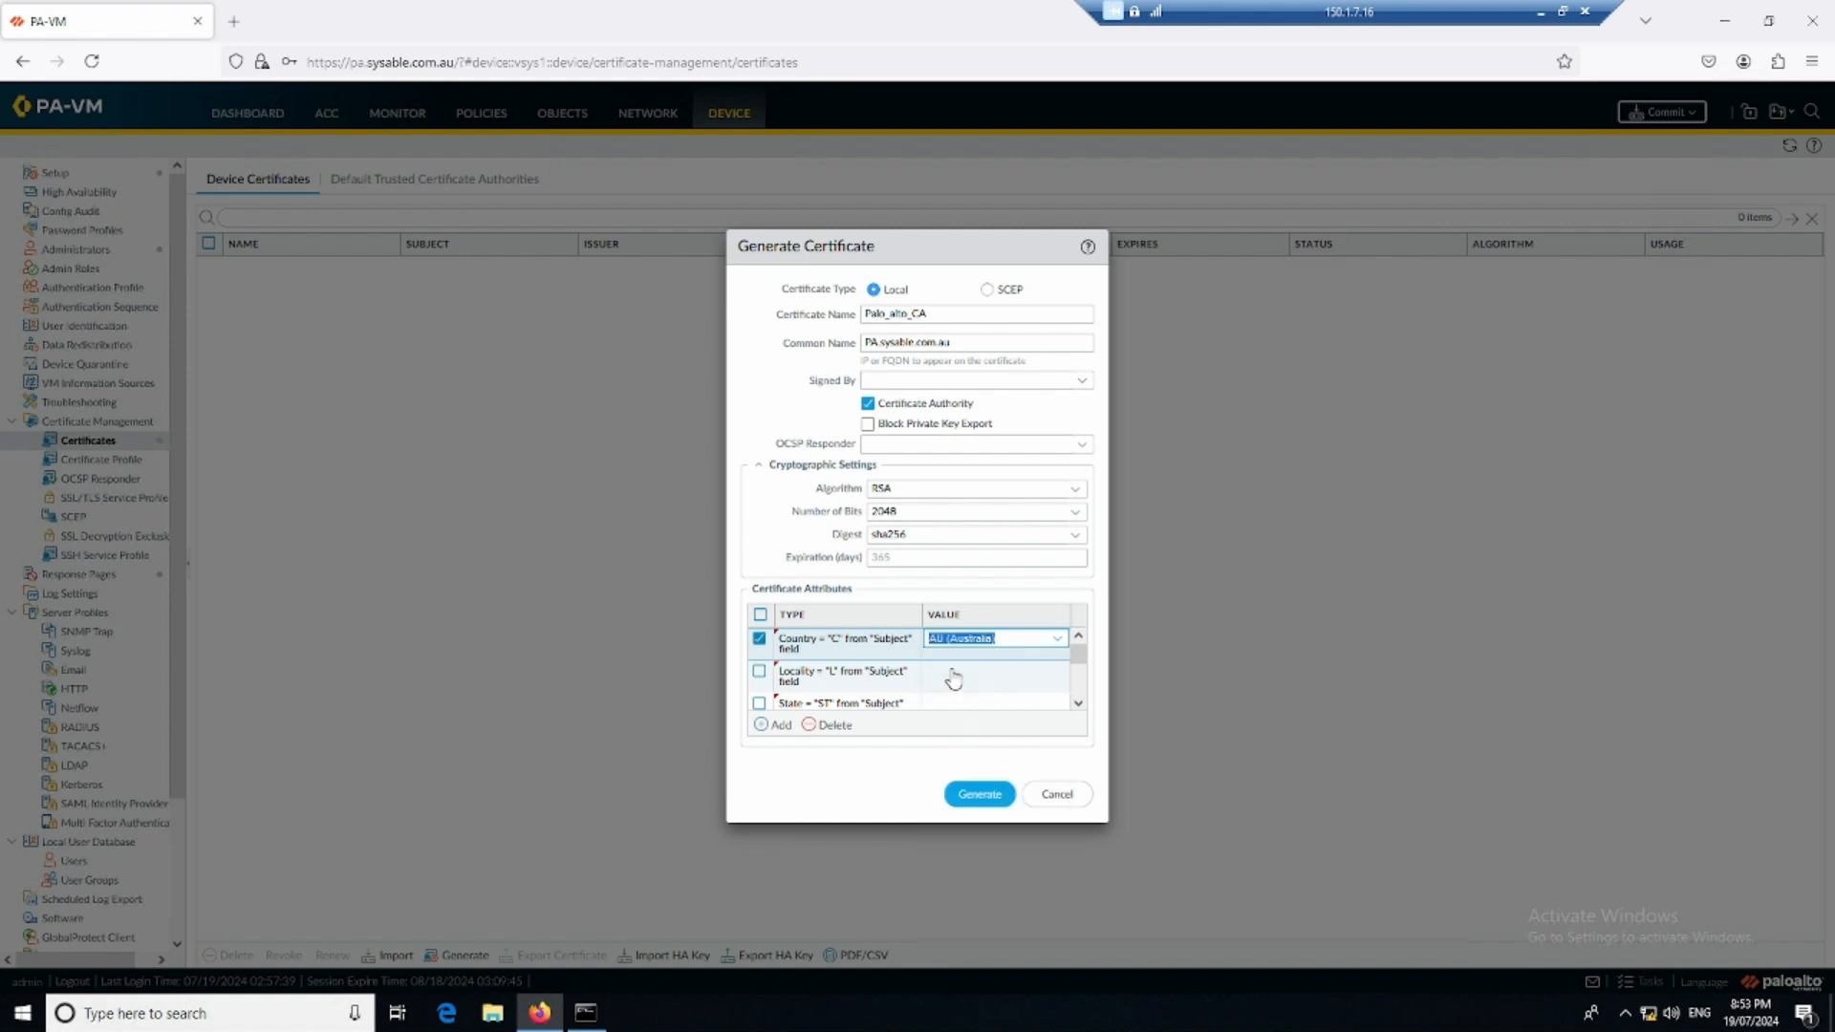
{"action": "left_click", "coordinate": [972, 672]}
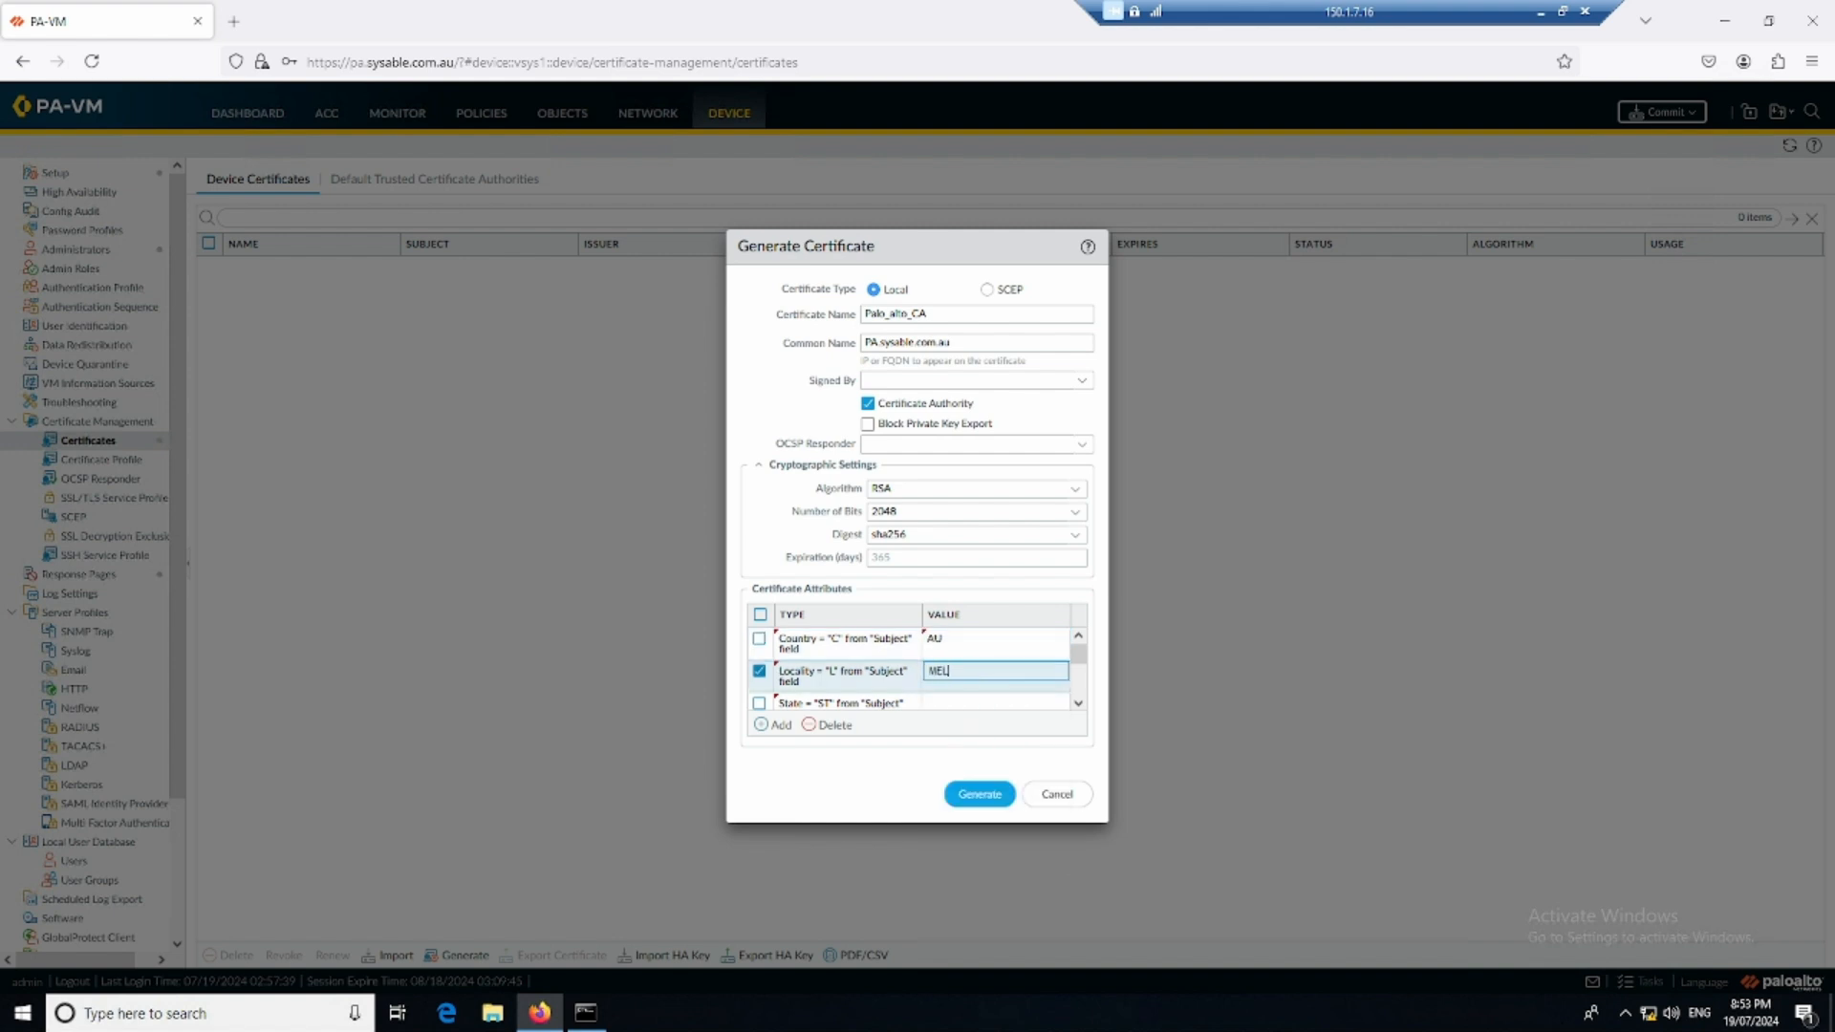
{"action": "type", "text": "MEL"}
{"action": "left_click", "coordinate": [925, 695]}
{"action": "left_click", "coordinate": [971, 669]}
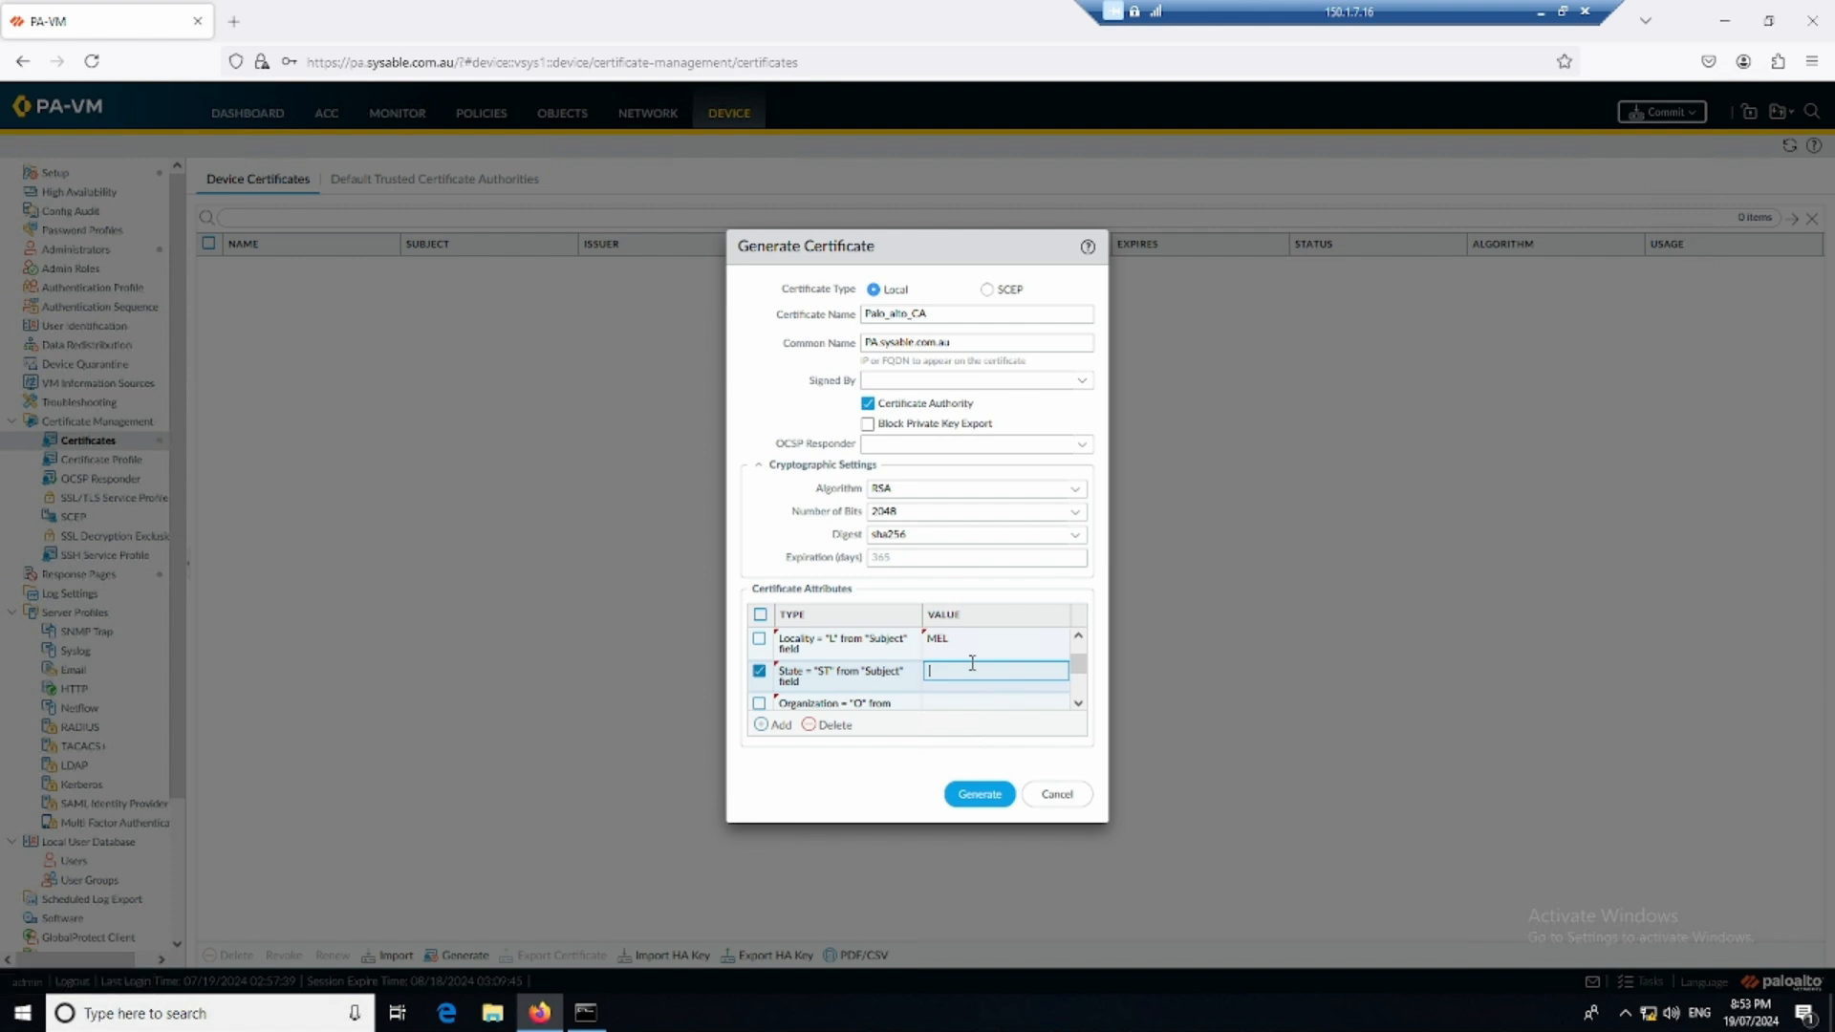
{"action": "key", "text": "Return"}
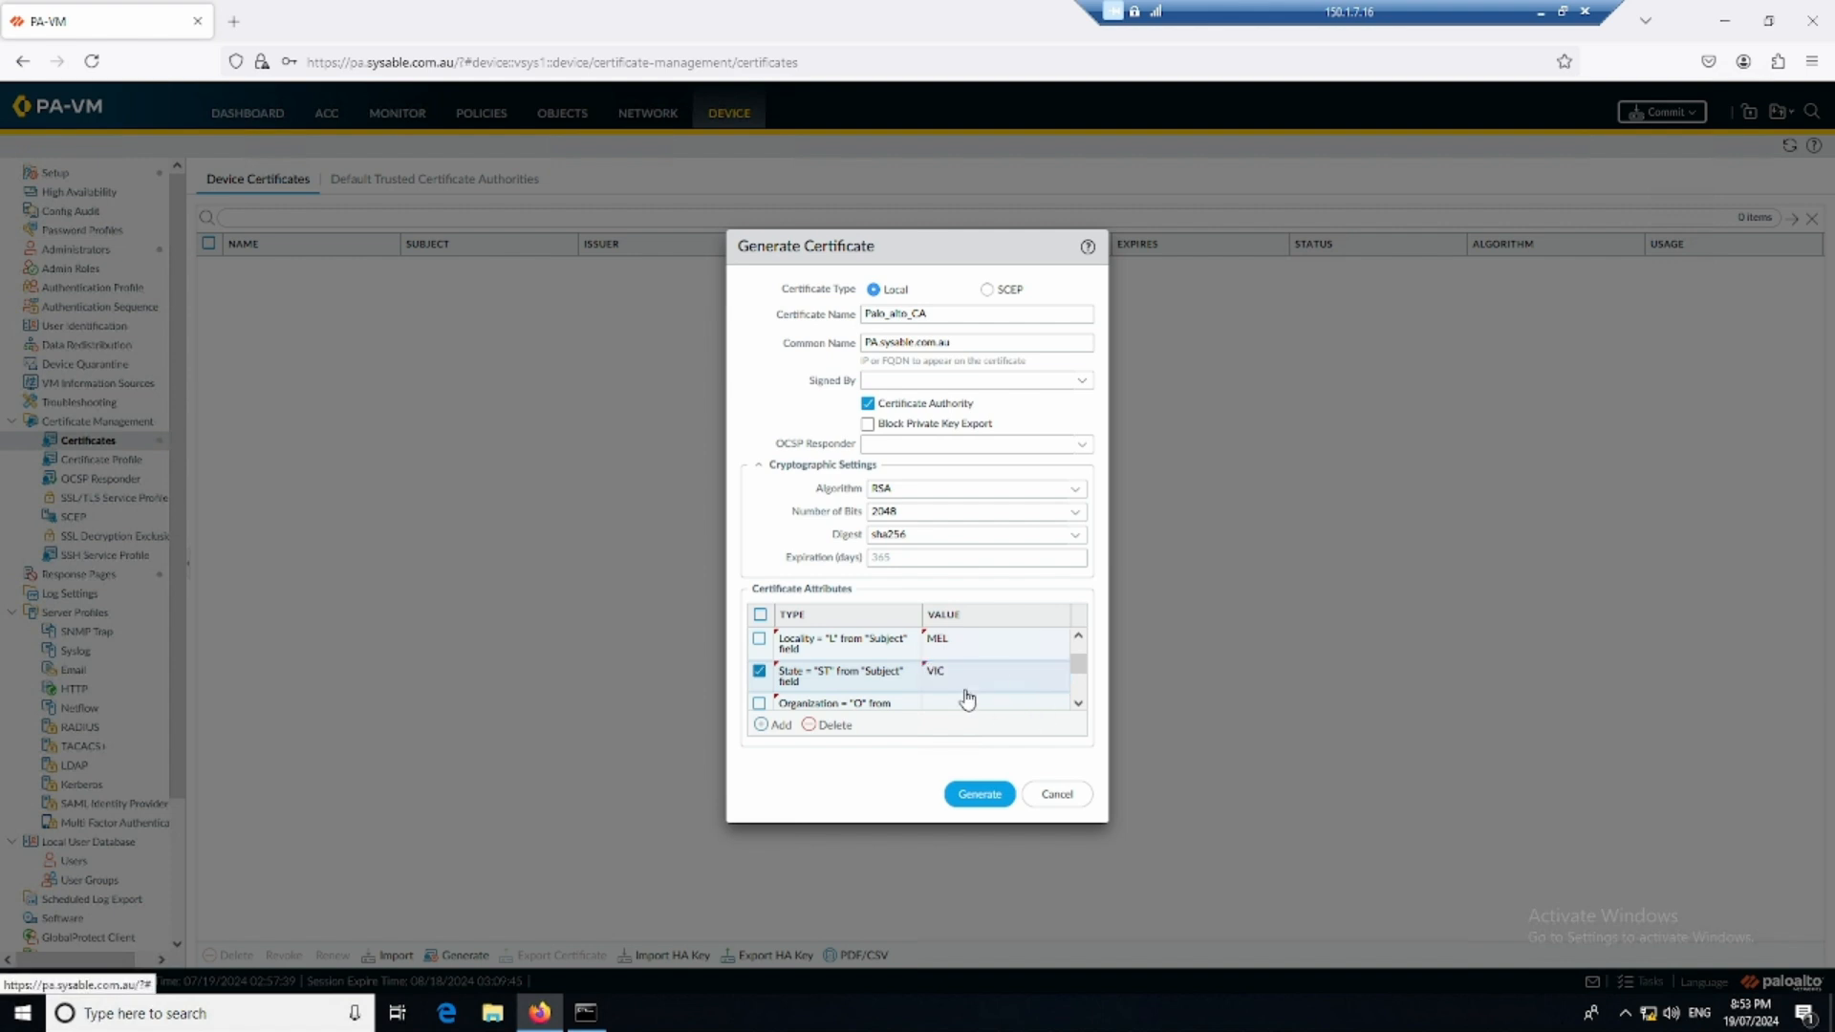
- Set the certificate's Organization attribute to Sysable and its Department attribute to IT
{"action": "scroll", "coordinate": [981, 704], "scroll_direction": "down", "scroll_amount": 1}
{"action": "left_click", "coordinate": [962, 646]}
{"action": "left_click", "coordinate": [961, 646]}
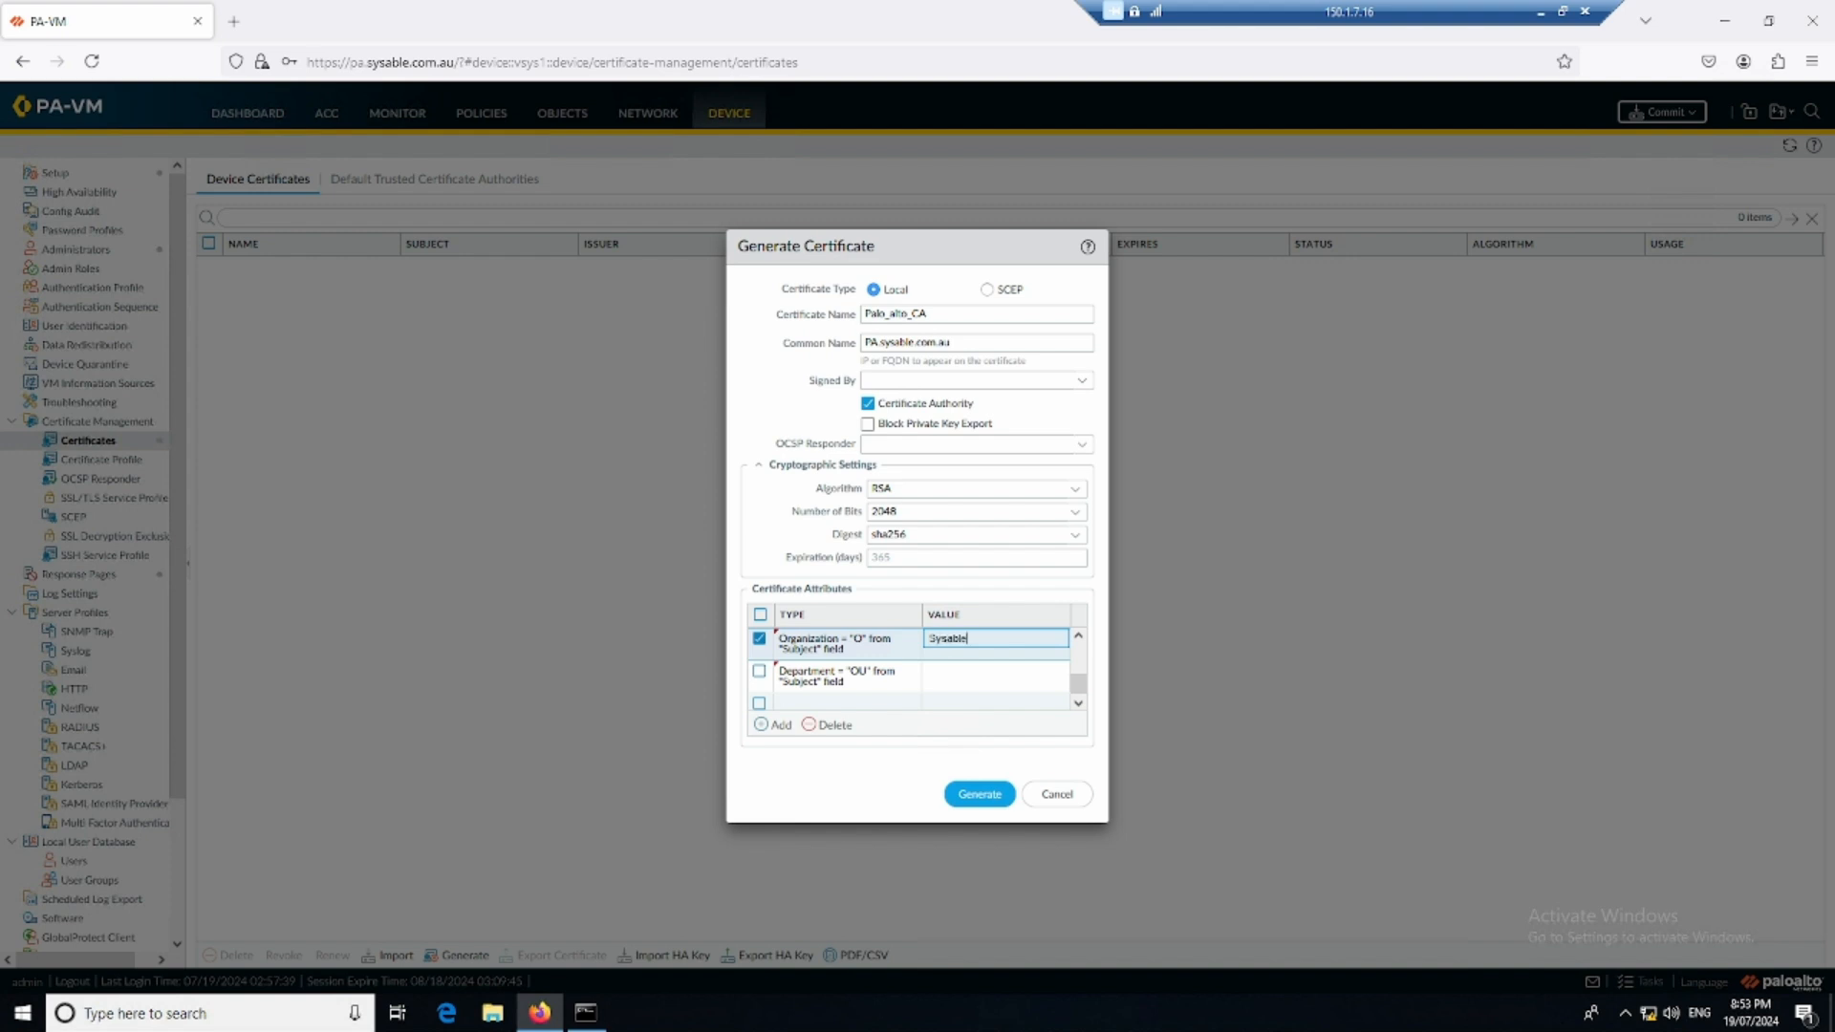
{"action": "left_click", "coordinate": [976, 668]}
{"action": "left_click", "coordinate": [979, 667]}
{"action": "key", "text": "Return"}
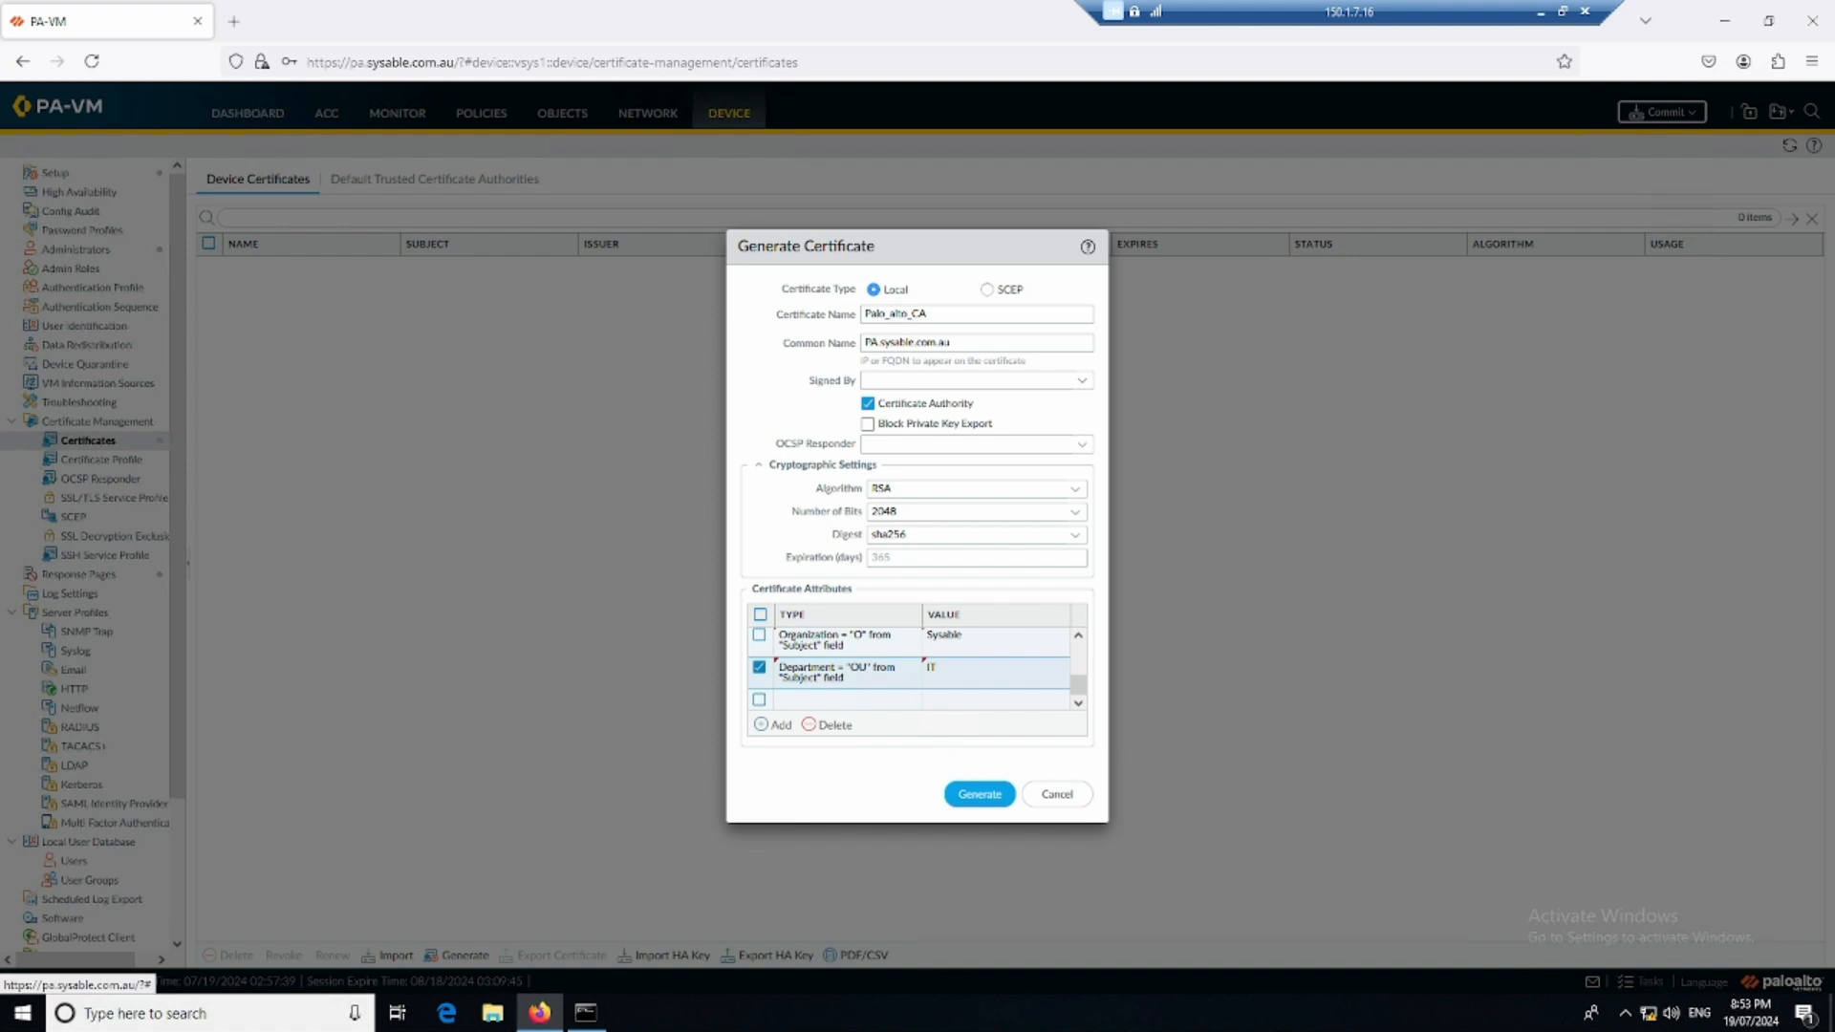
- Set the empty last attribute row to Host Name (DNS) with value PA.sysable.com.au and generate the certificate
{"action": "left_click", "coordinate": [960, 707]}
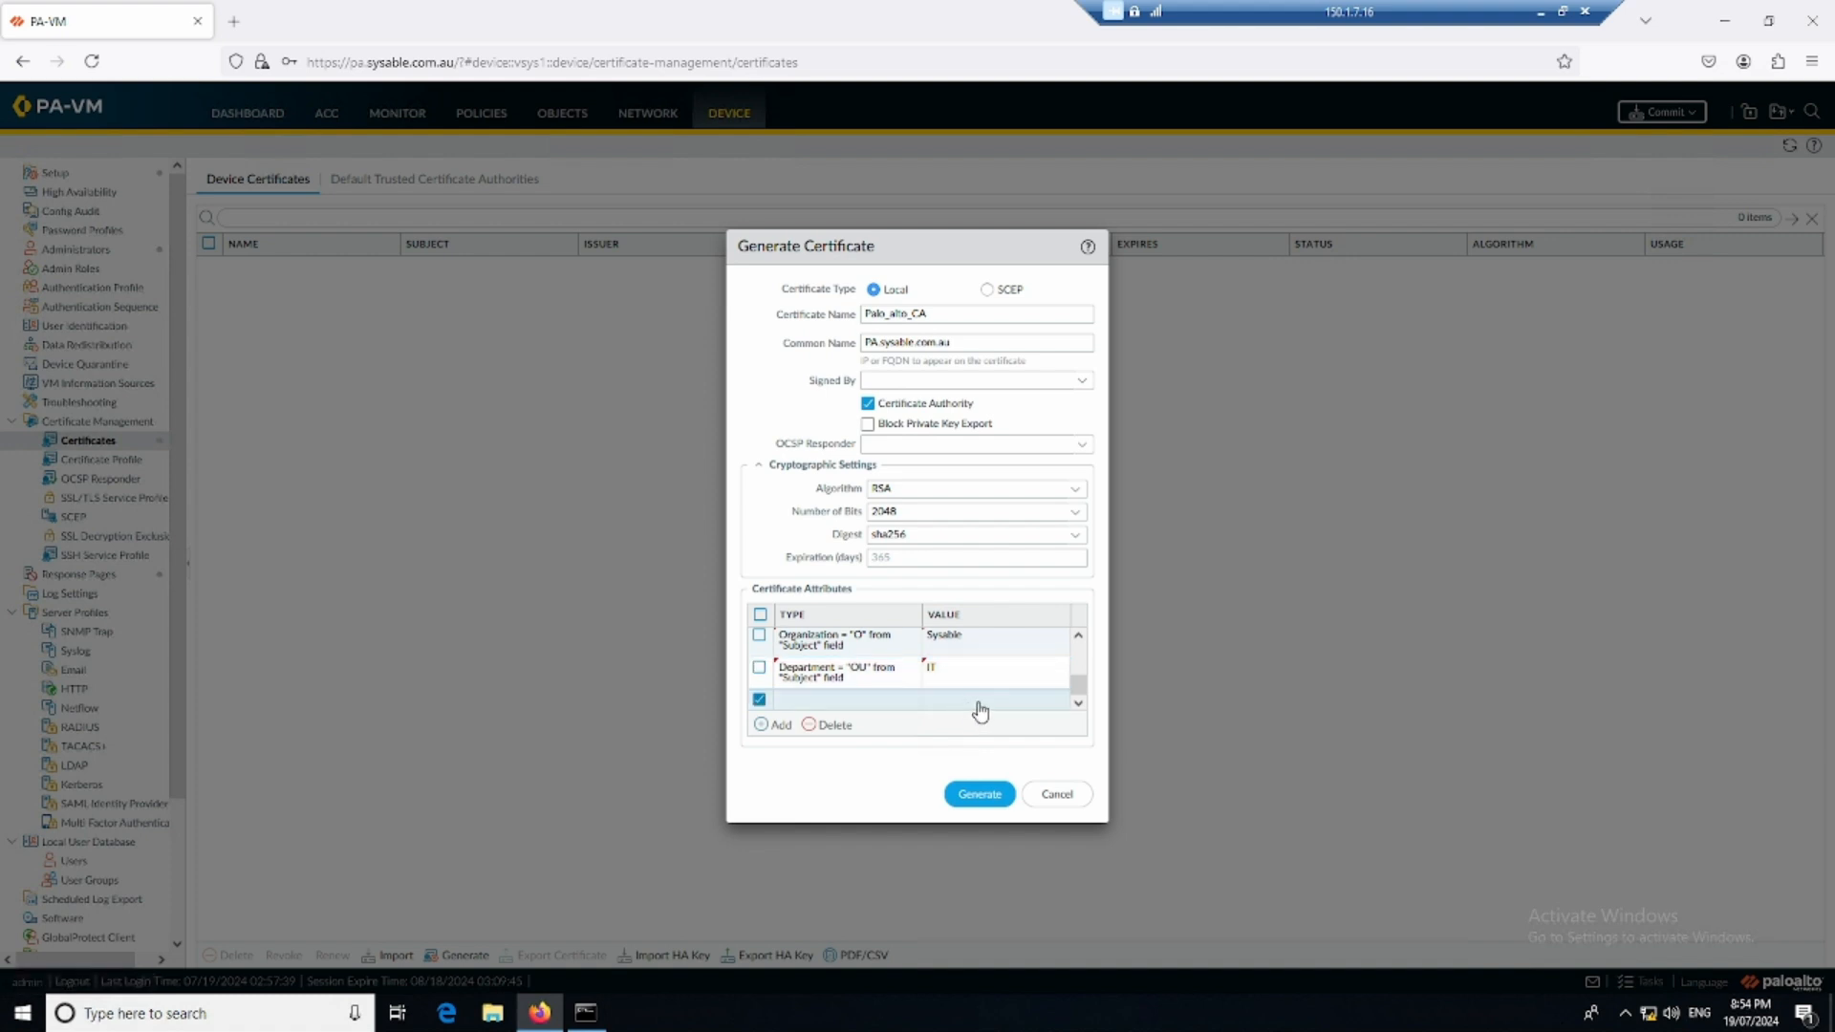
{"action": "left_click", "coordinate": [872, 703]}
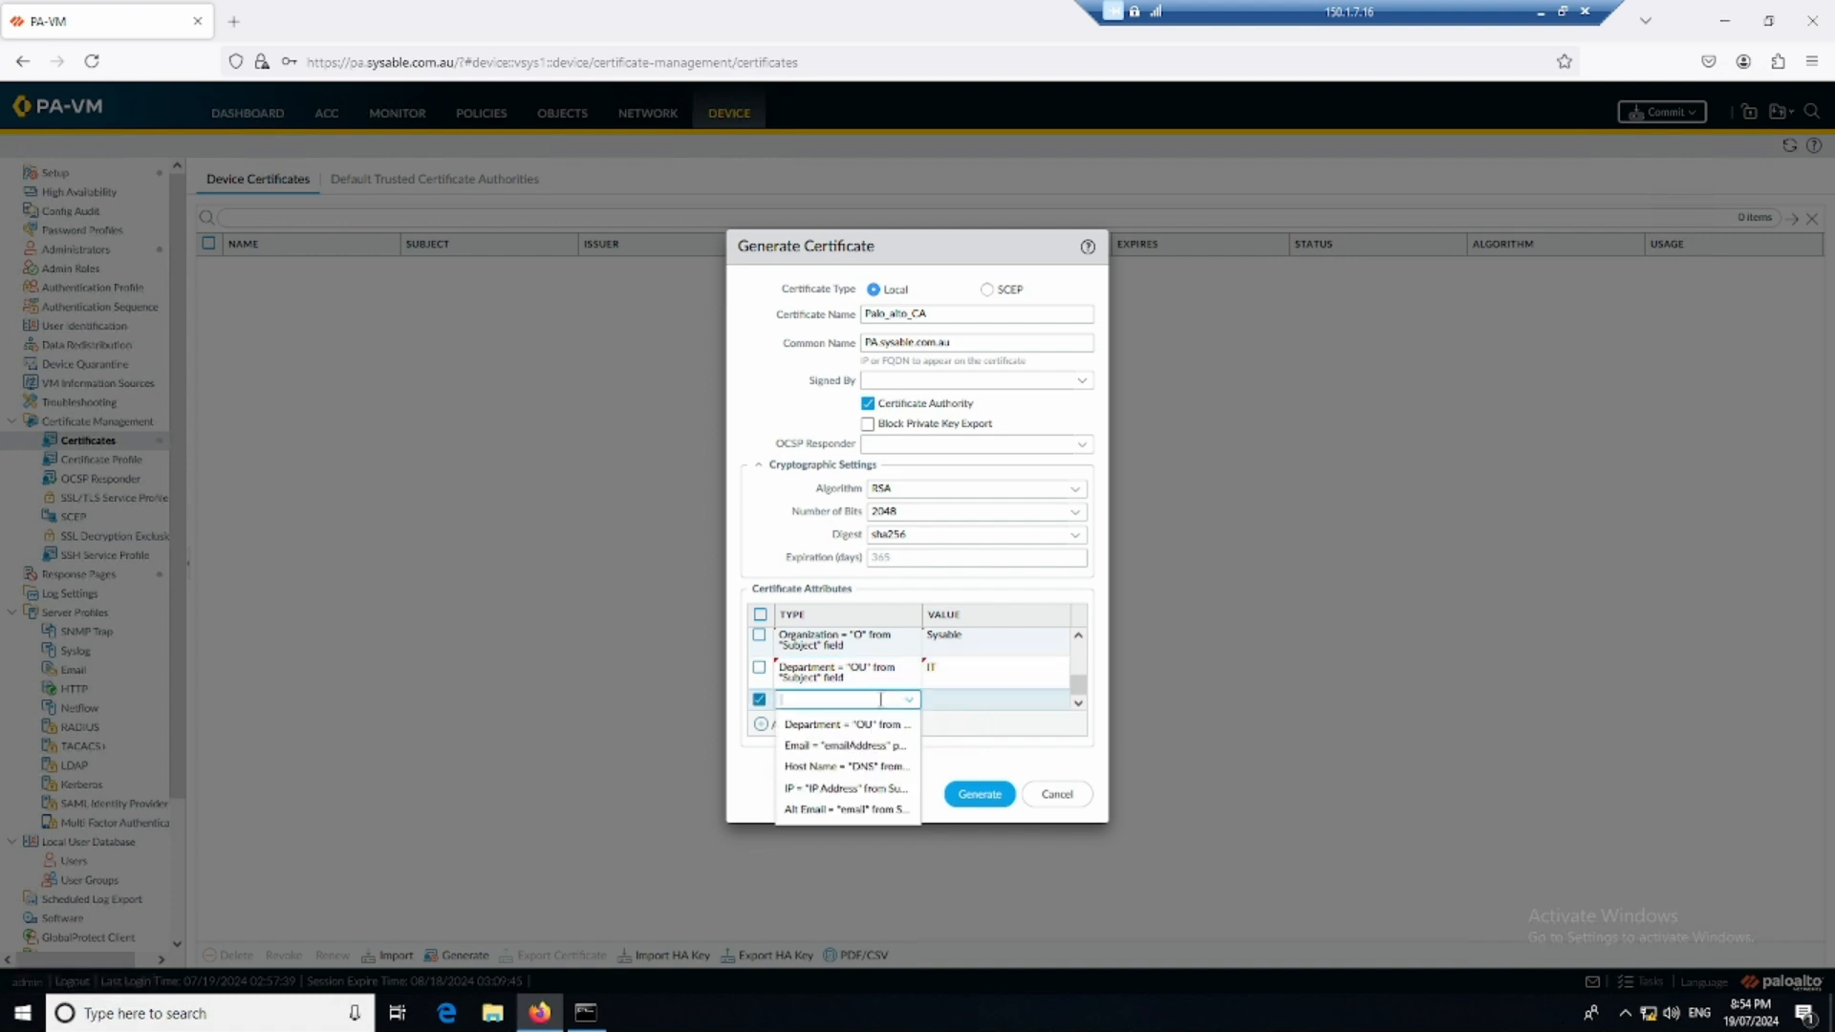
{"action": "left_click", "coordinate": [855, 766]}
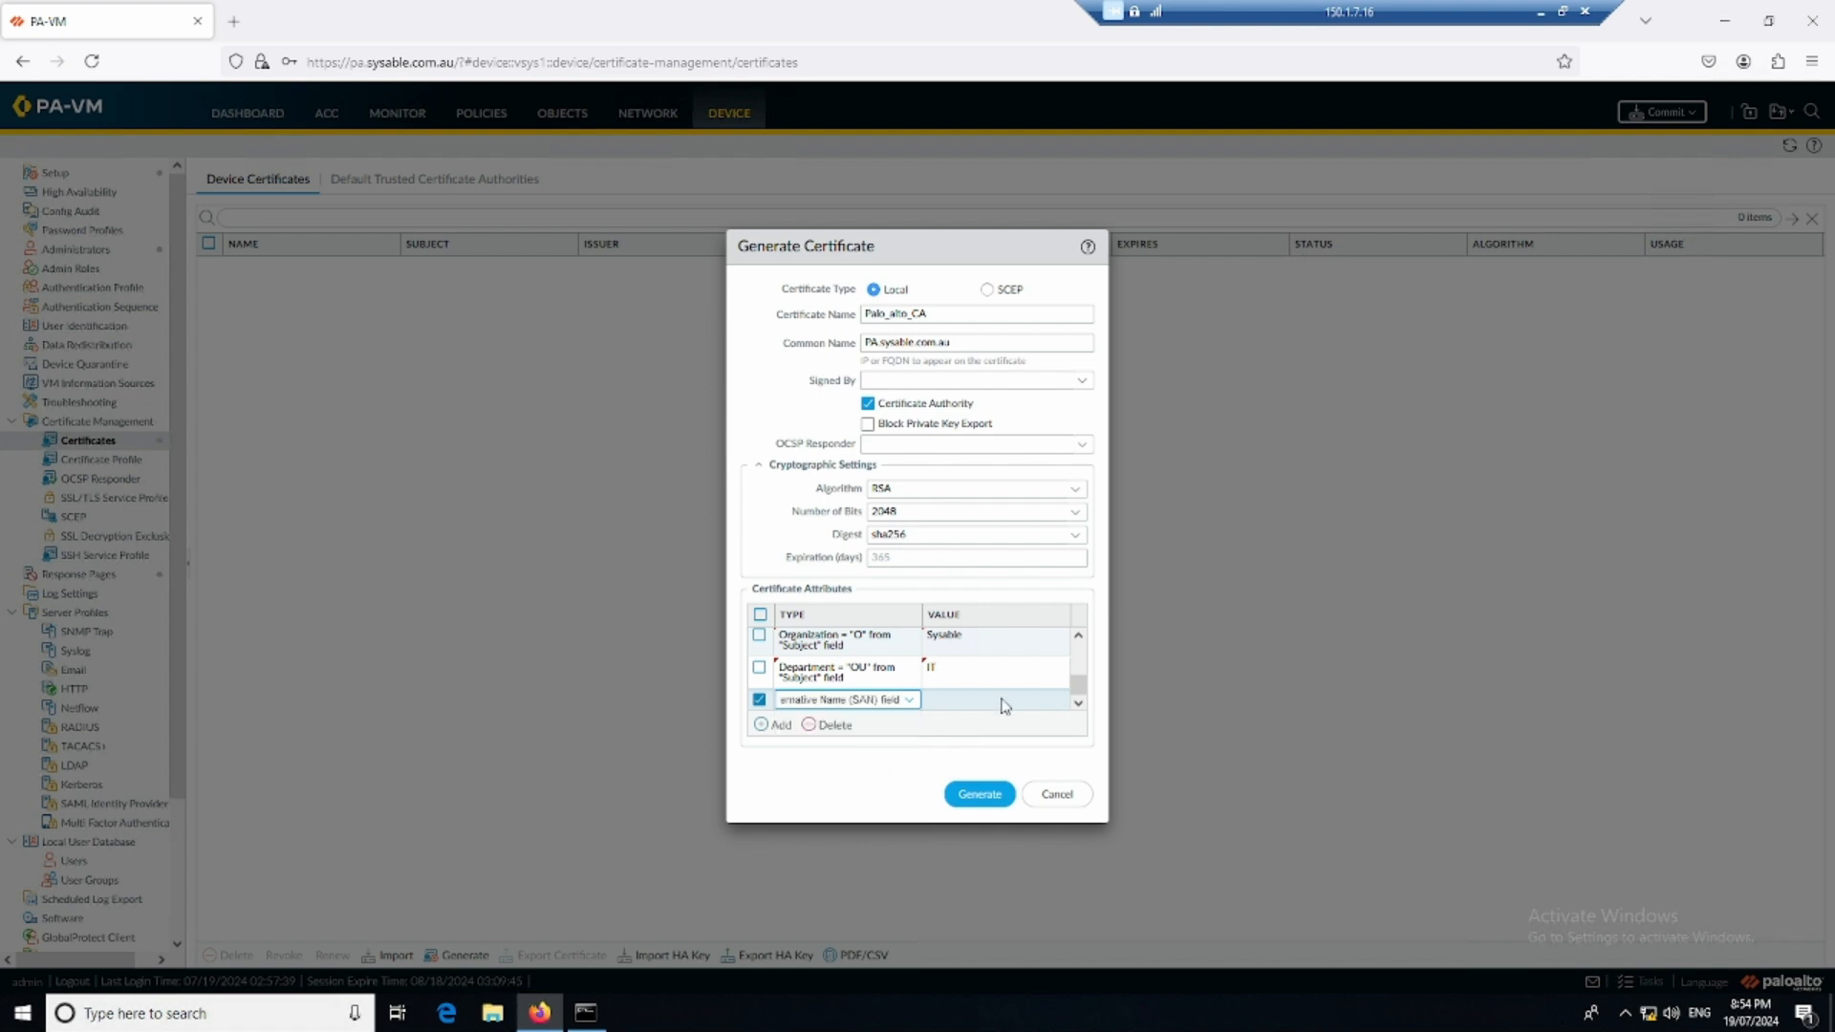
{"action": "left_click", "coordinate": [999, 704]}
{"action": "type", "text": "PA.sysable.com.au"}
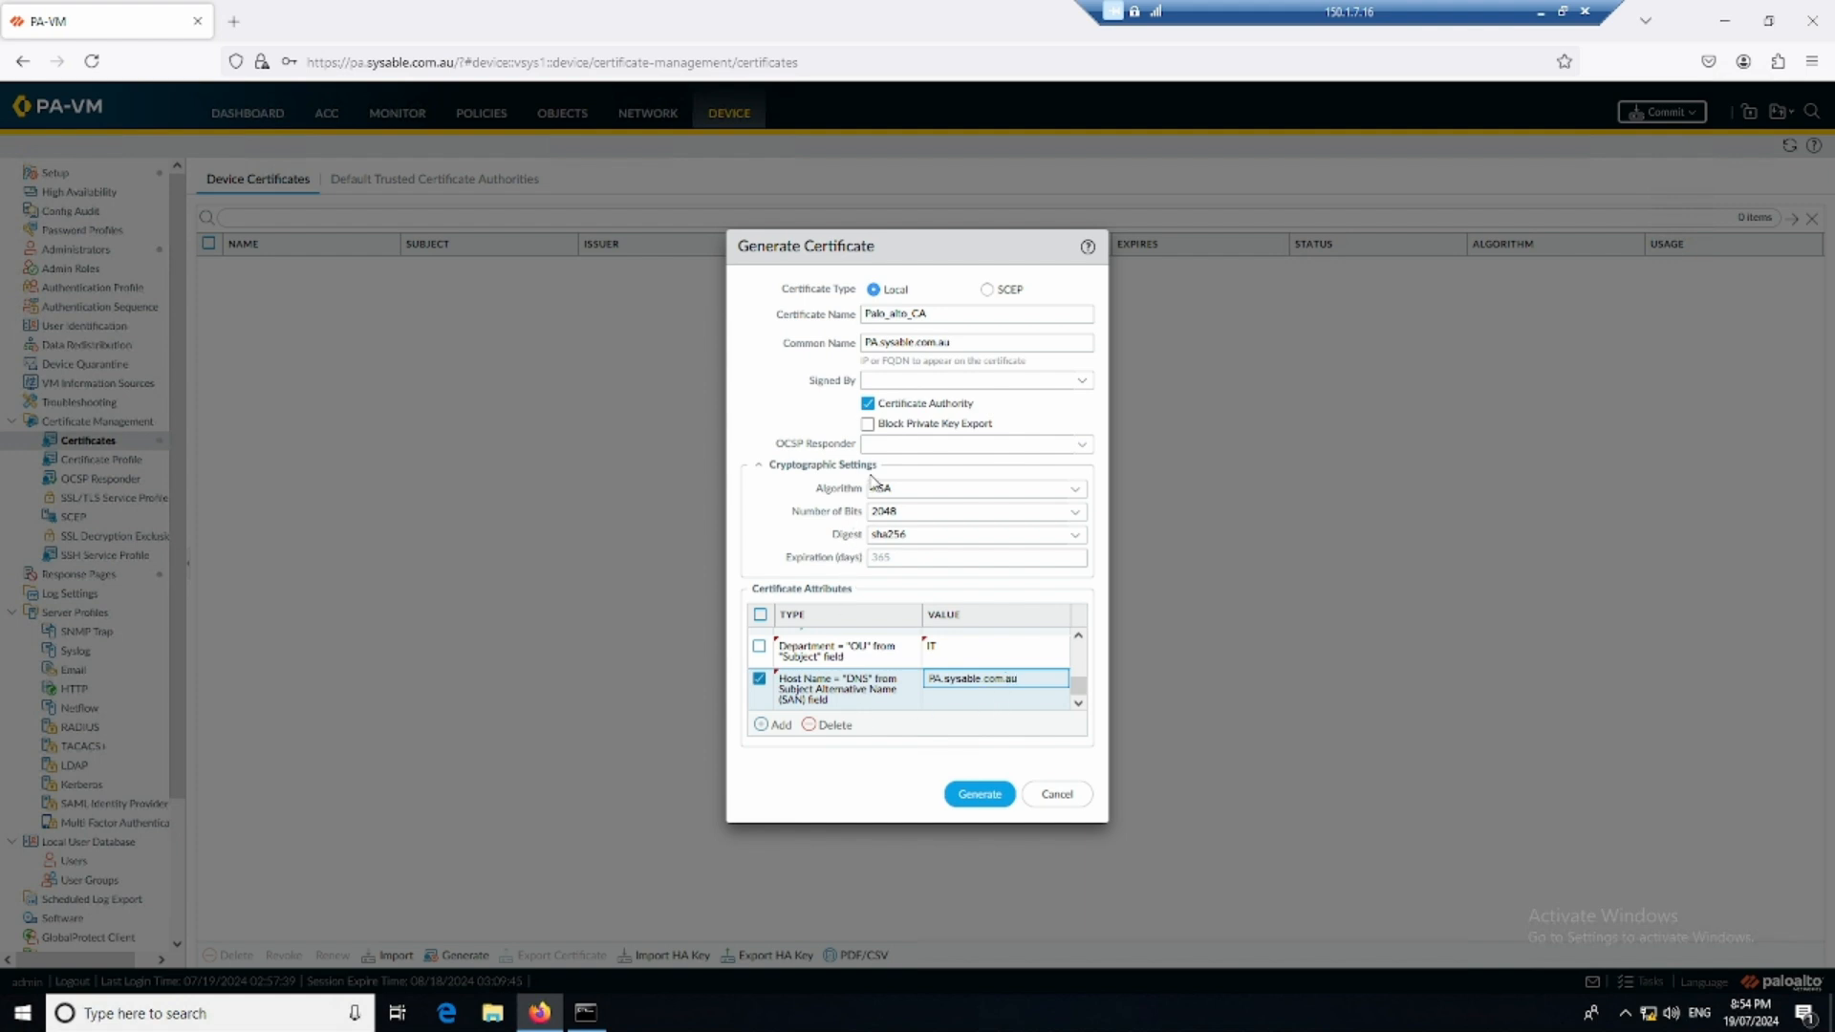
{"action": "left_click", "coordinate": [979, 795]}
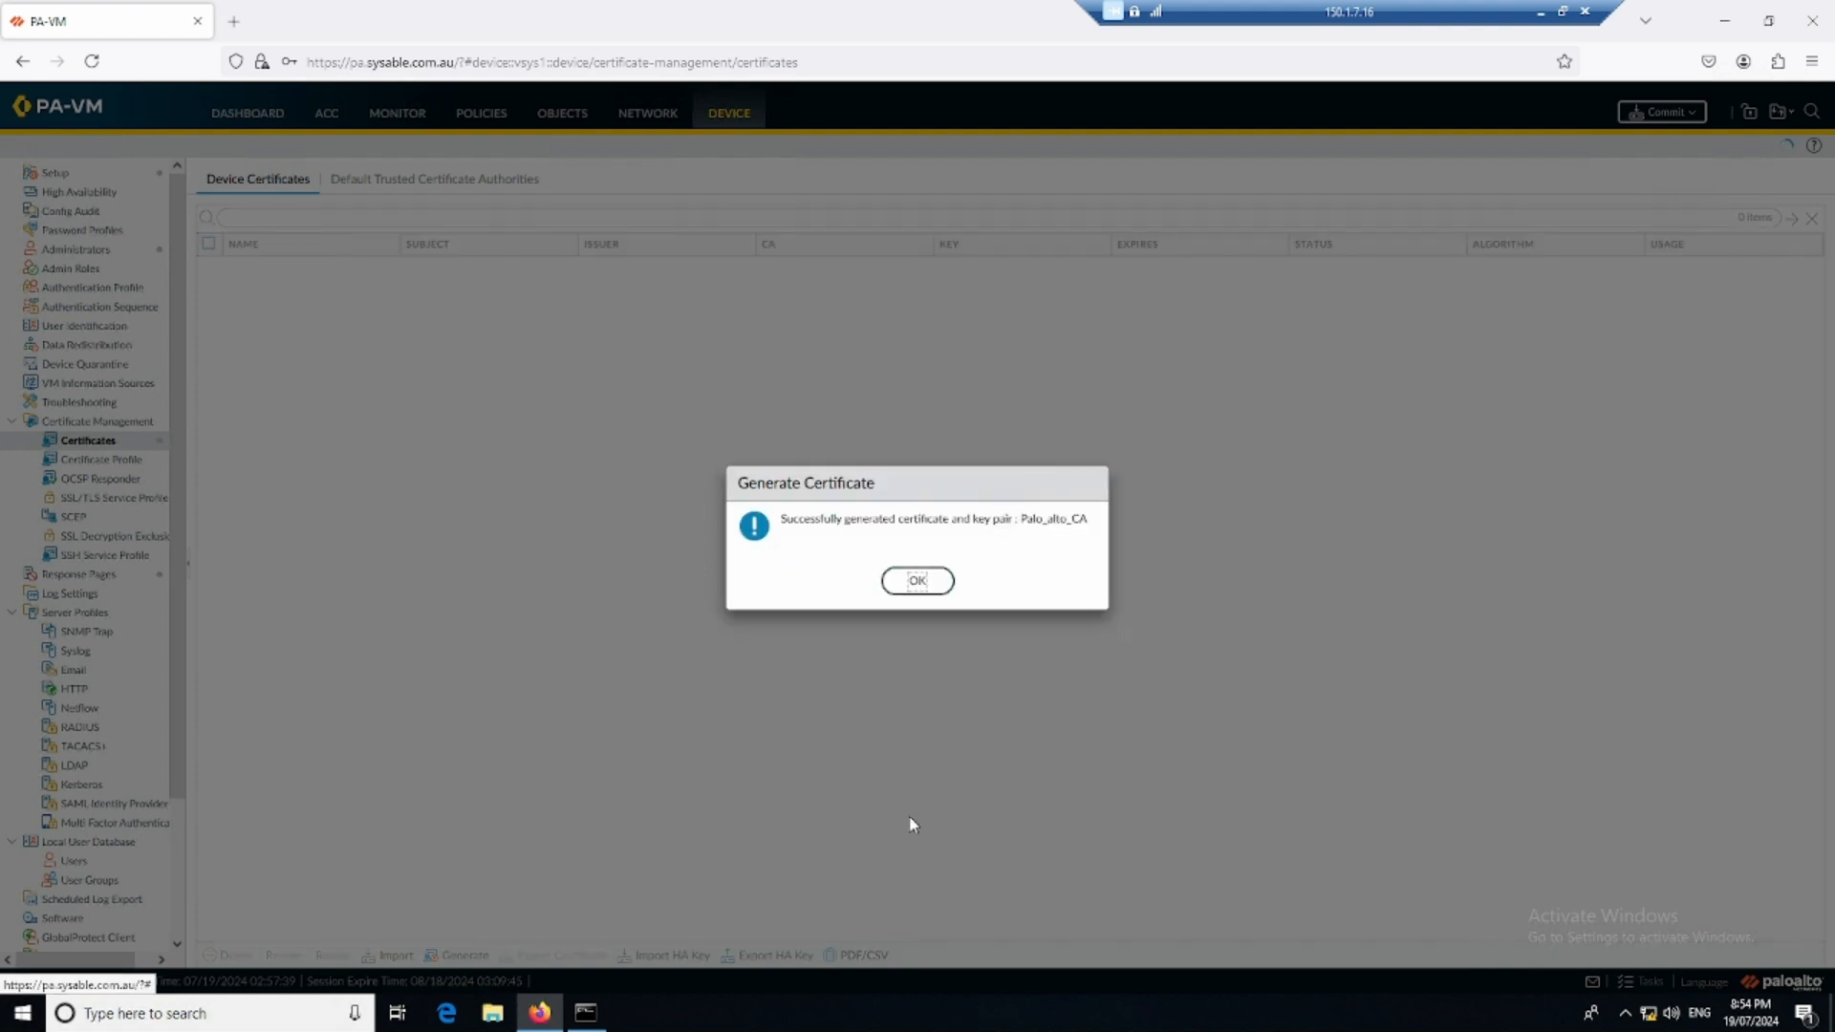
{"action": "left_click", "coordinate": [922, 582]}
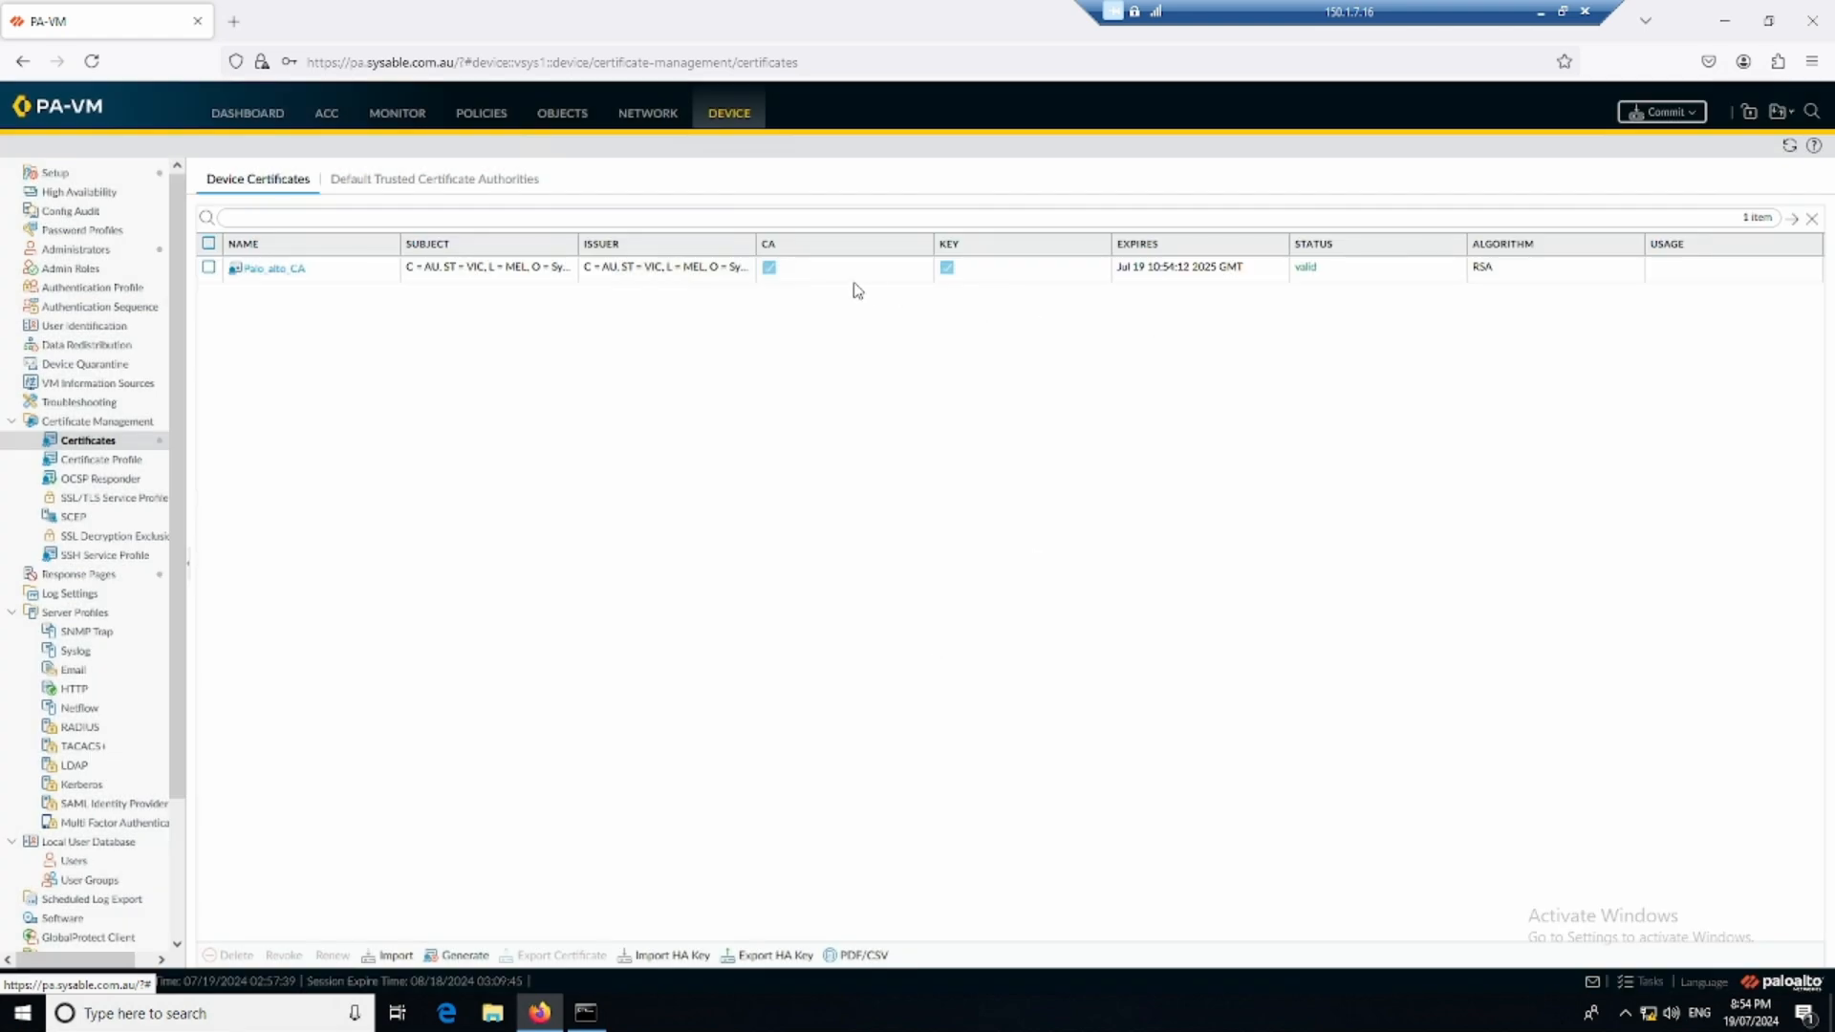
- Mark Palo_alto_CA as Forward Trust Certificate, Forward Untrust Certificate and Trusted Root CA, and commit all changes
{"action": "left_click", "coordinate": [272, 271]}
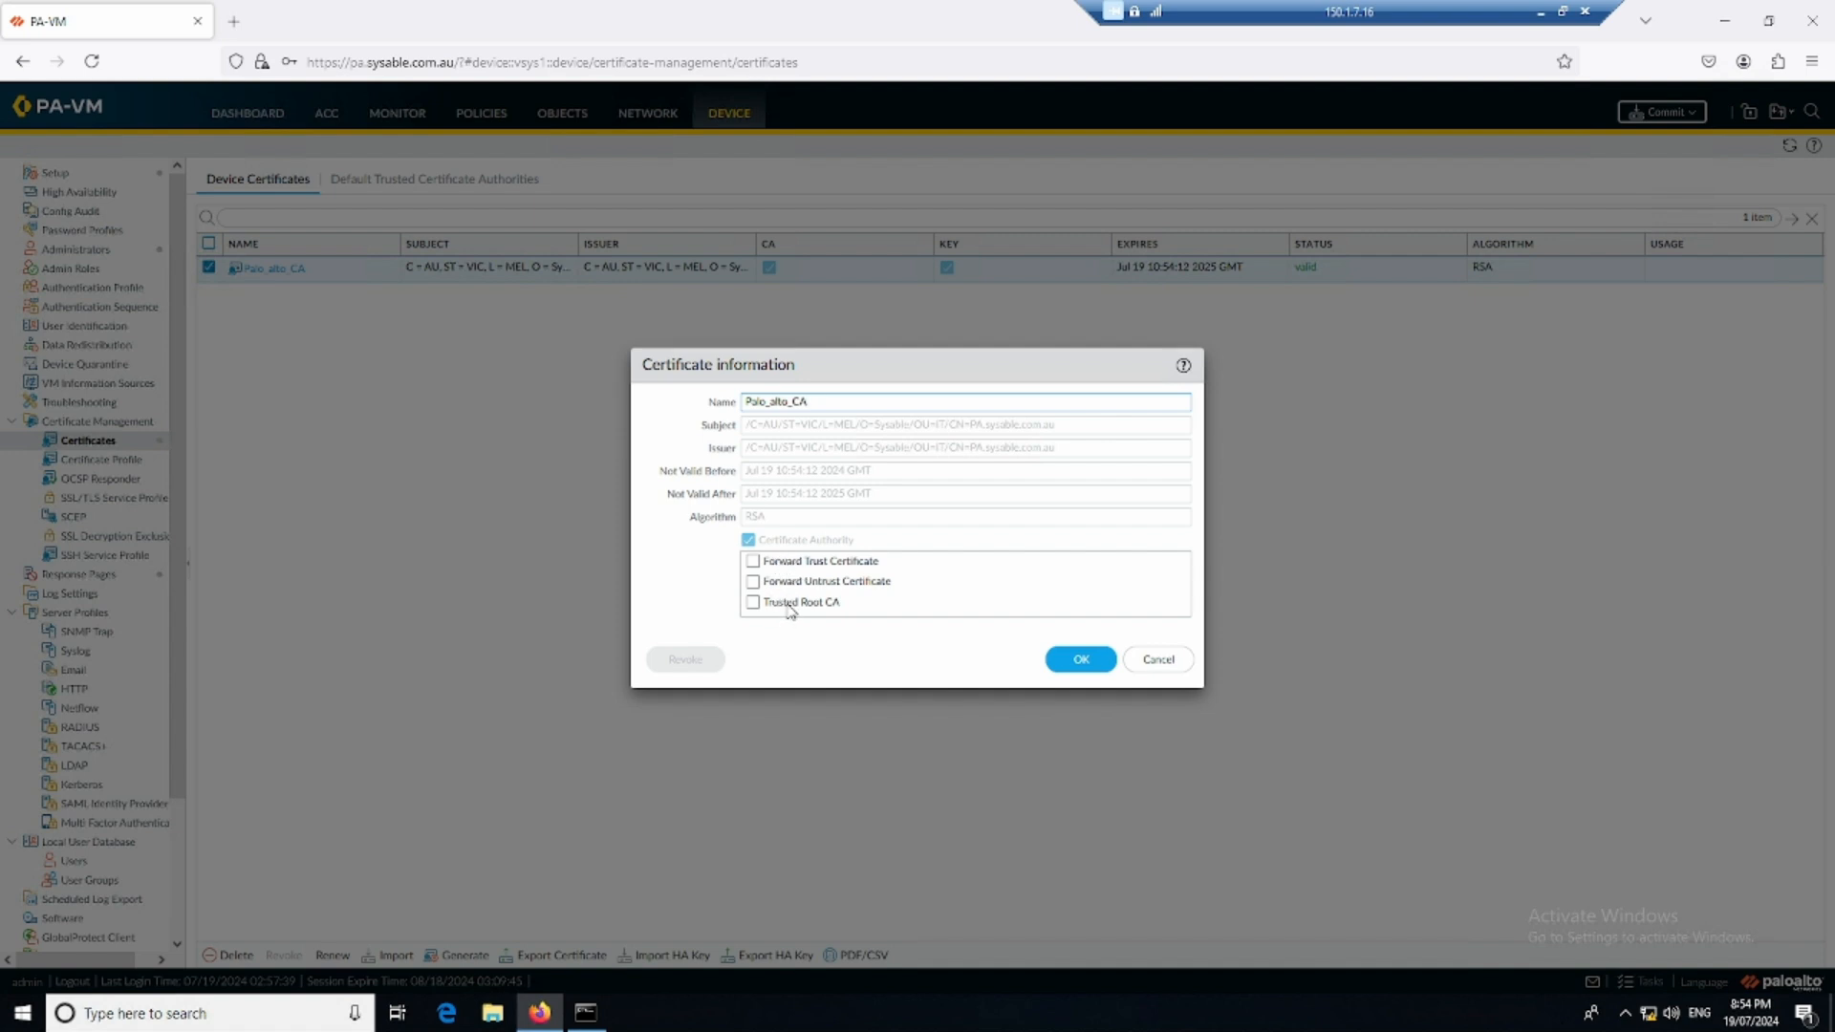
{"action": "left_click", "coordinate": [753, 561]}
{"action": "left_click", "coordinate": [752, 583]}
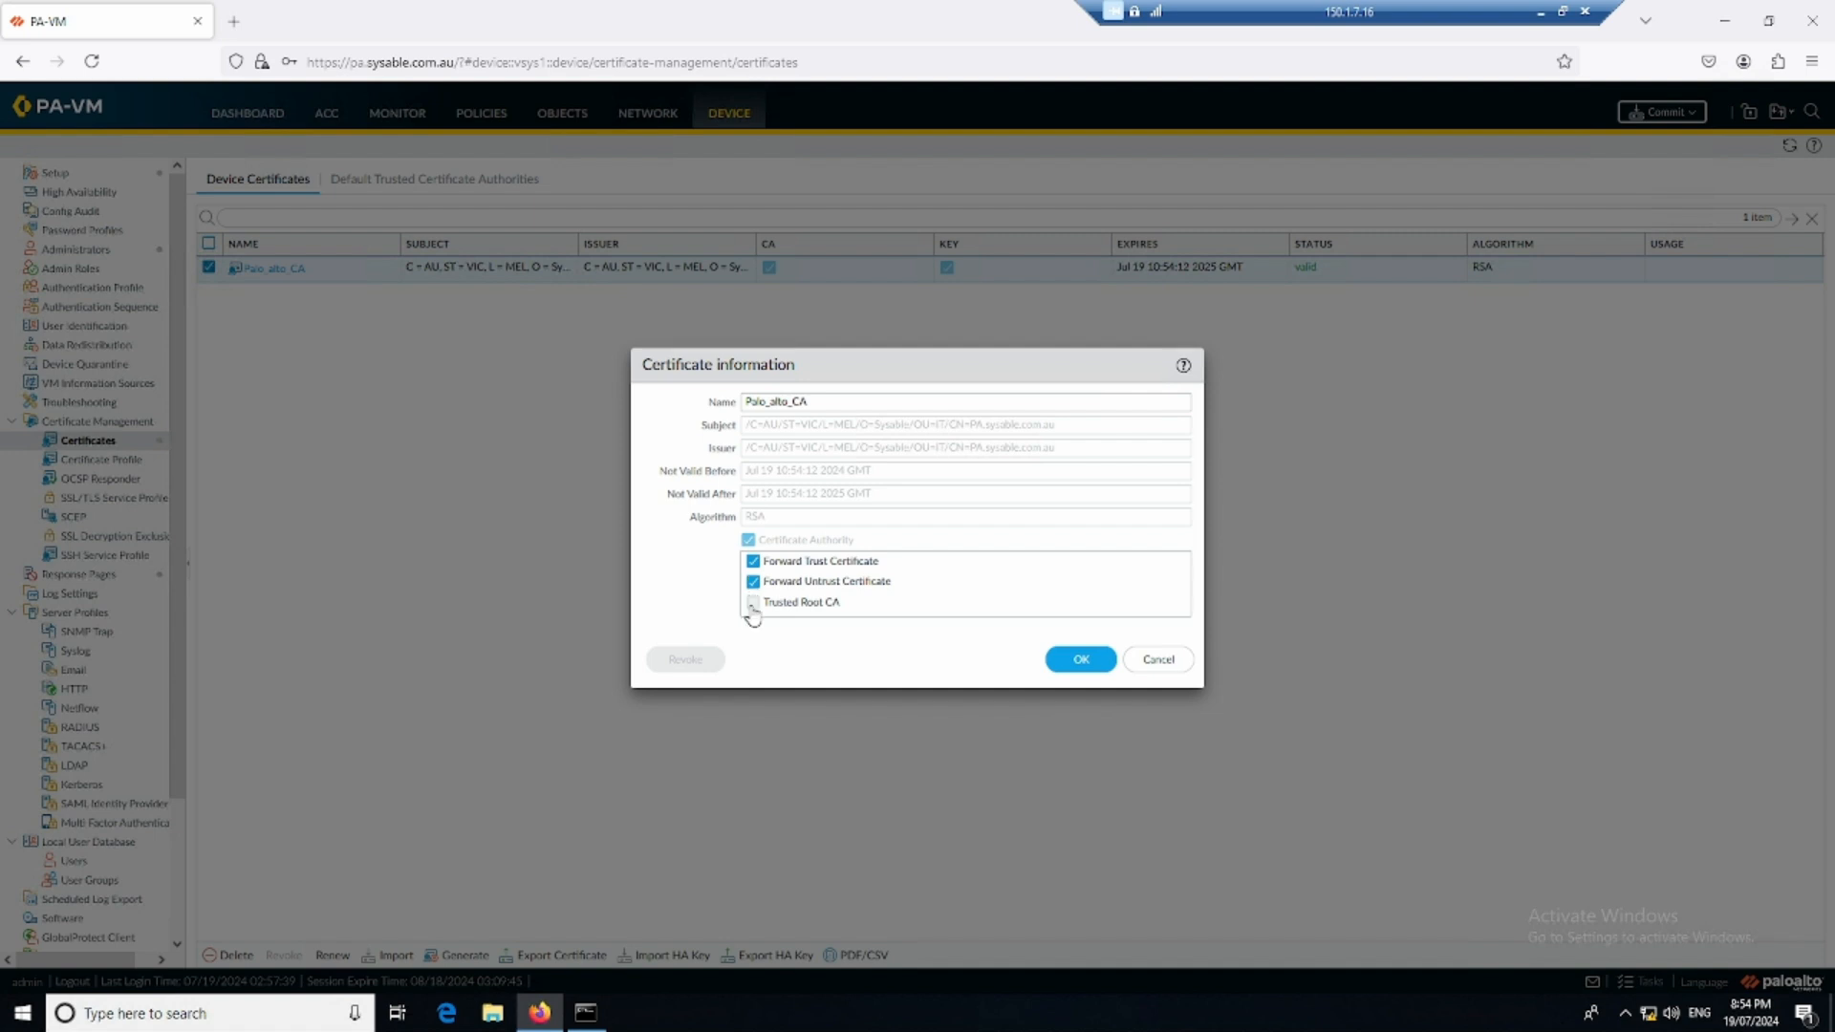
{"action": "left_click", "coordinate": [753, 603]}
{"action": "left_click", "coordinate": [1075, 658]}
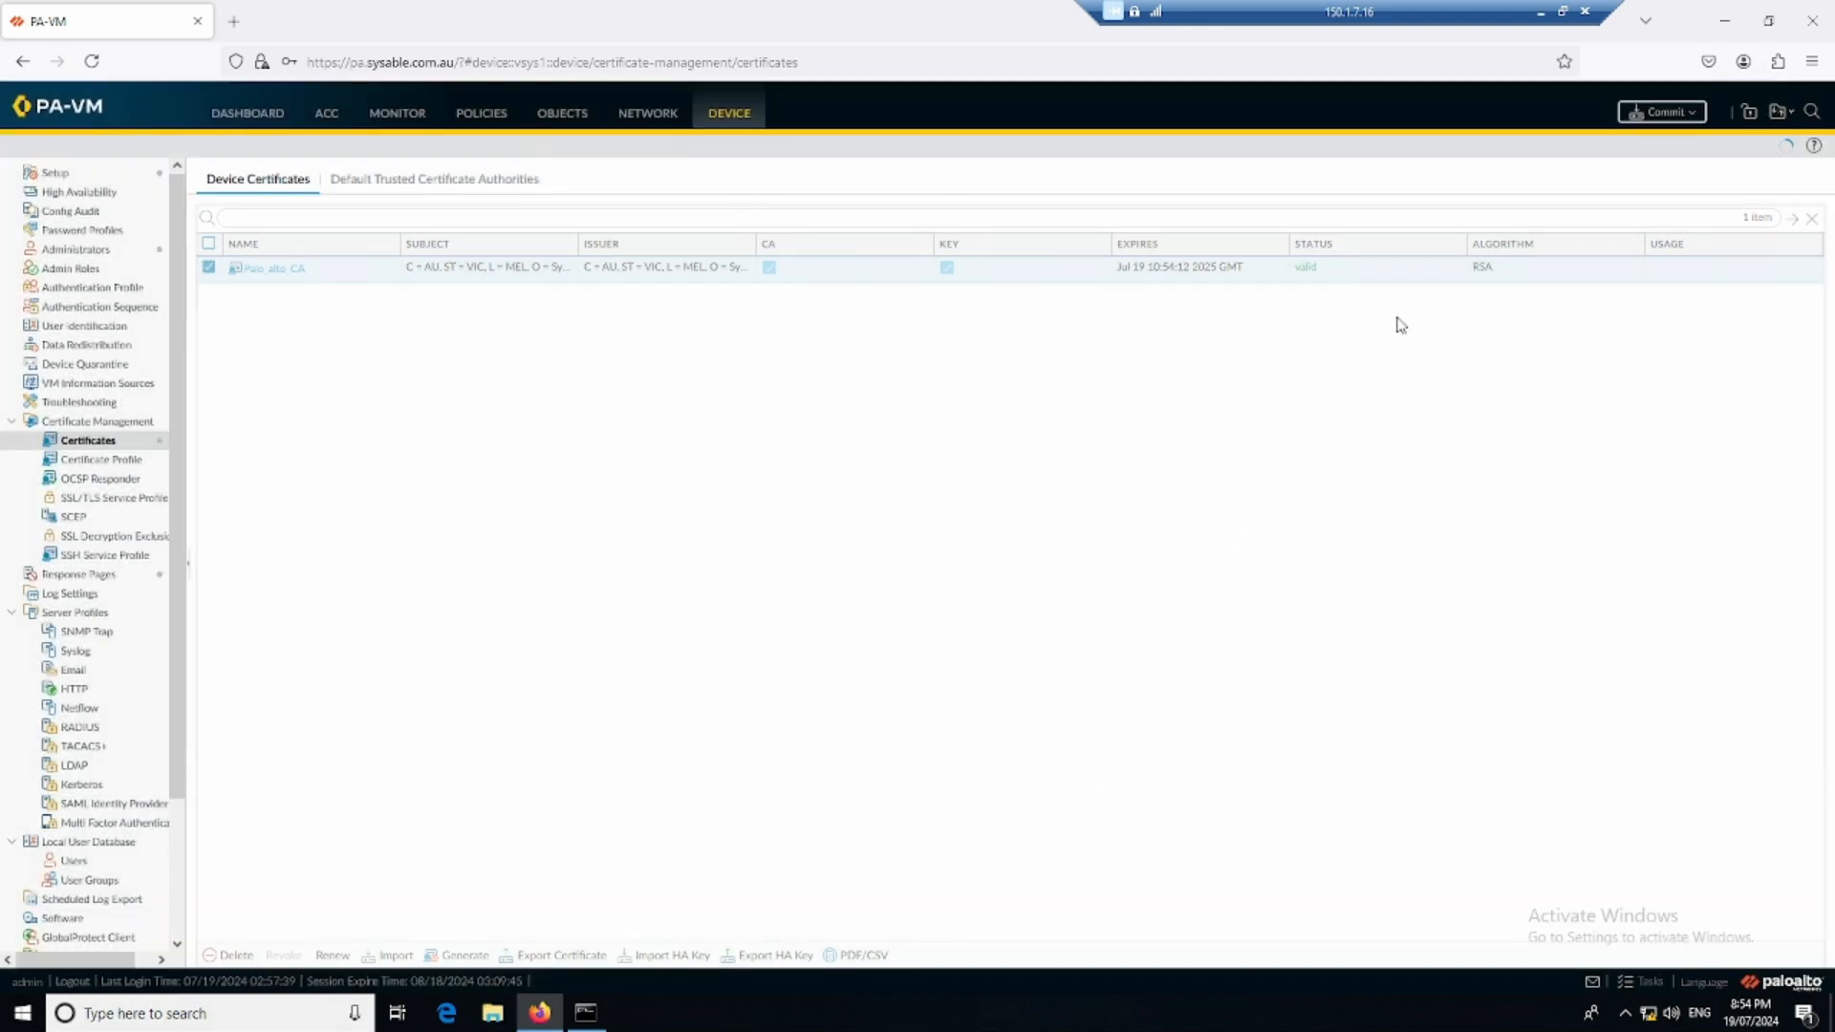
{"action": "left_click", "coordinate": [1660, 112]}
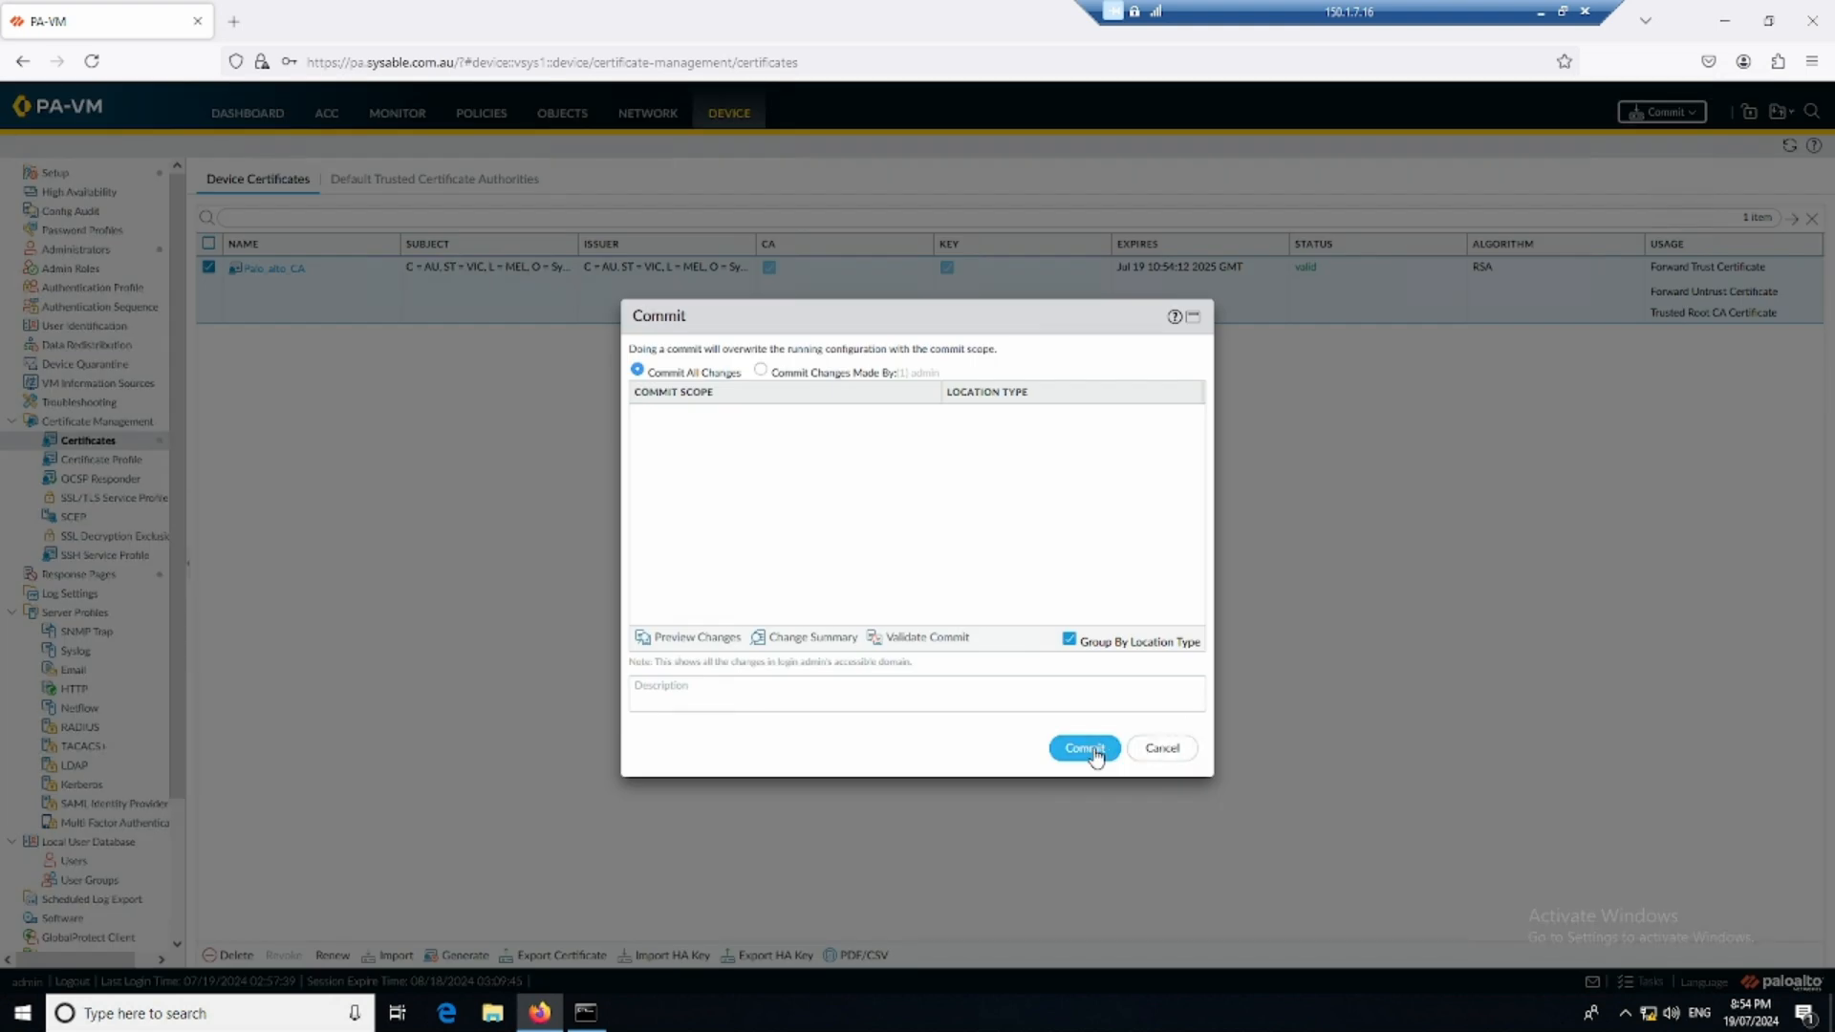
{"action": "left_click", "coordinate": [1092, 751]}
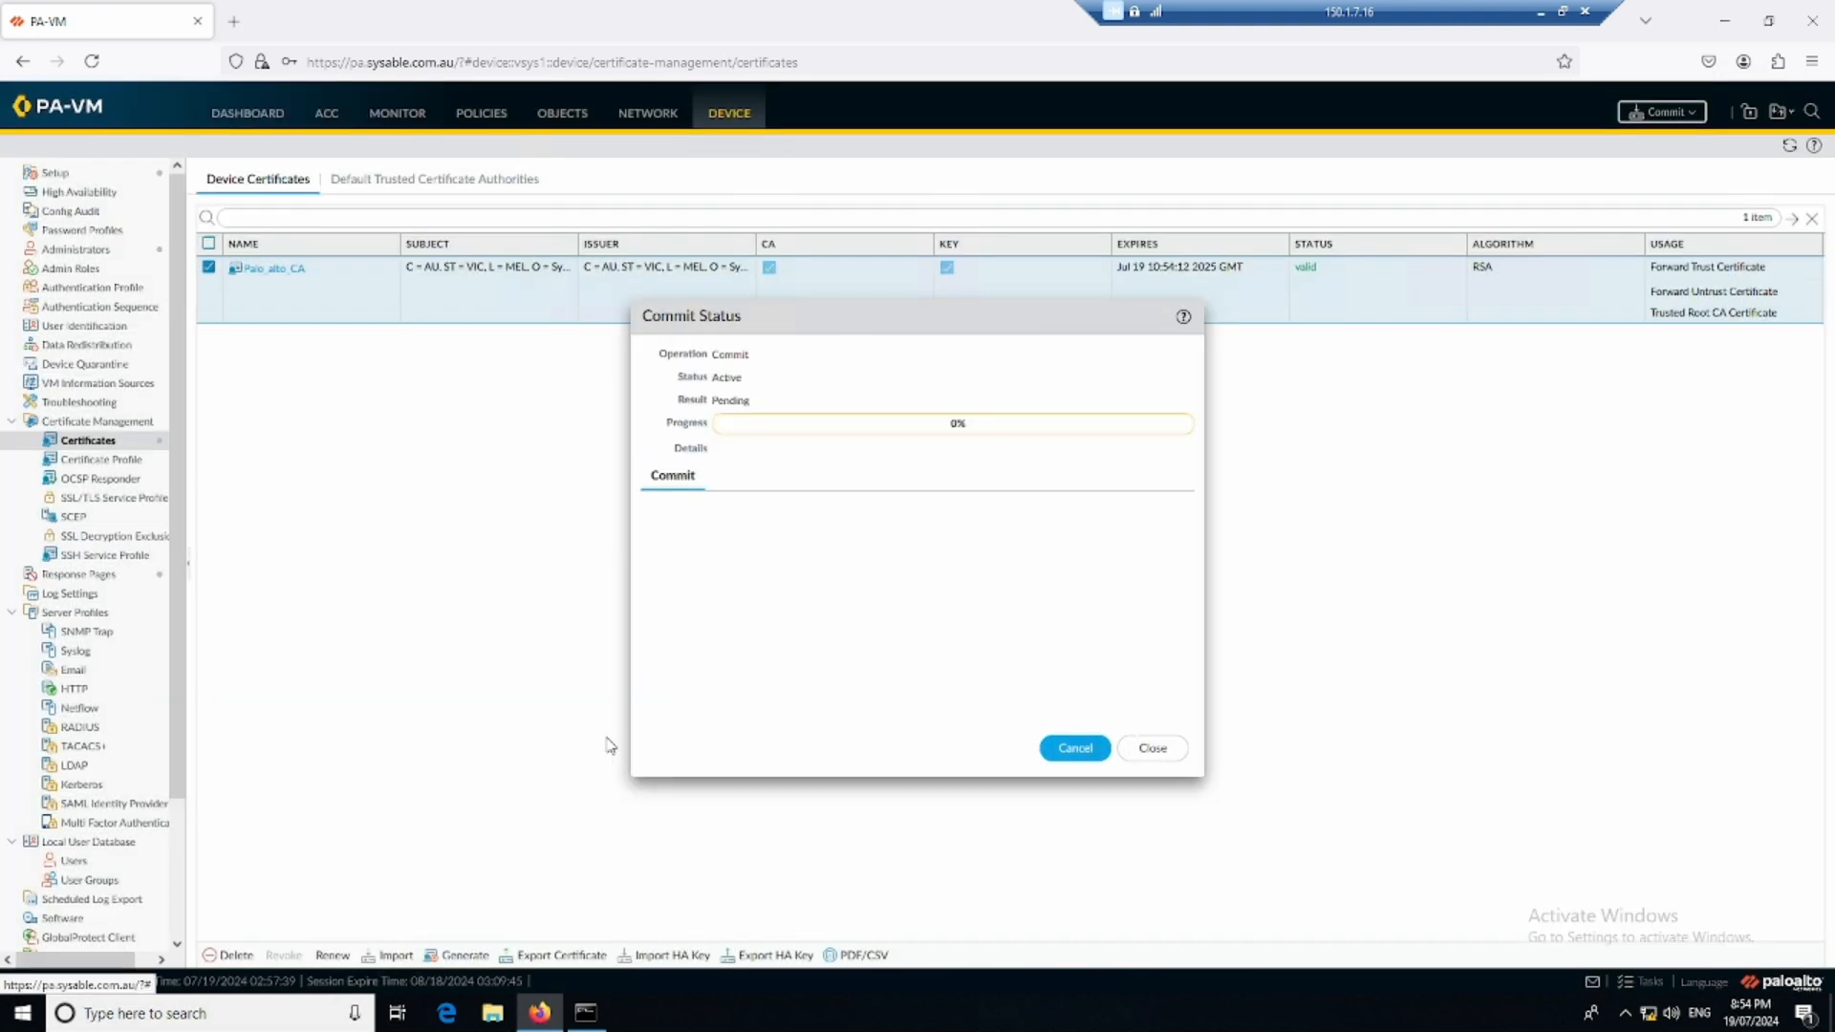
- Switch to the lab topology in PA-ALL.pdf and erase the red ink strokes drawn around PA-VM and along the traffic path
{"action": "key", "text": "alt+Tab"}
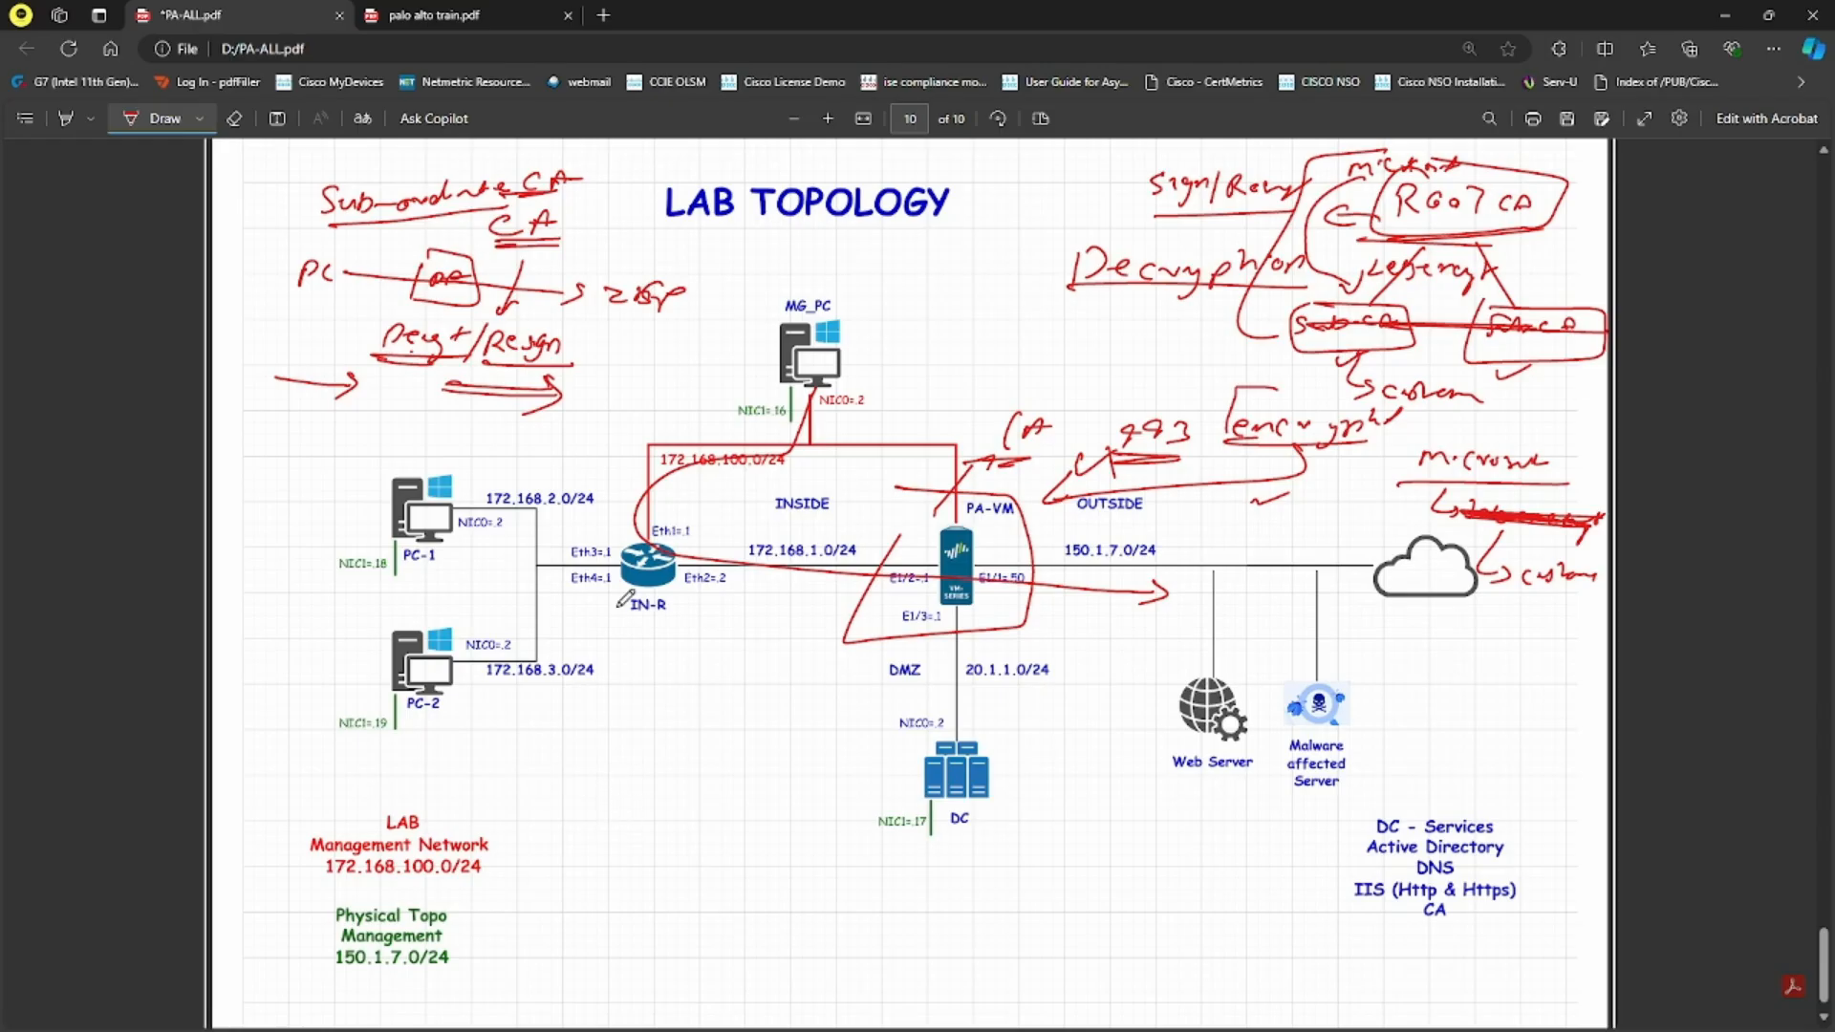
{"action": "left_click", "coordinate": [236, 120]}
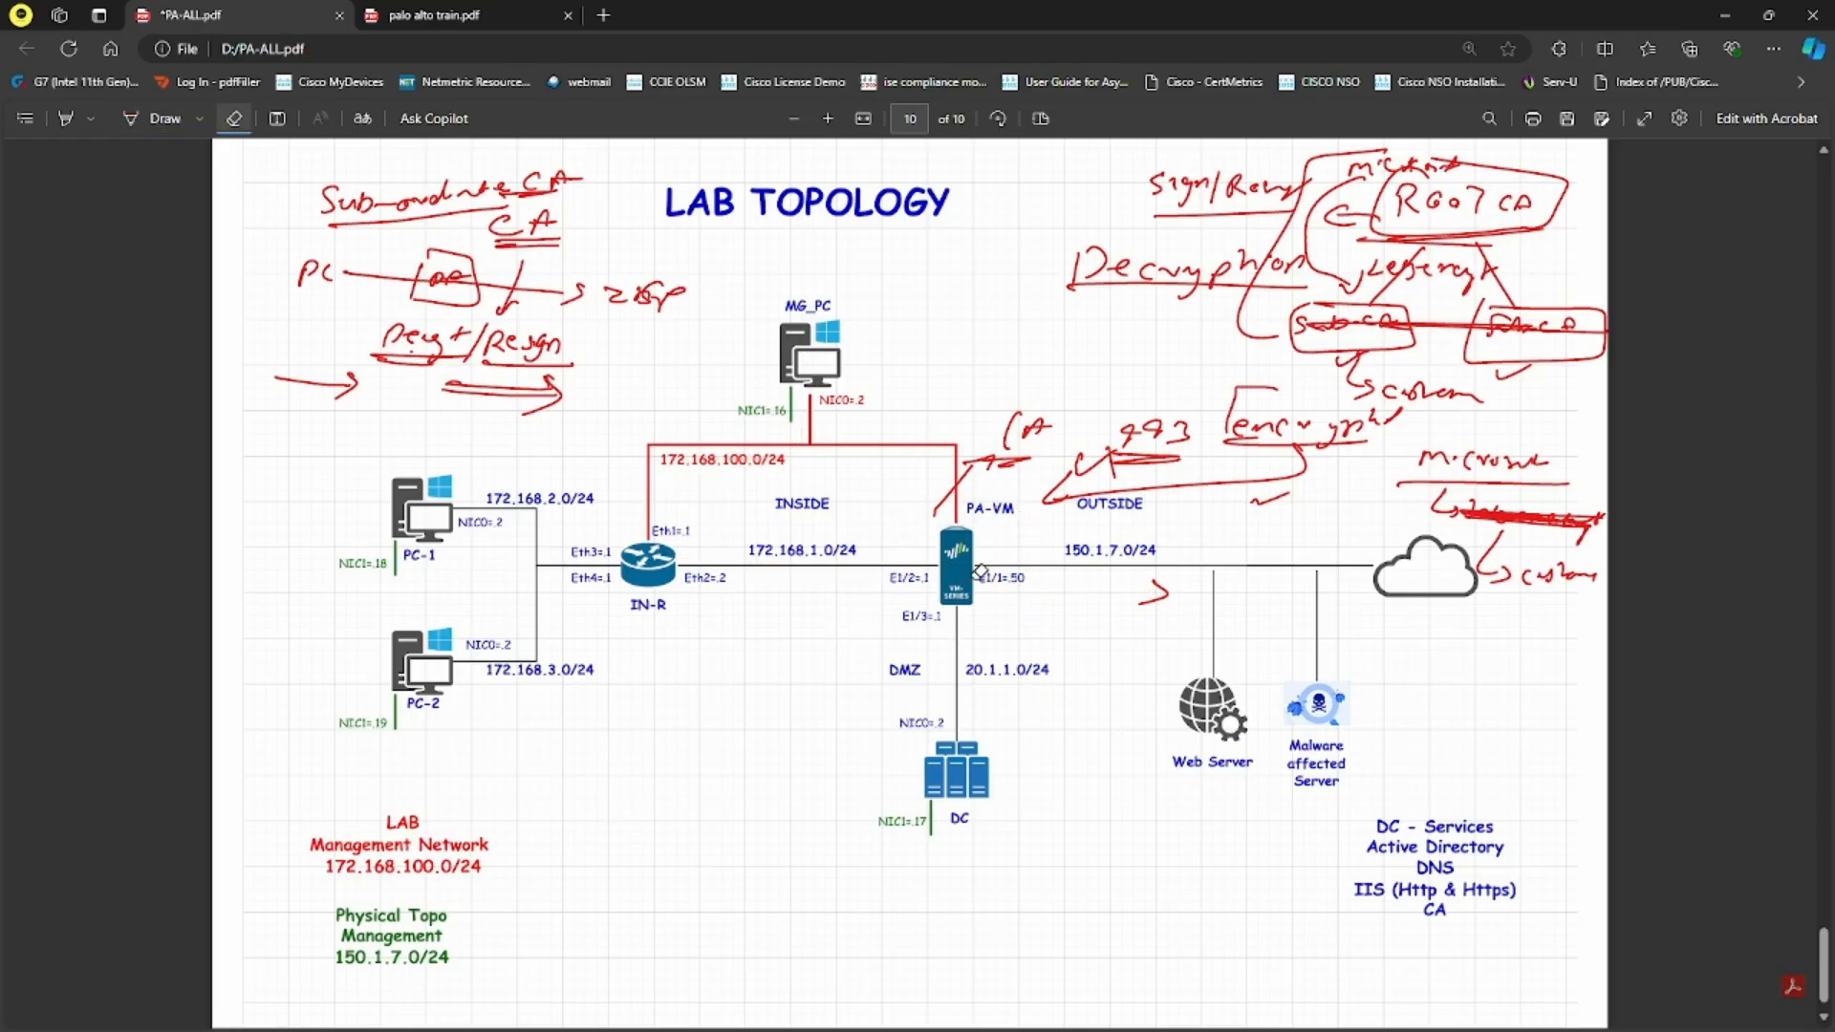